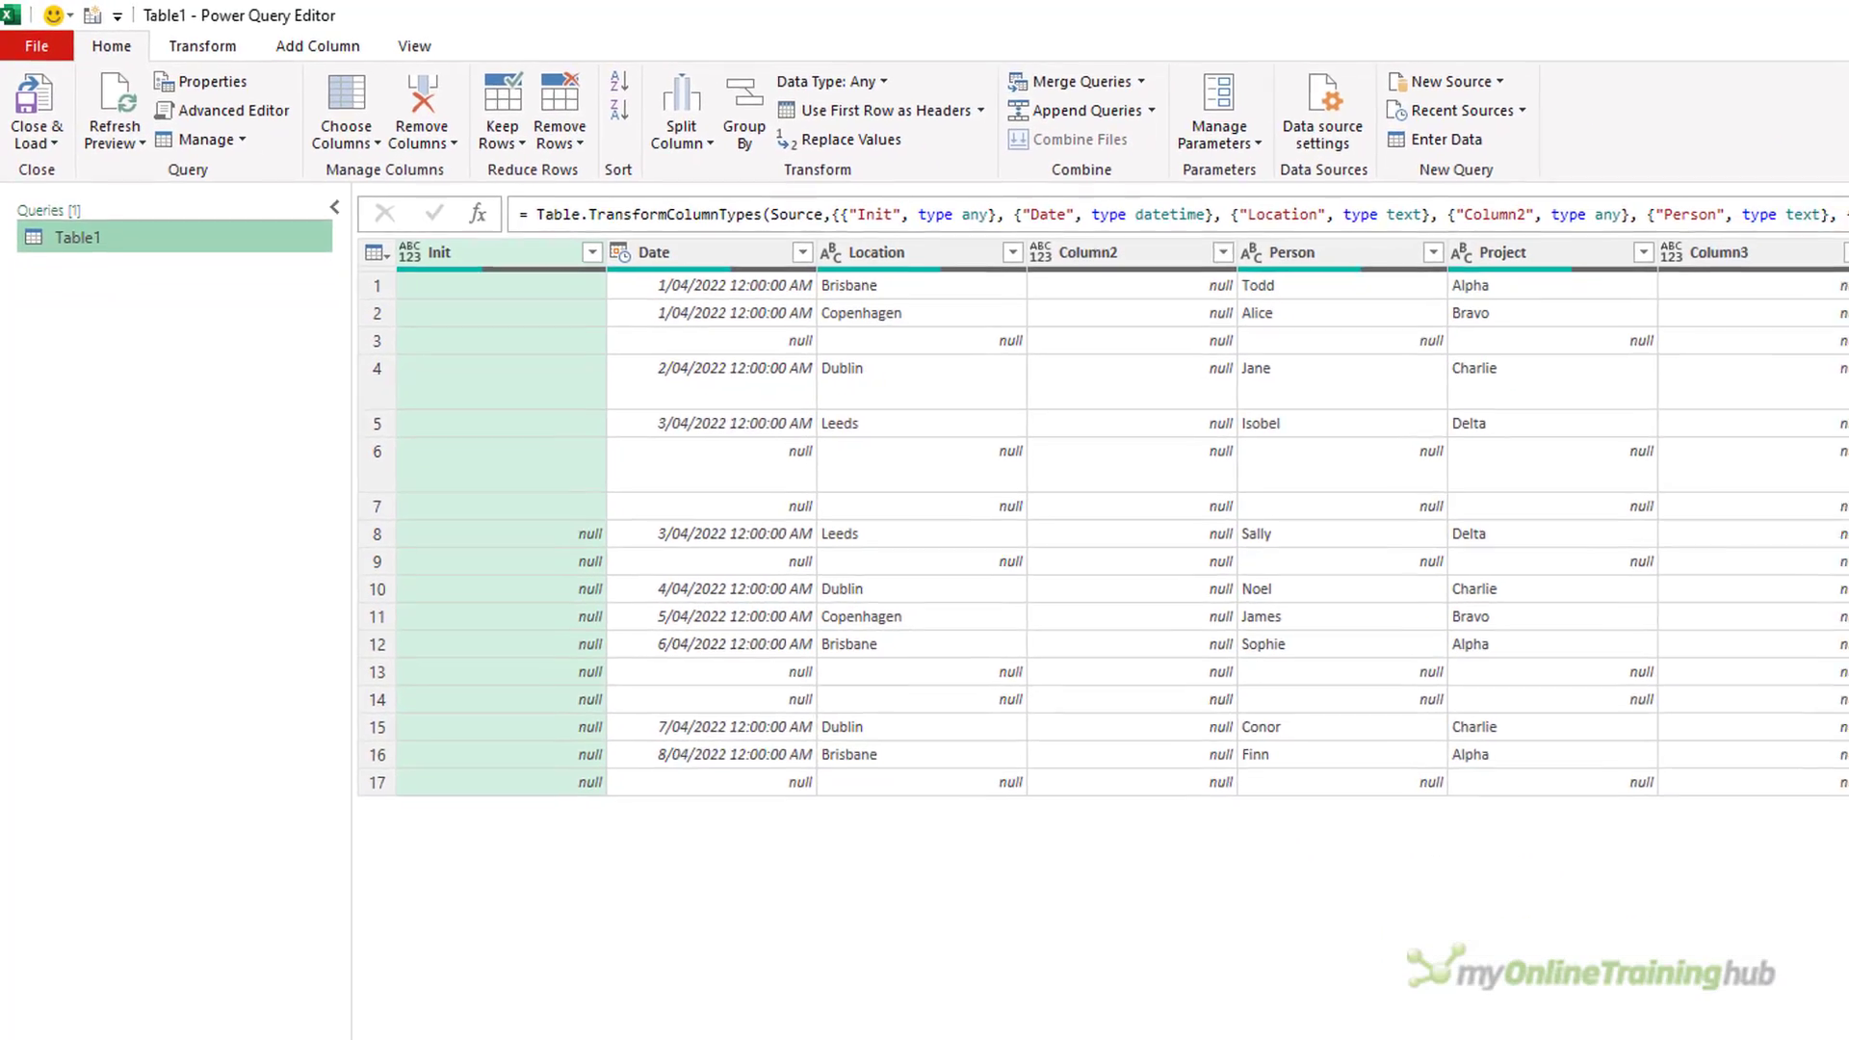
Add an index column starting from 0 to Table1 and unpivot all columns other than Index.
left_click(285, 42)
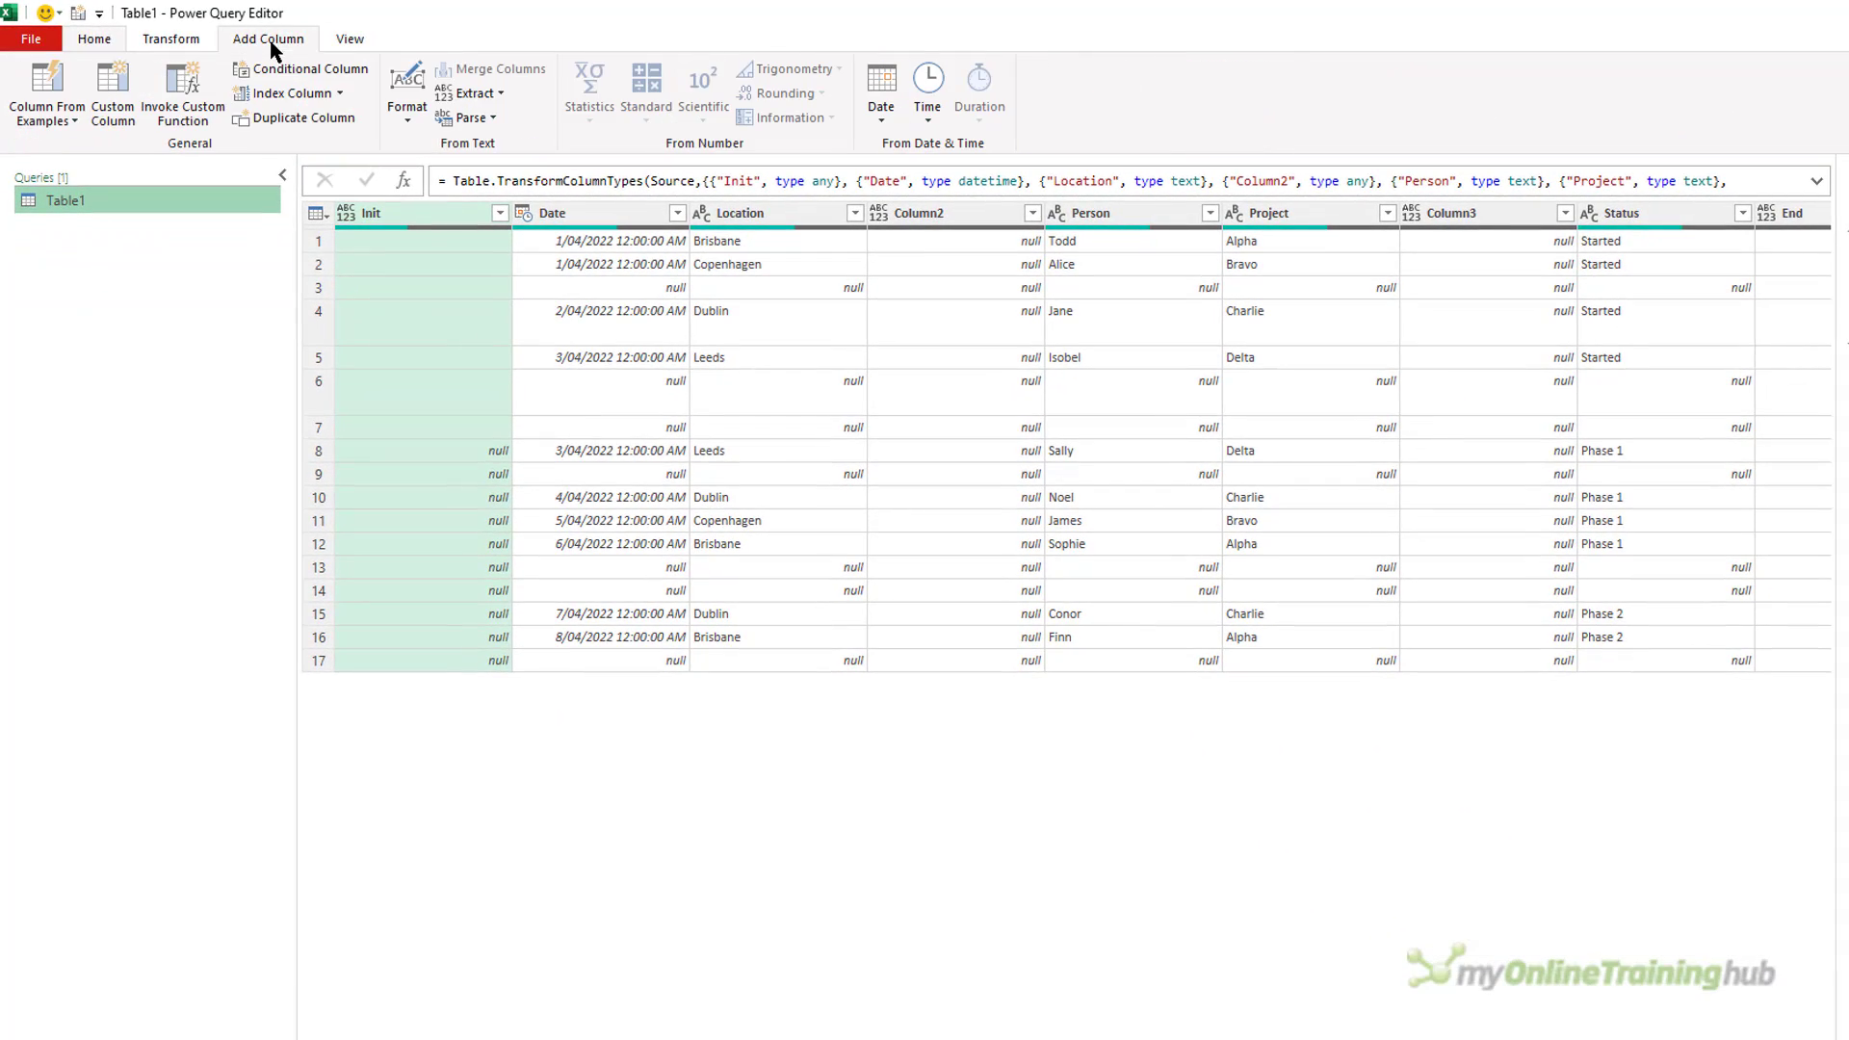
left_click(286, 96)
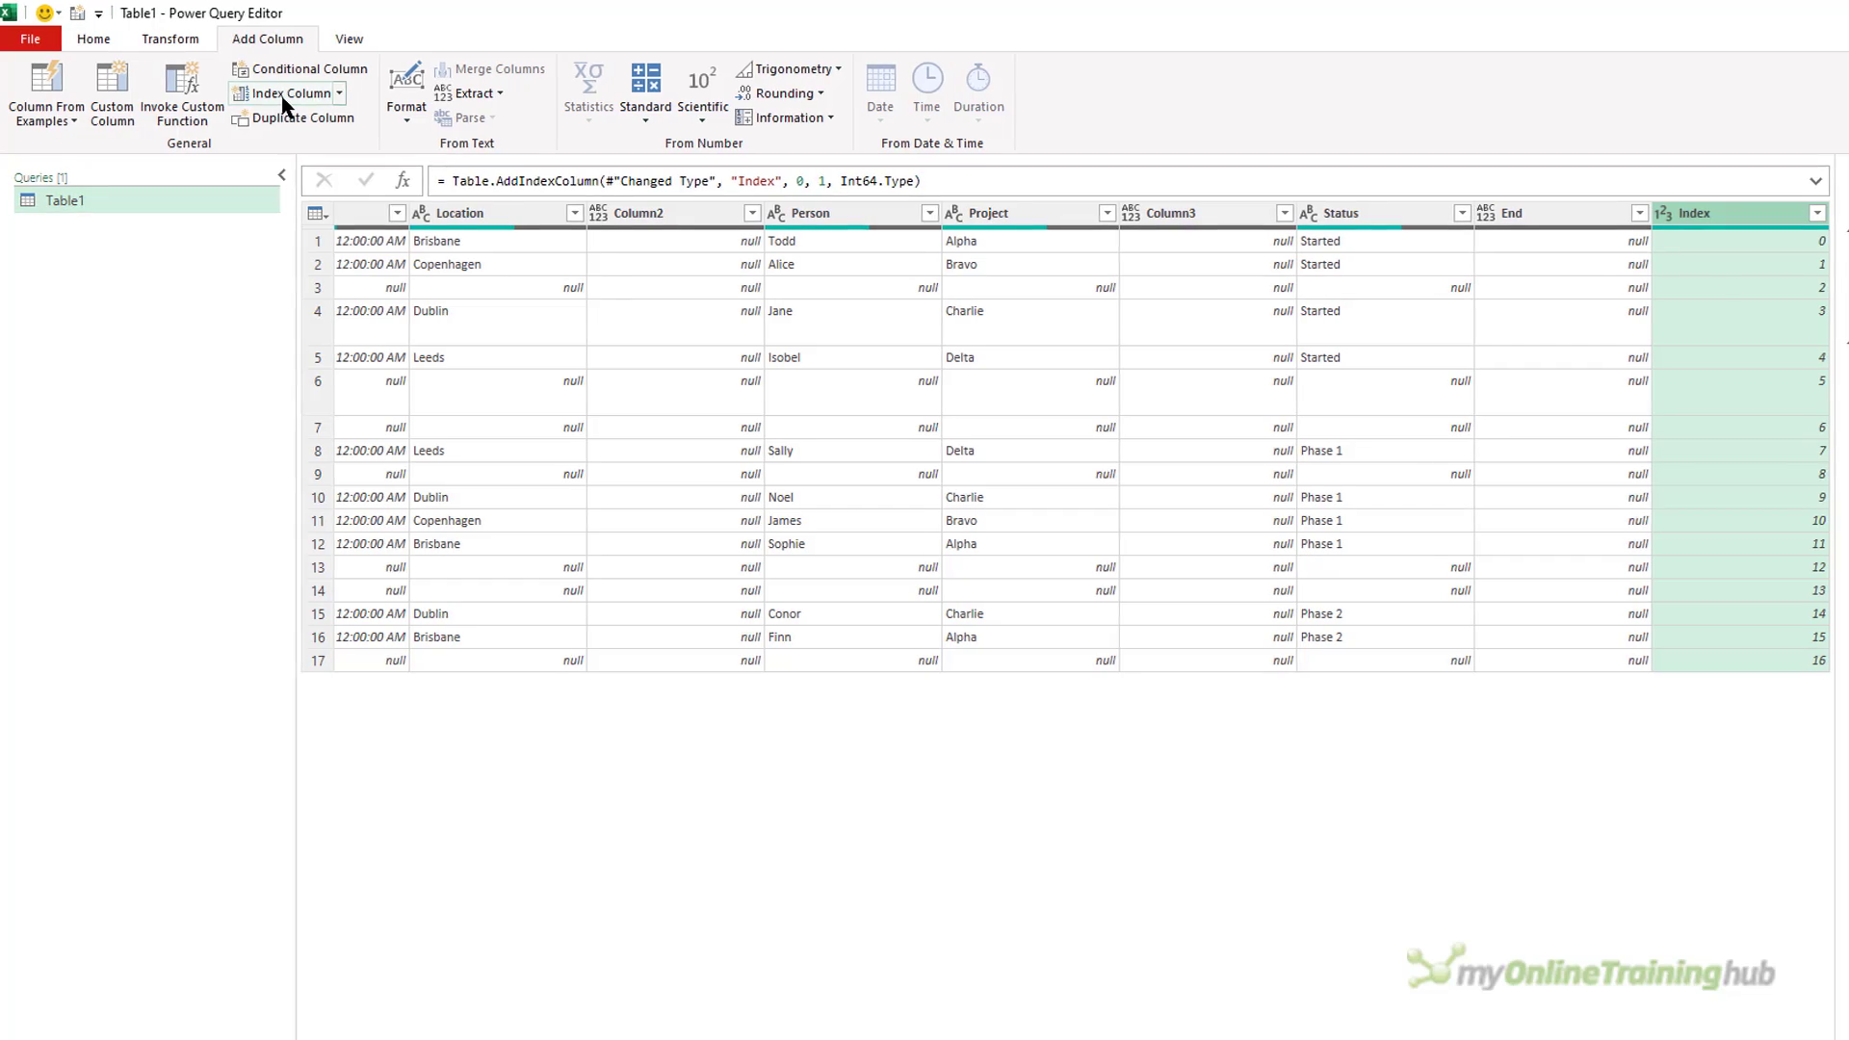
right_click(1730, 221)
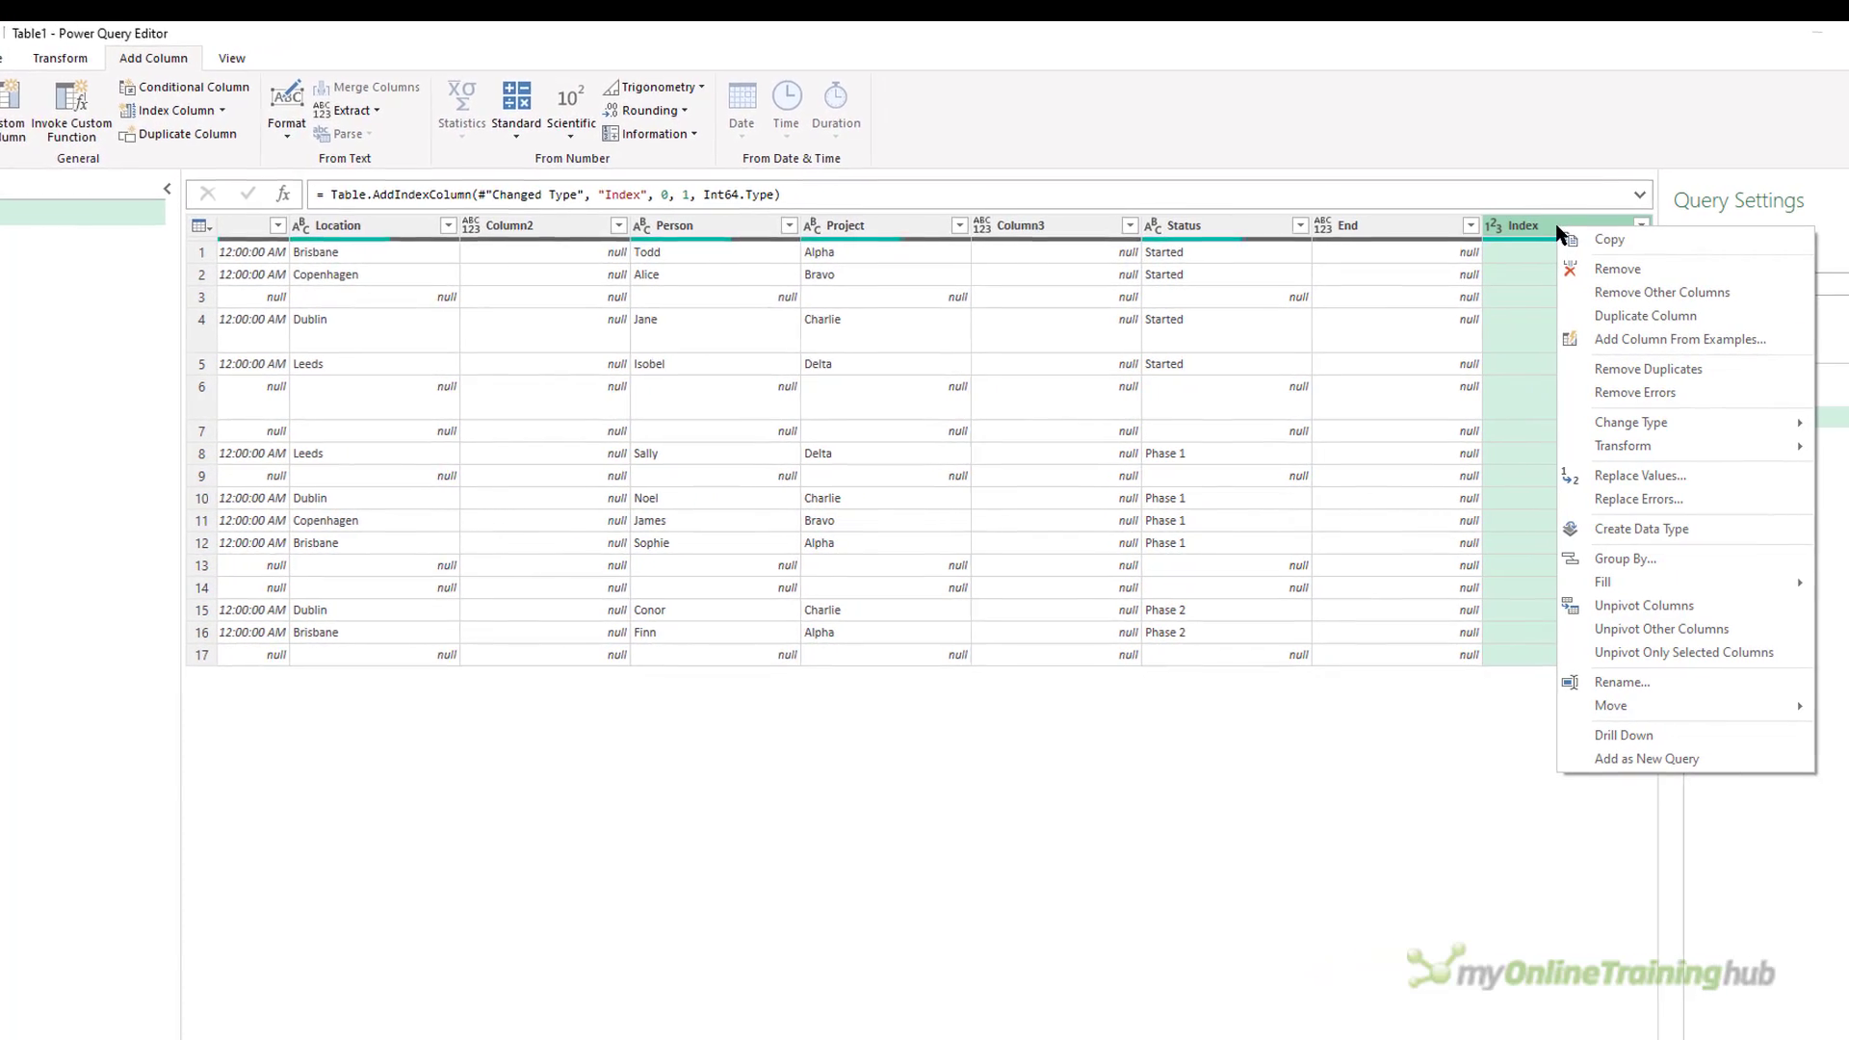
left_click(1613, 636)
Pivot the Attribute column using Value as the values column, with the aggregate function set to Don't Aggregate.
left_click(462, 234)
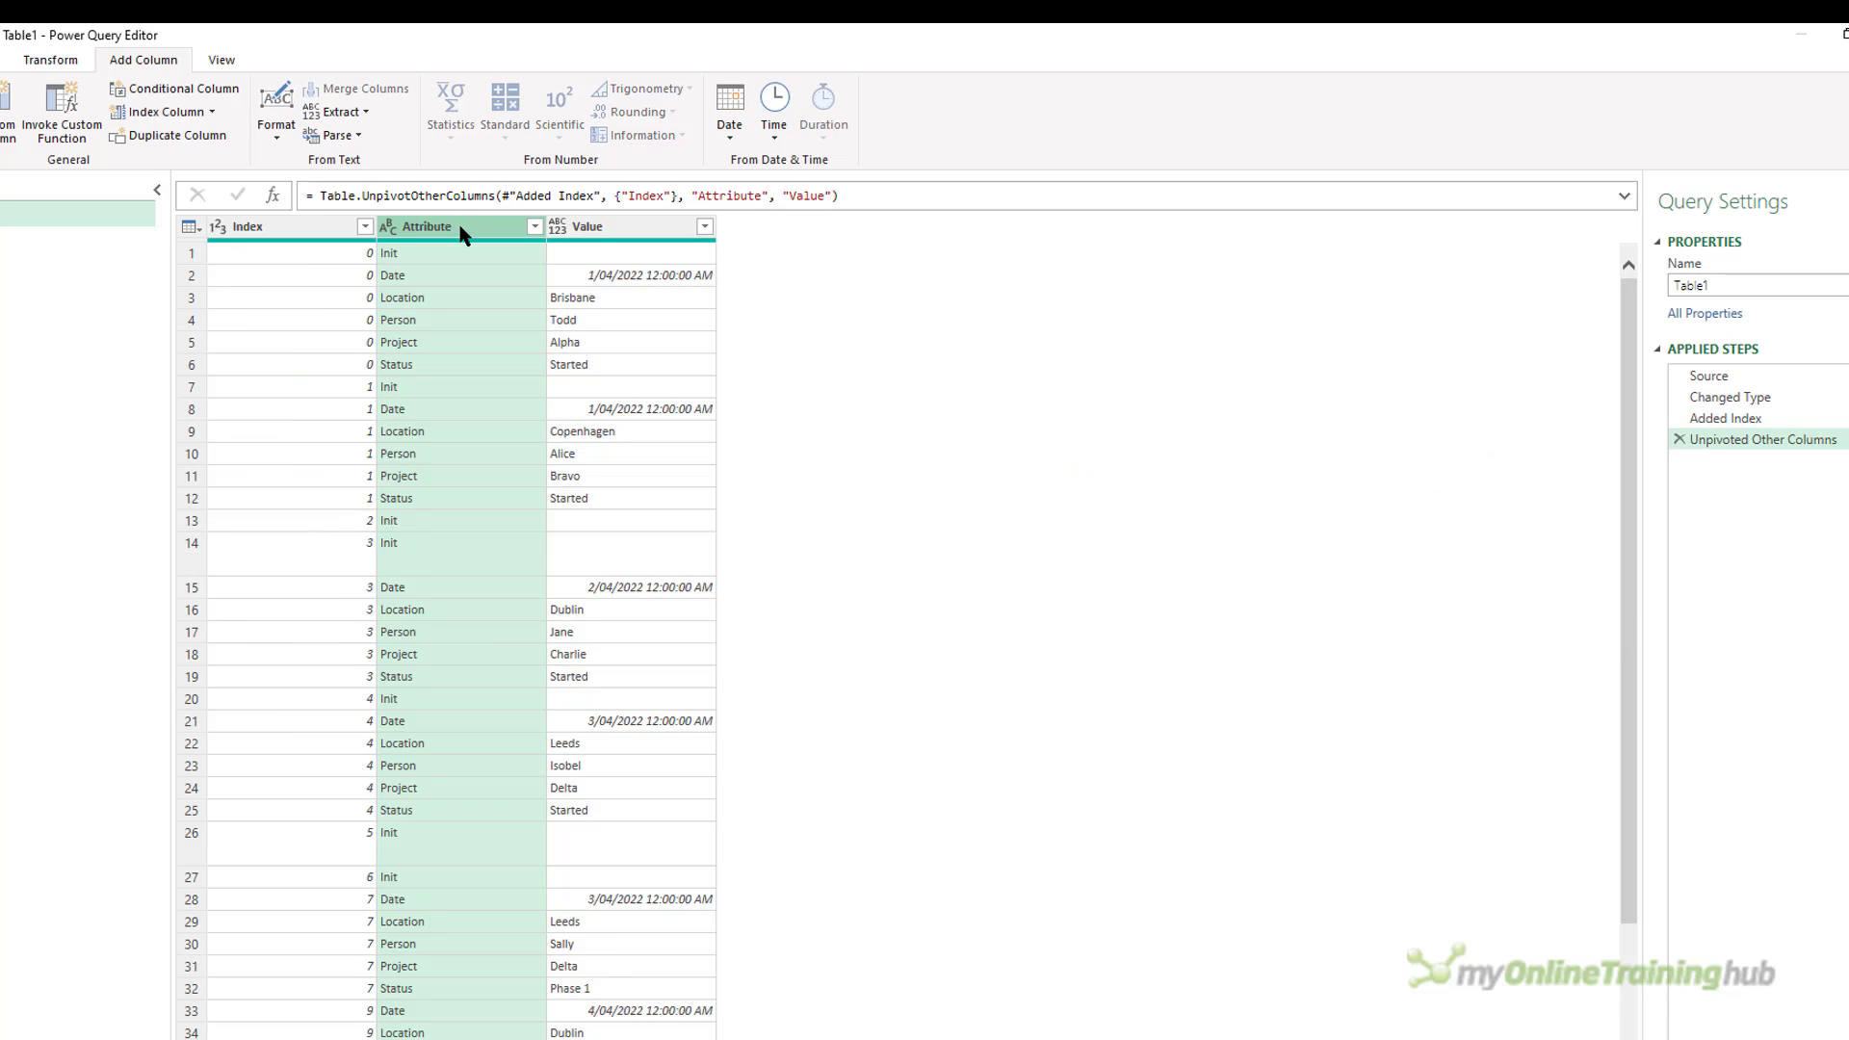
left_click(43, 63)
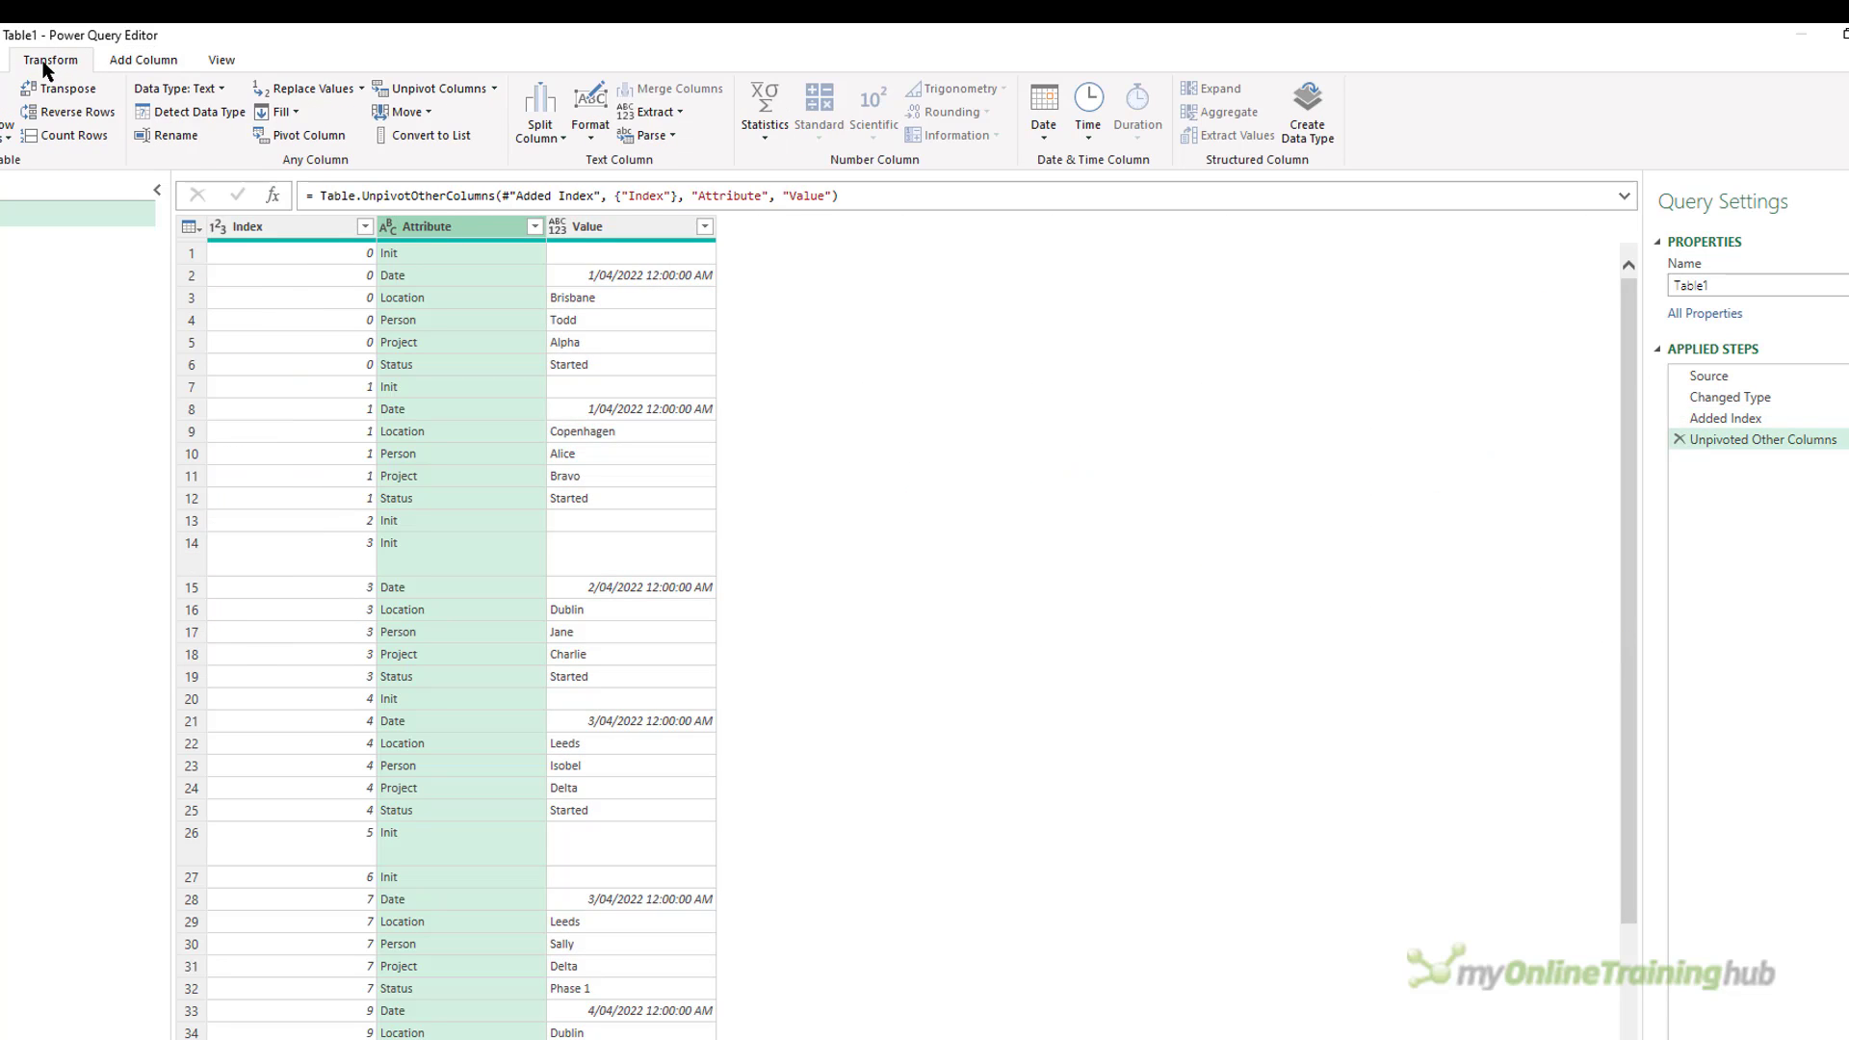
left_click(294, 137)
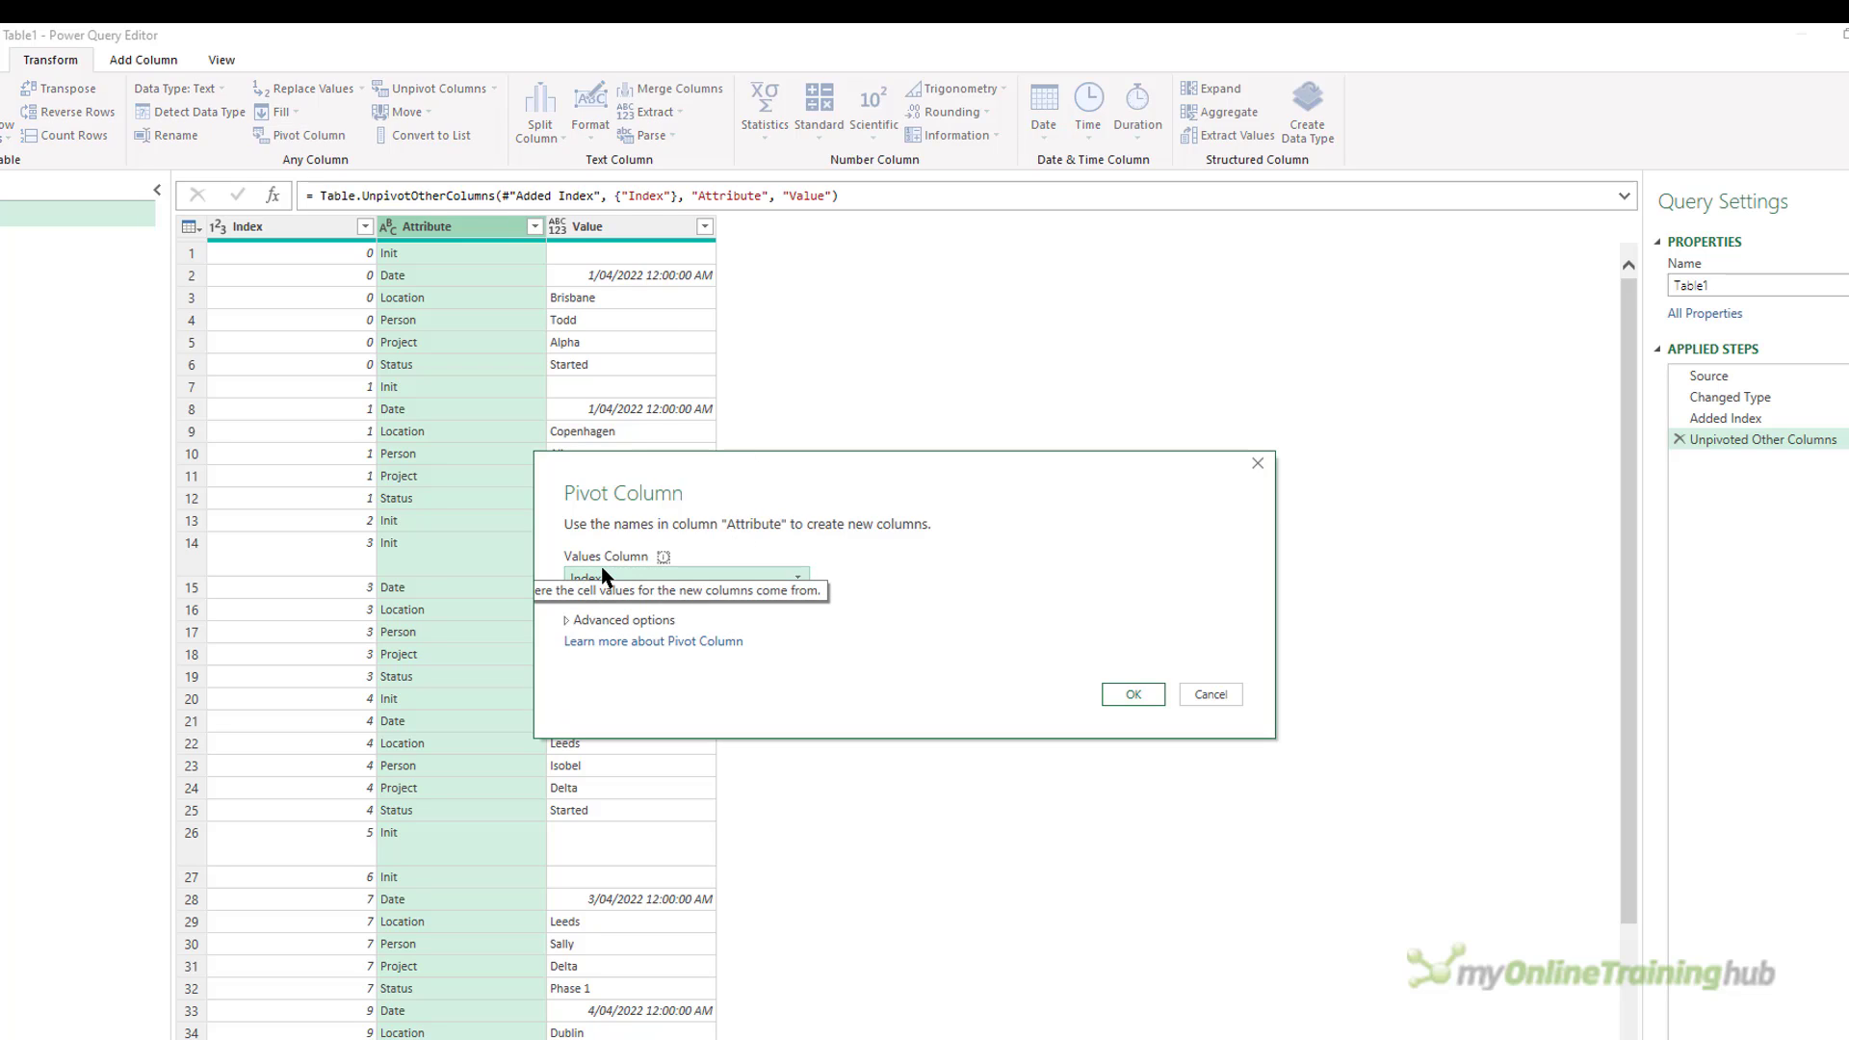
left_click(602, 574)
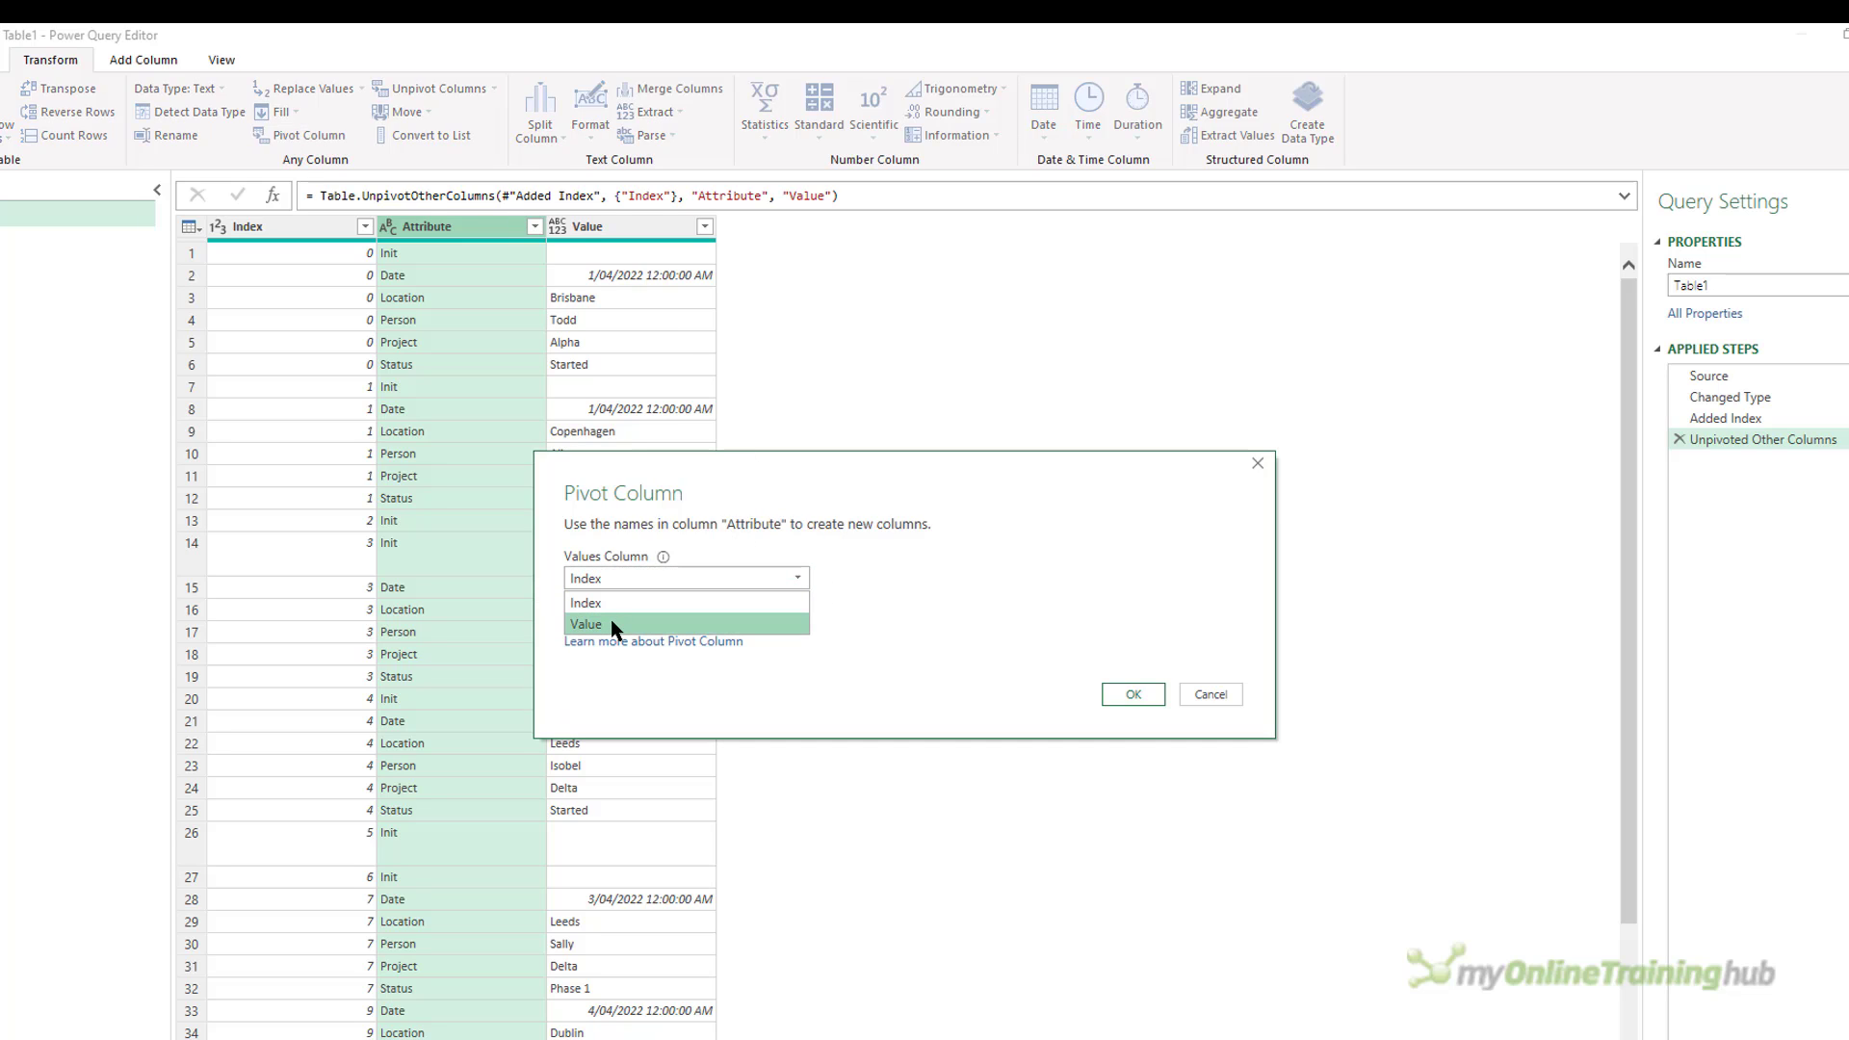
left_click(612, 624)
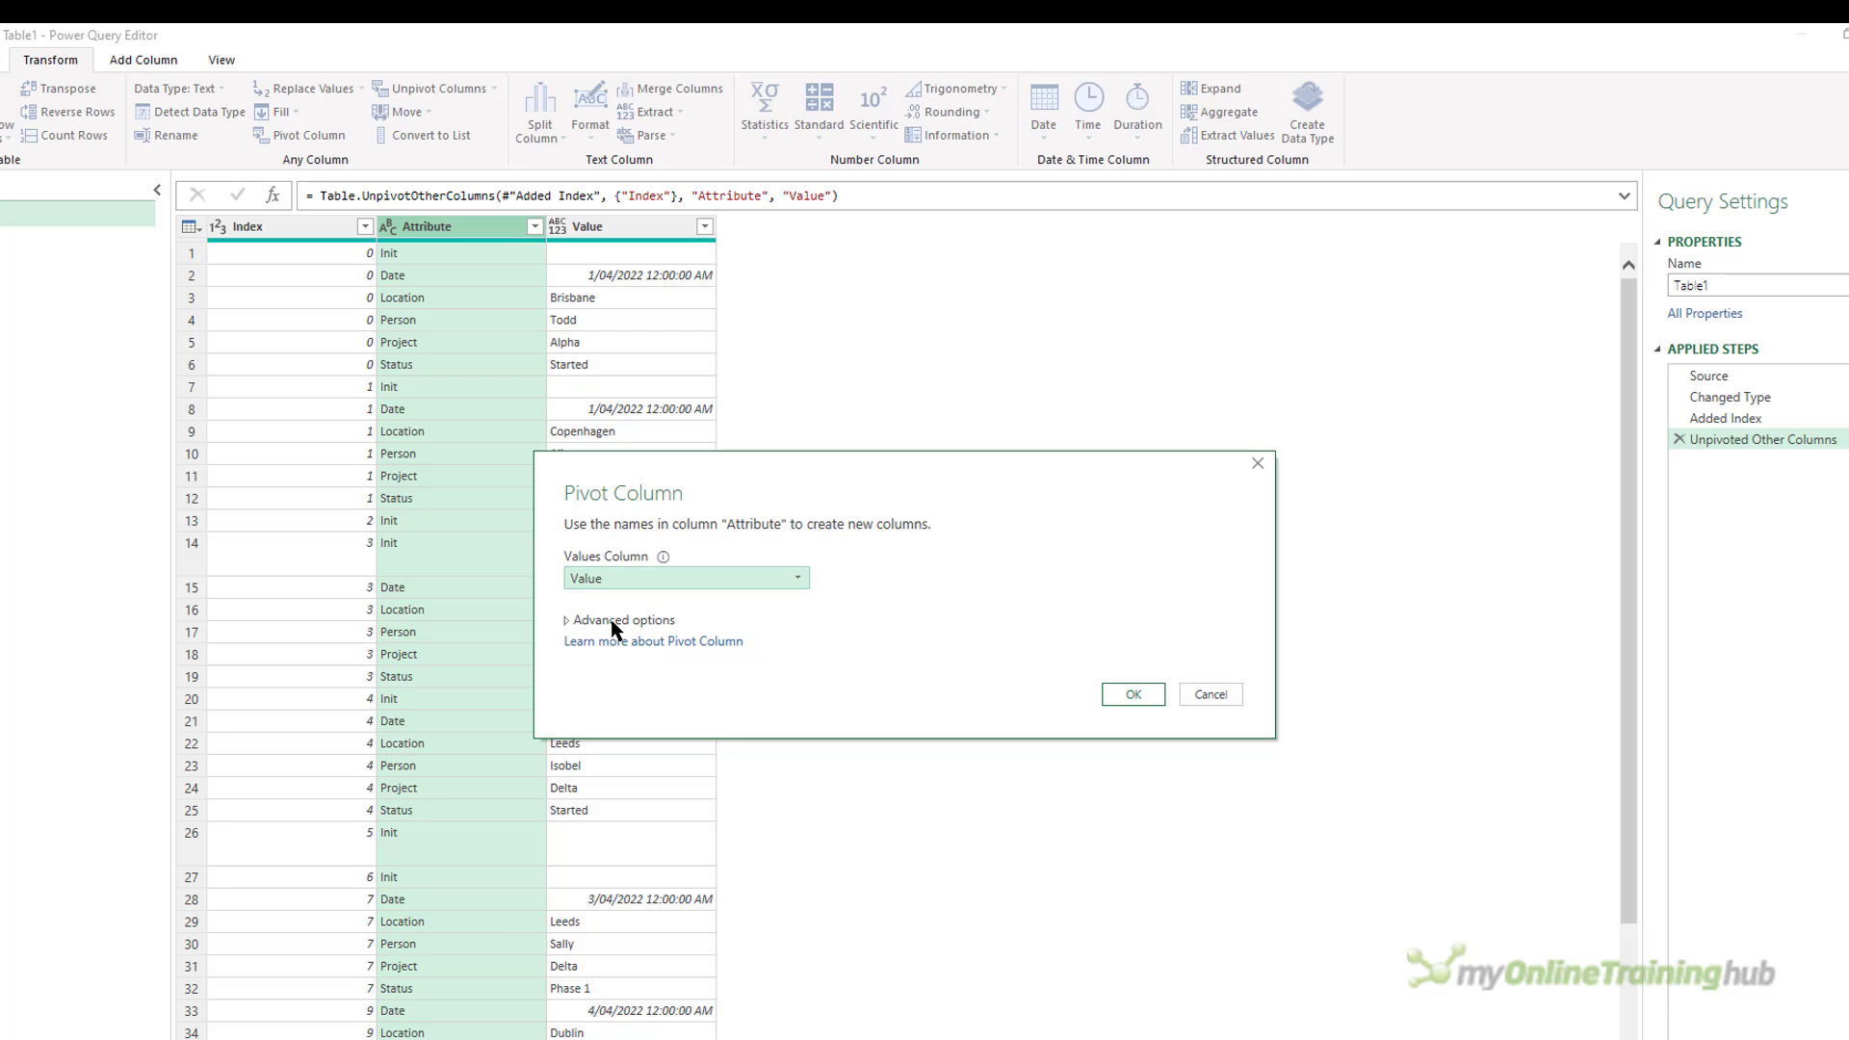
left_click(581, 622)
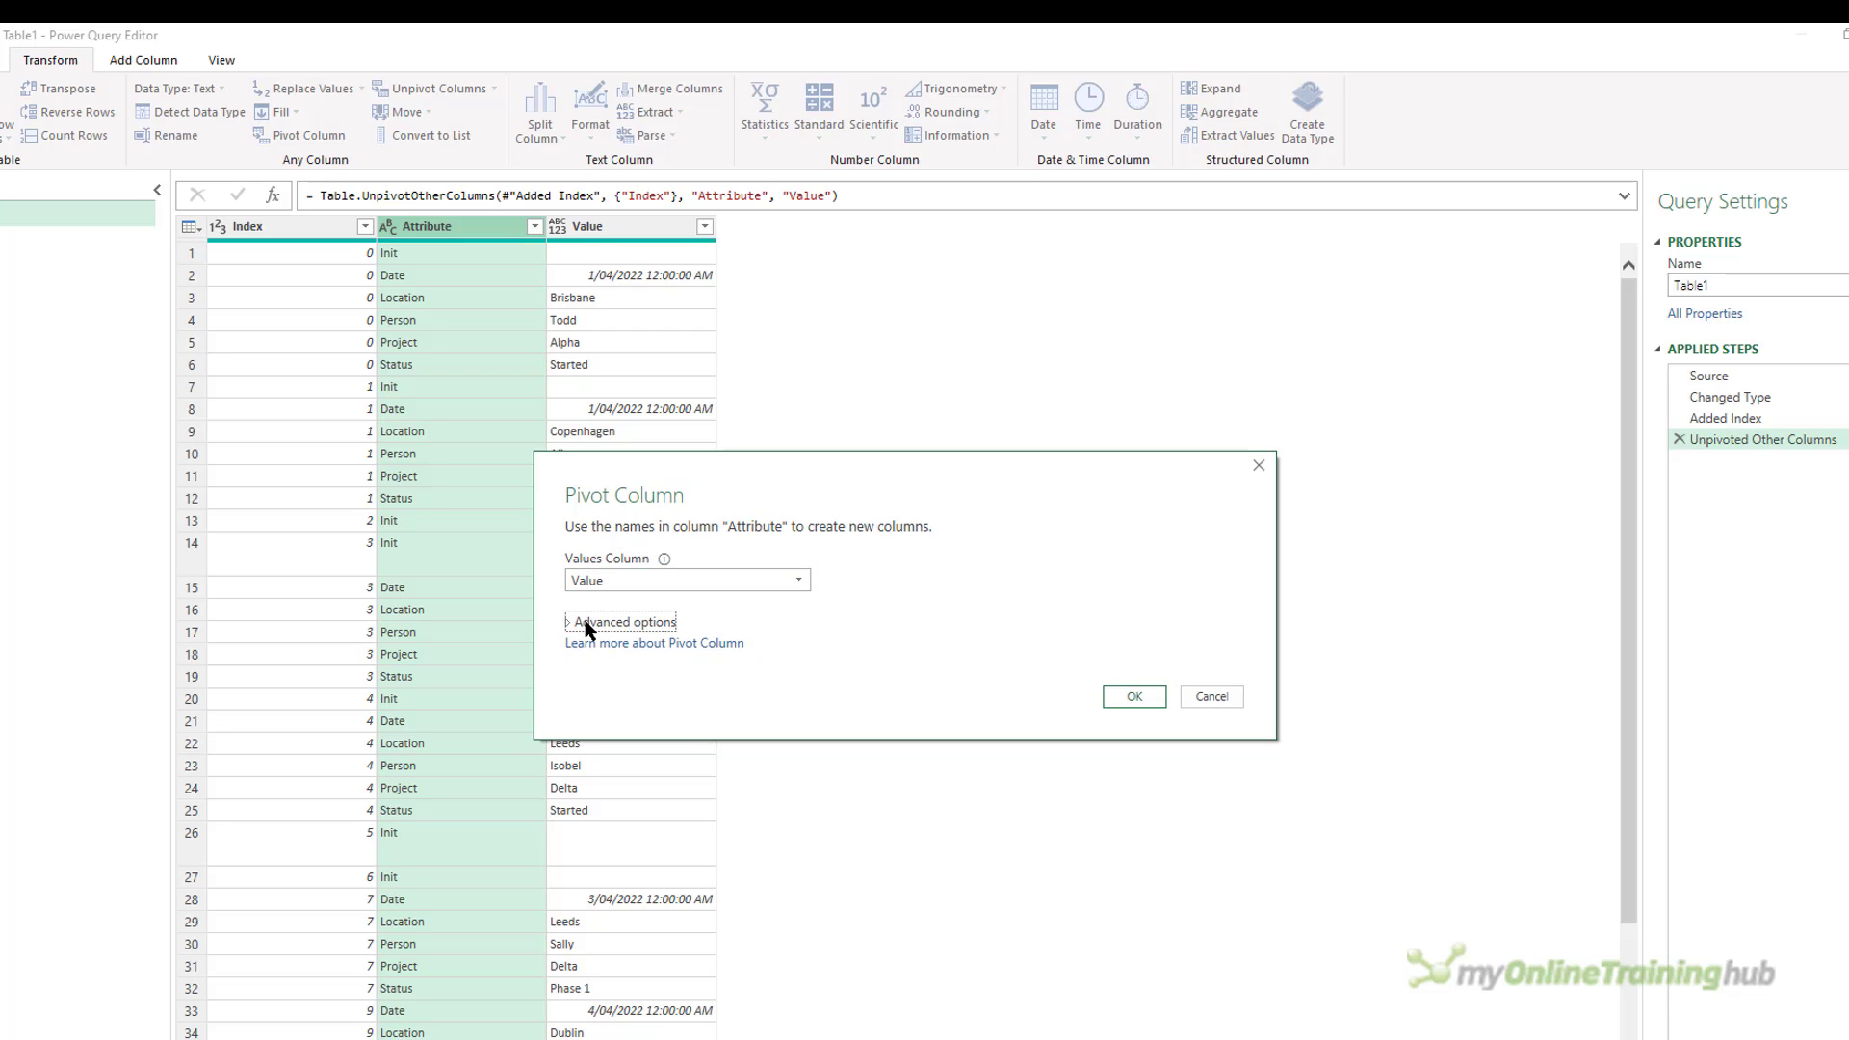
left_click(599, 669)
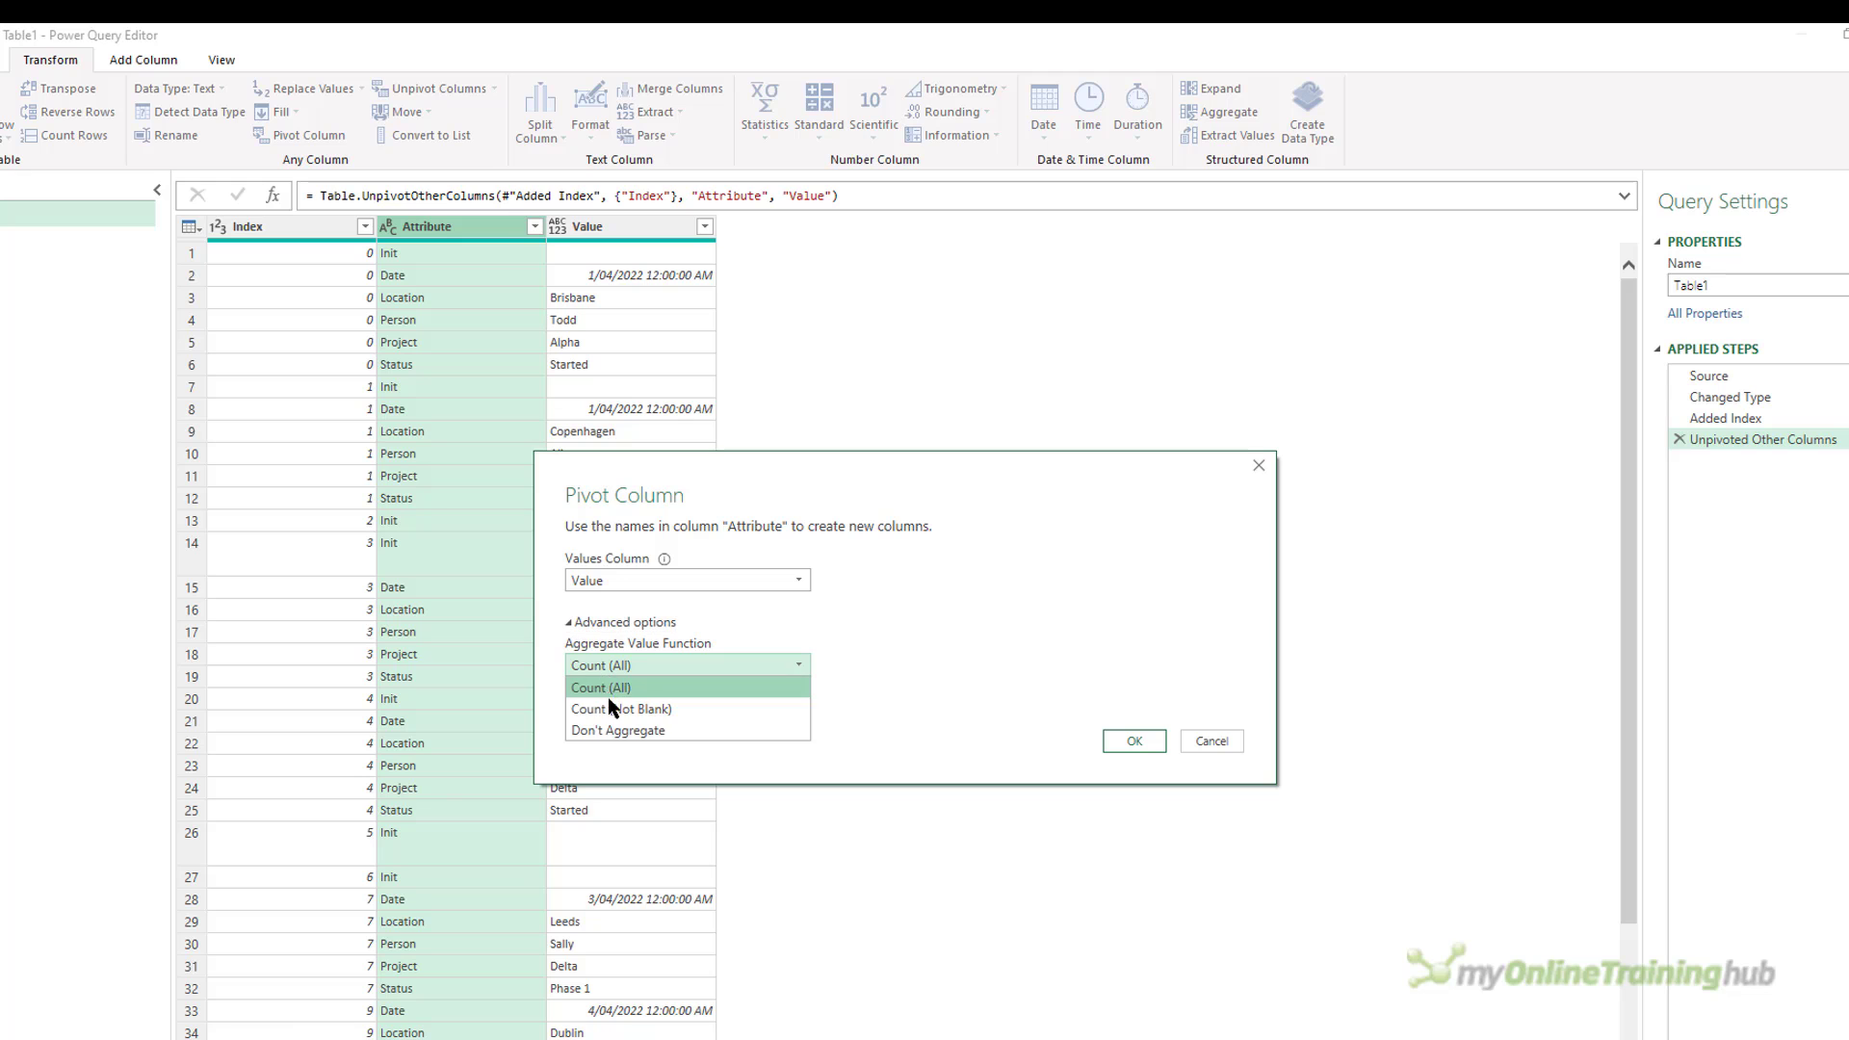
left_click(617, 735)
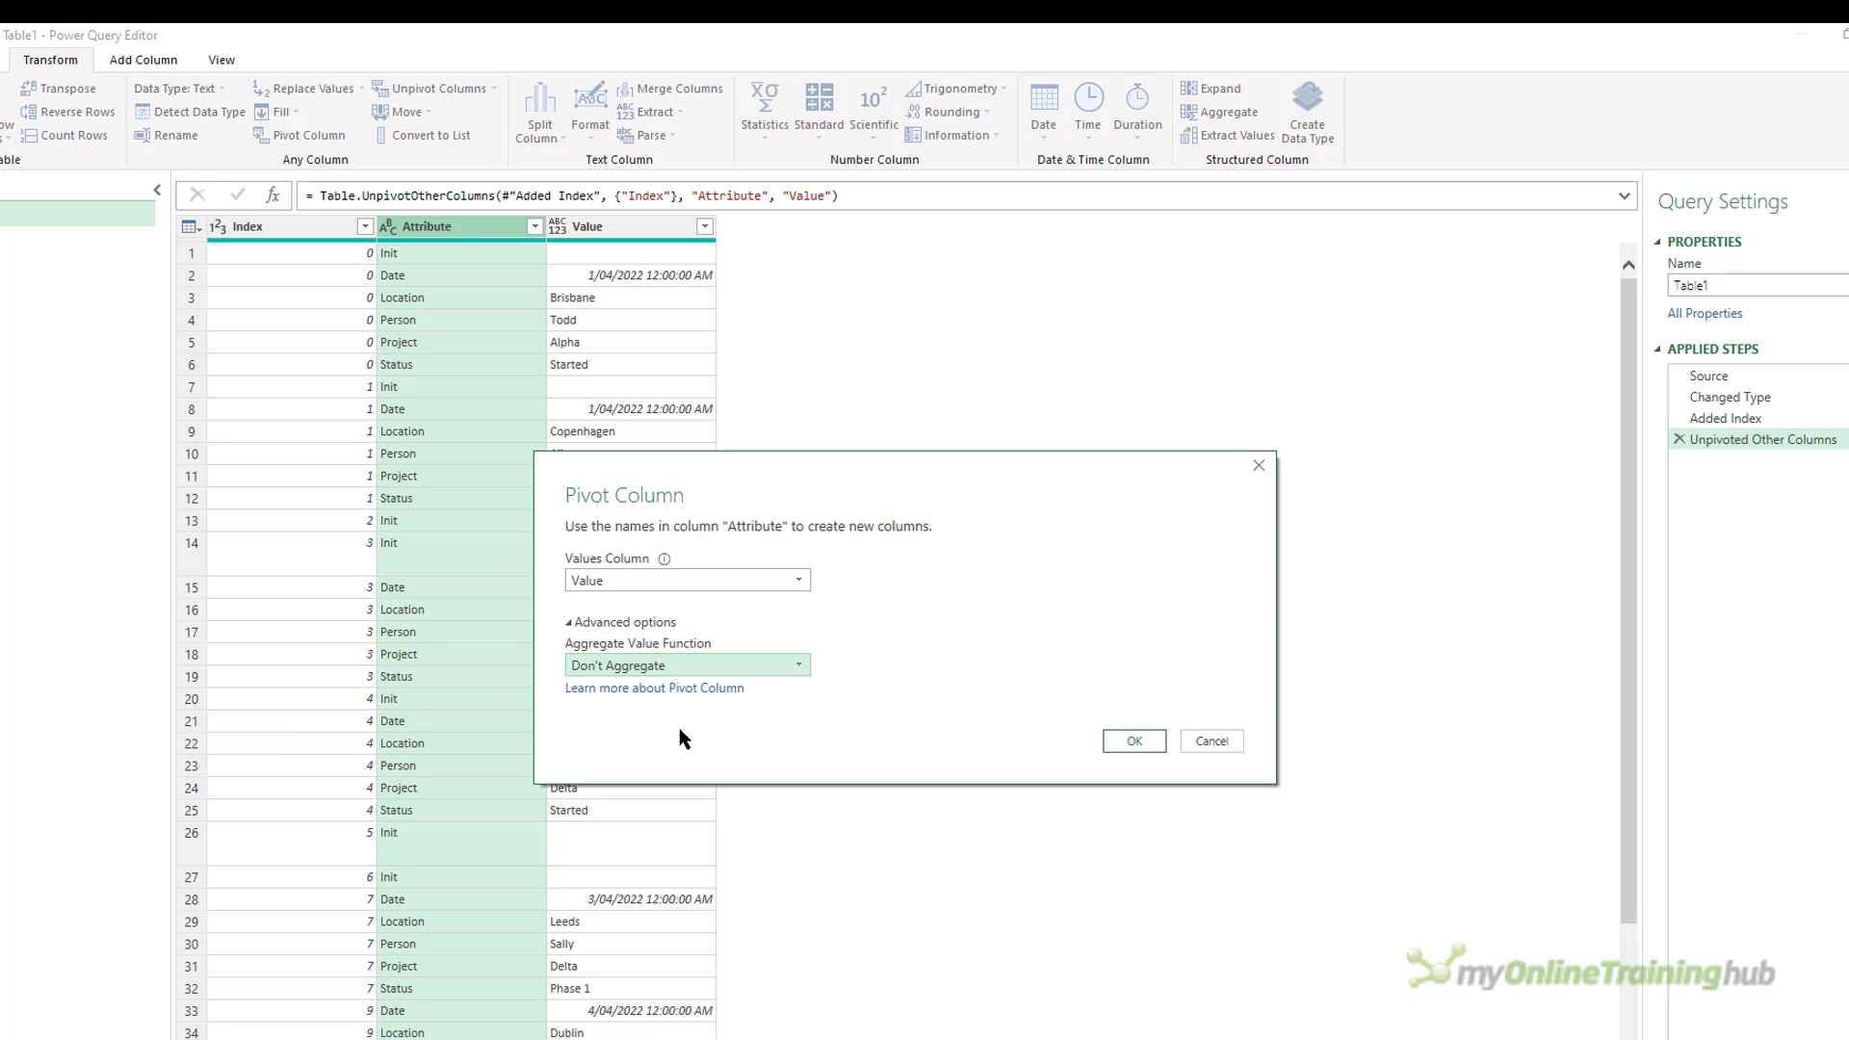
left_click(1130, 742)
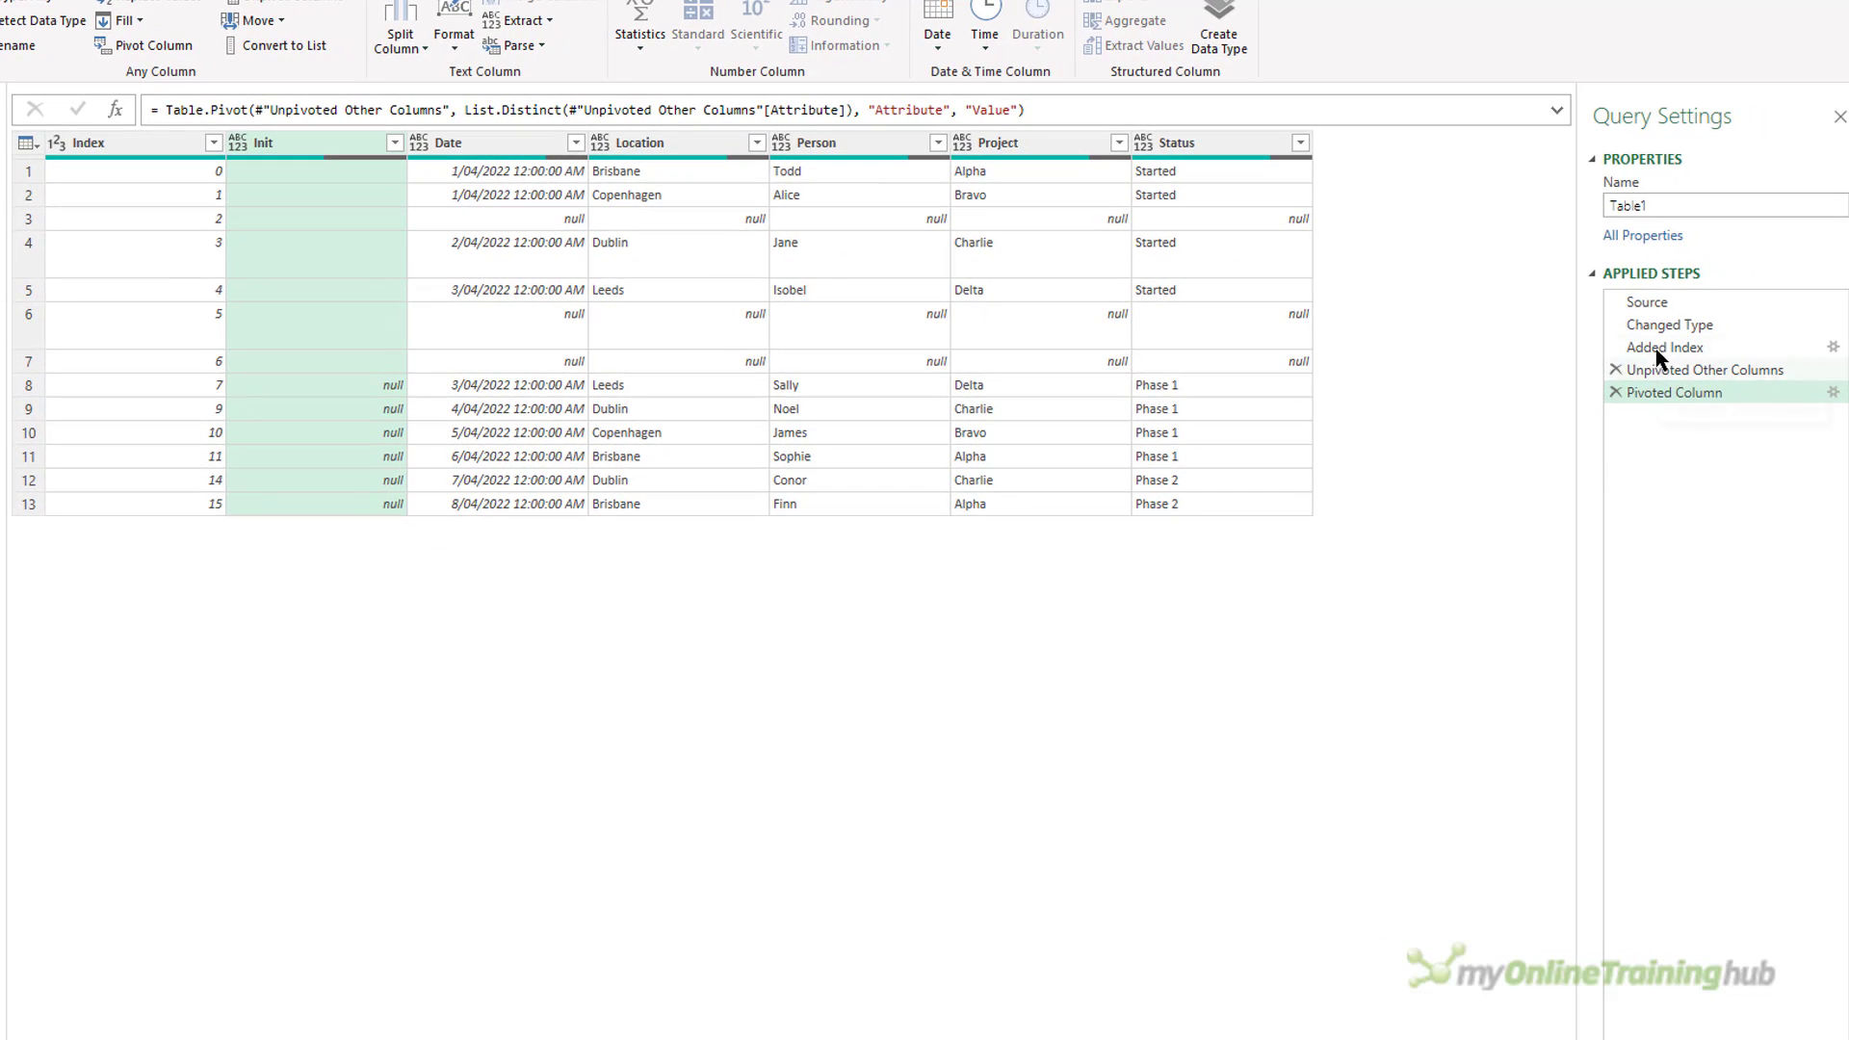
Compare the Changed Type and Pivoted Column steps, and load the query to the workbook as a connection only.
left_click(1656, 327)
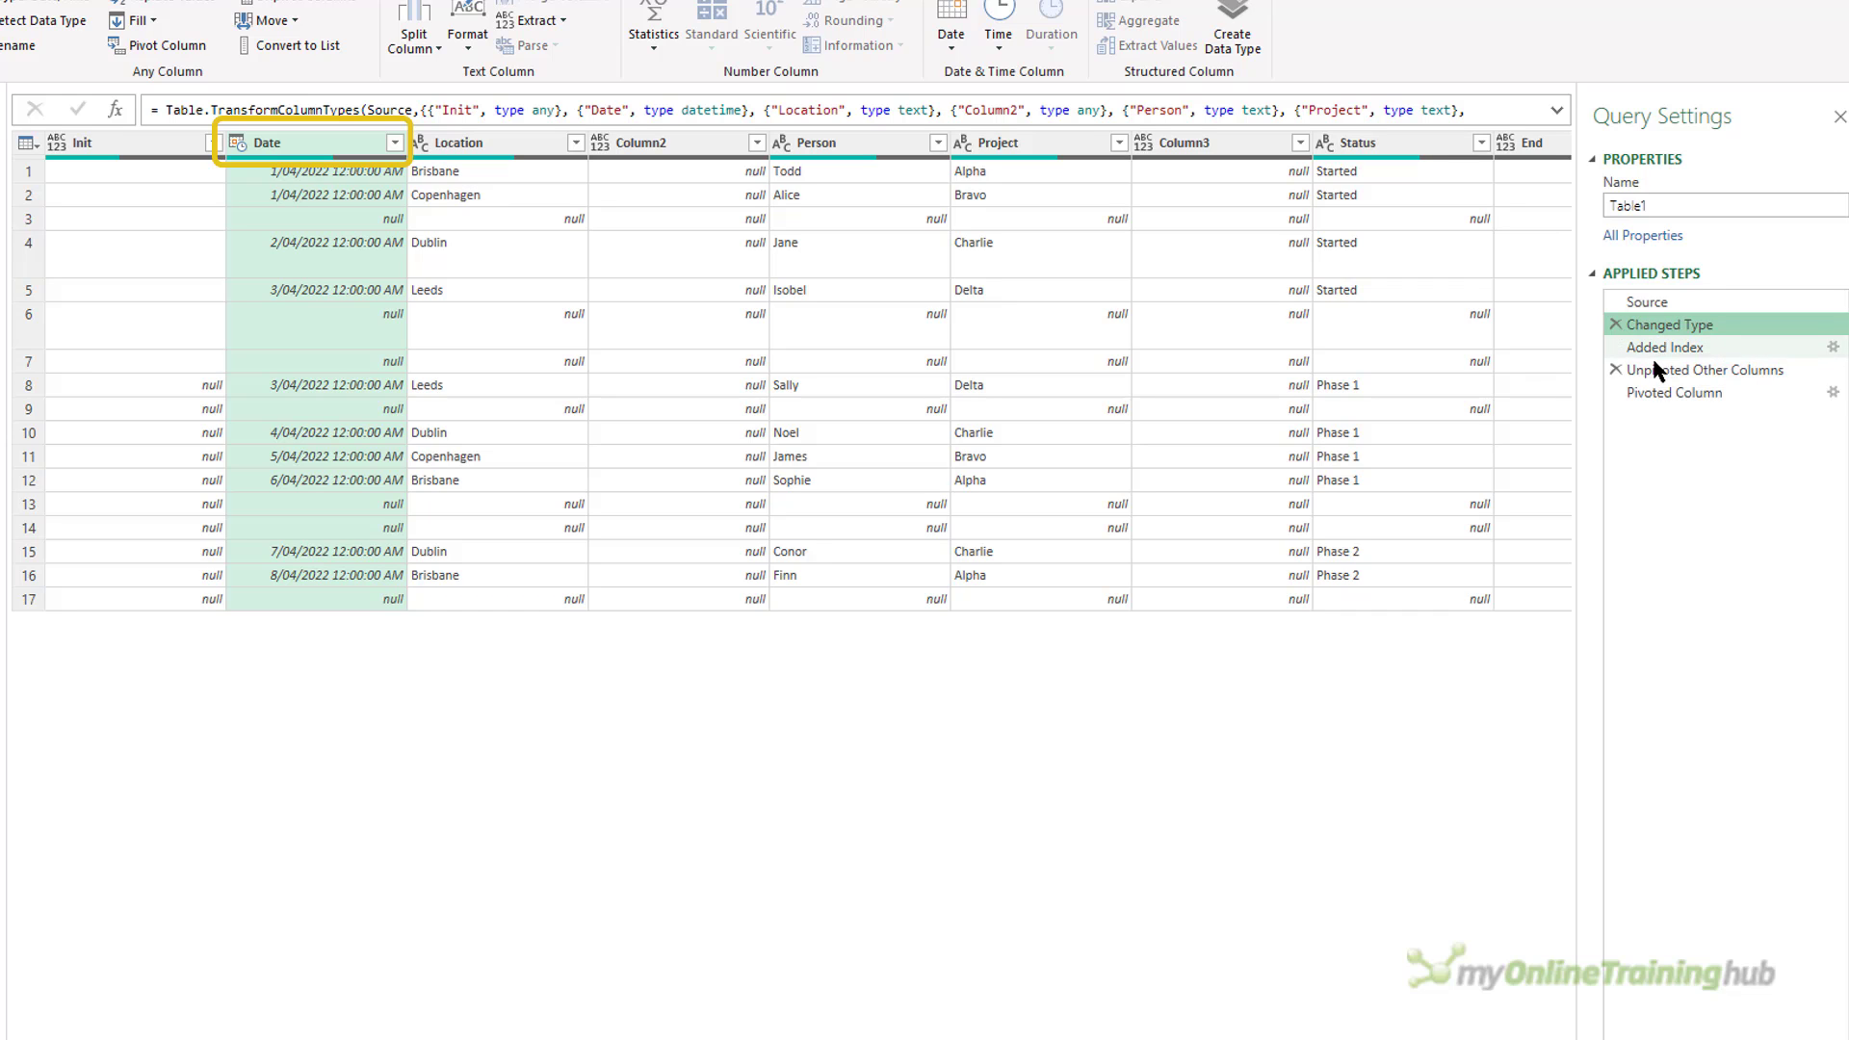
left_click(1657, 395)
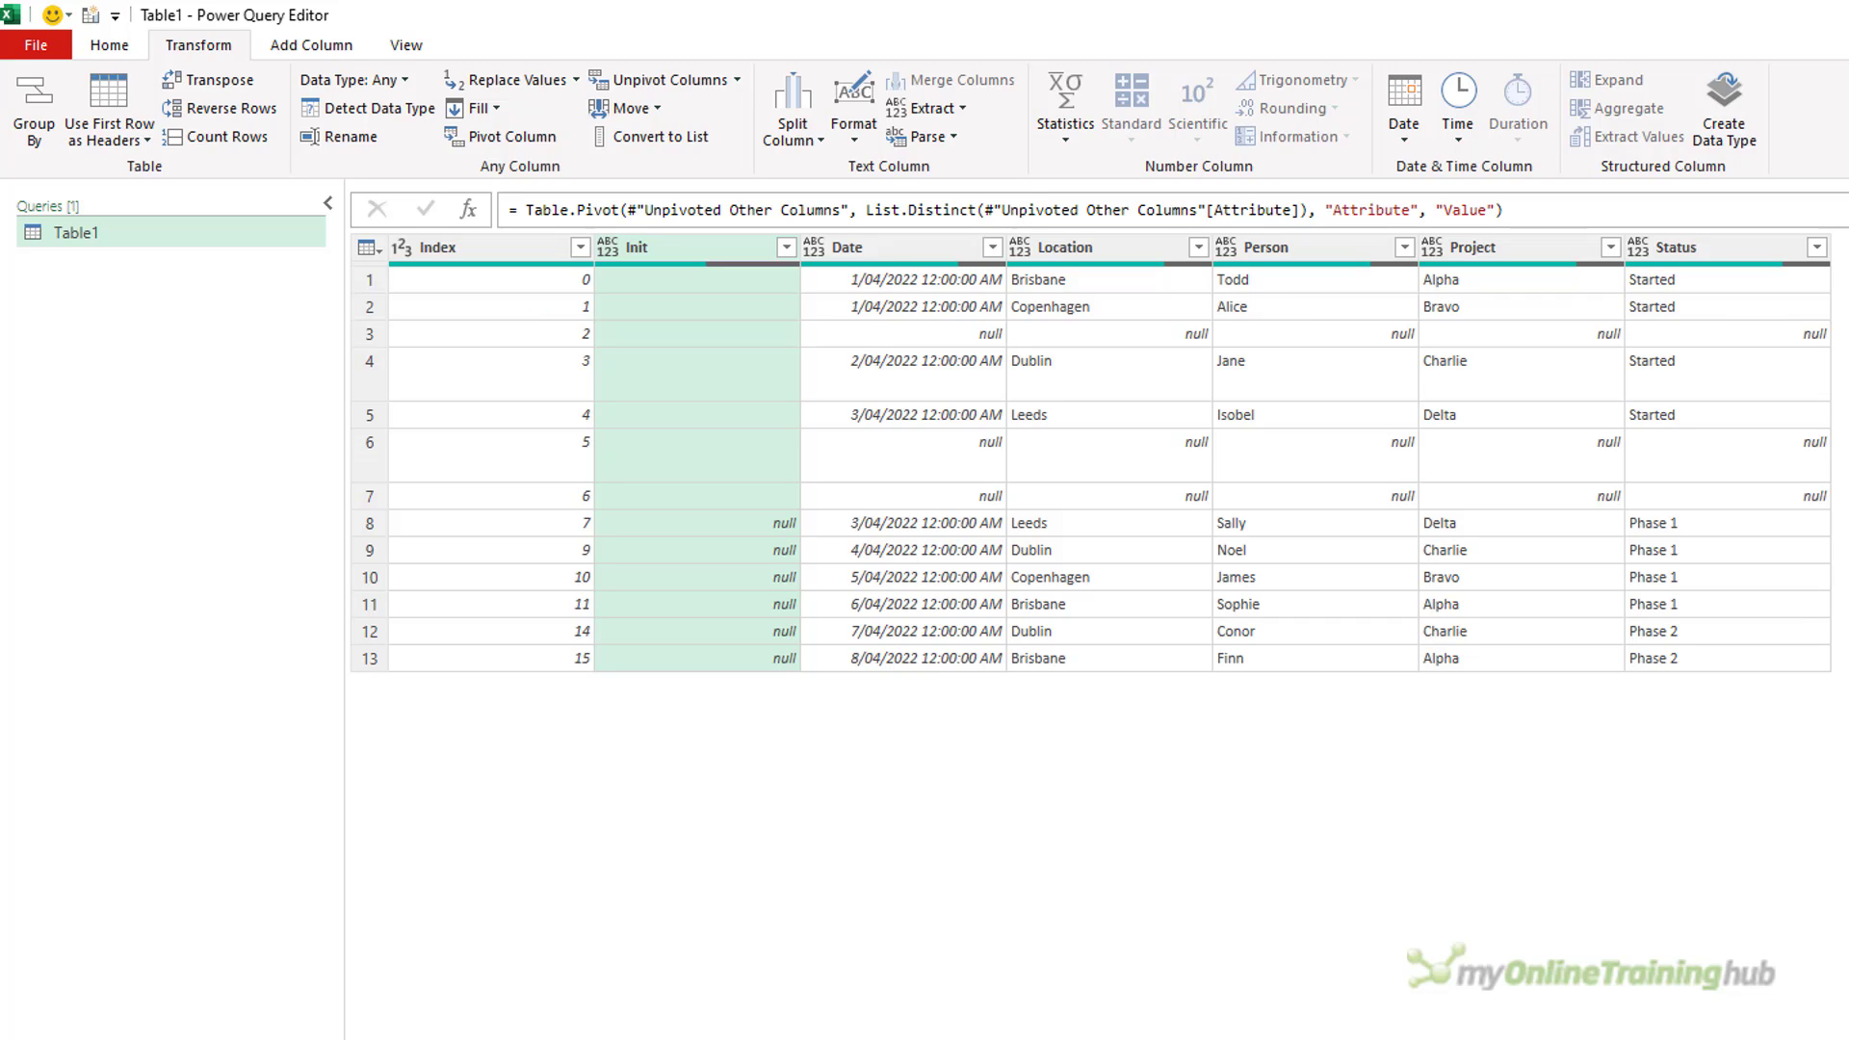
left_click(104, 43)
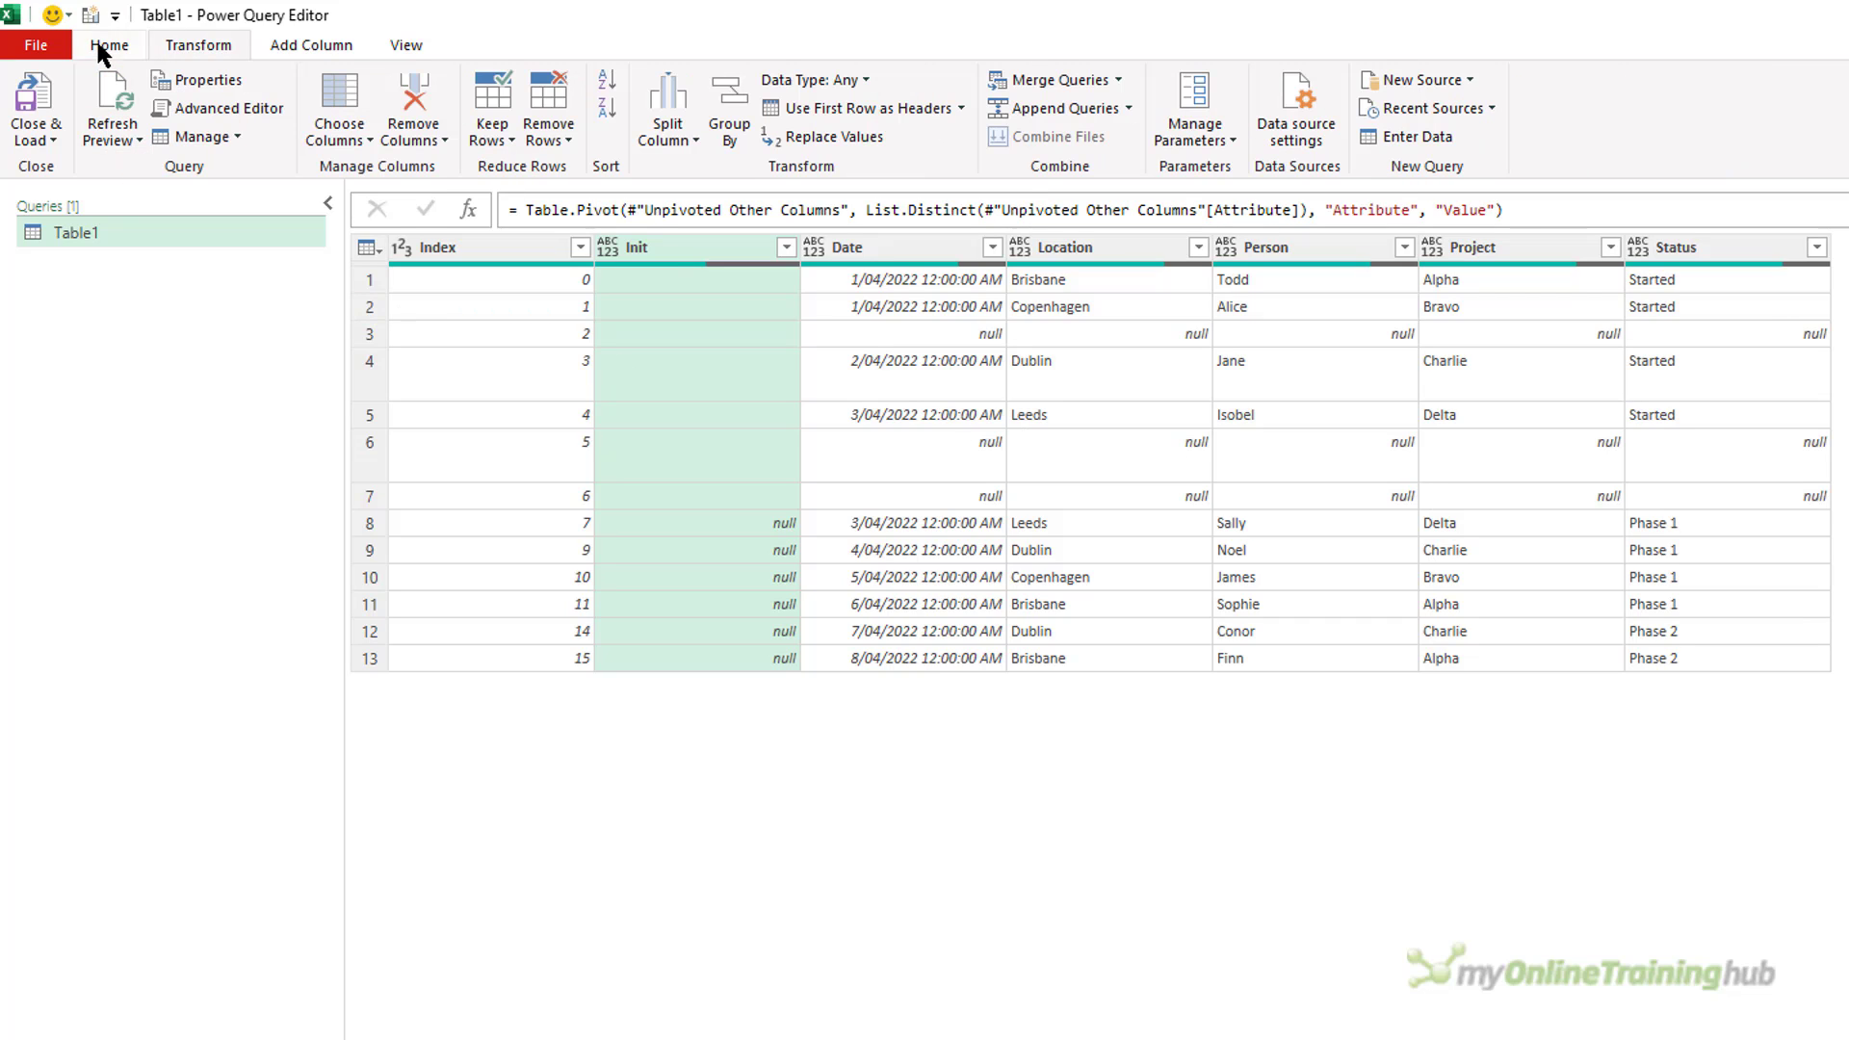
left_click(35, 137)
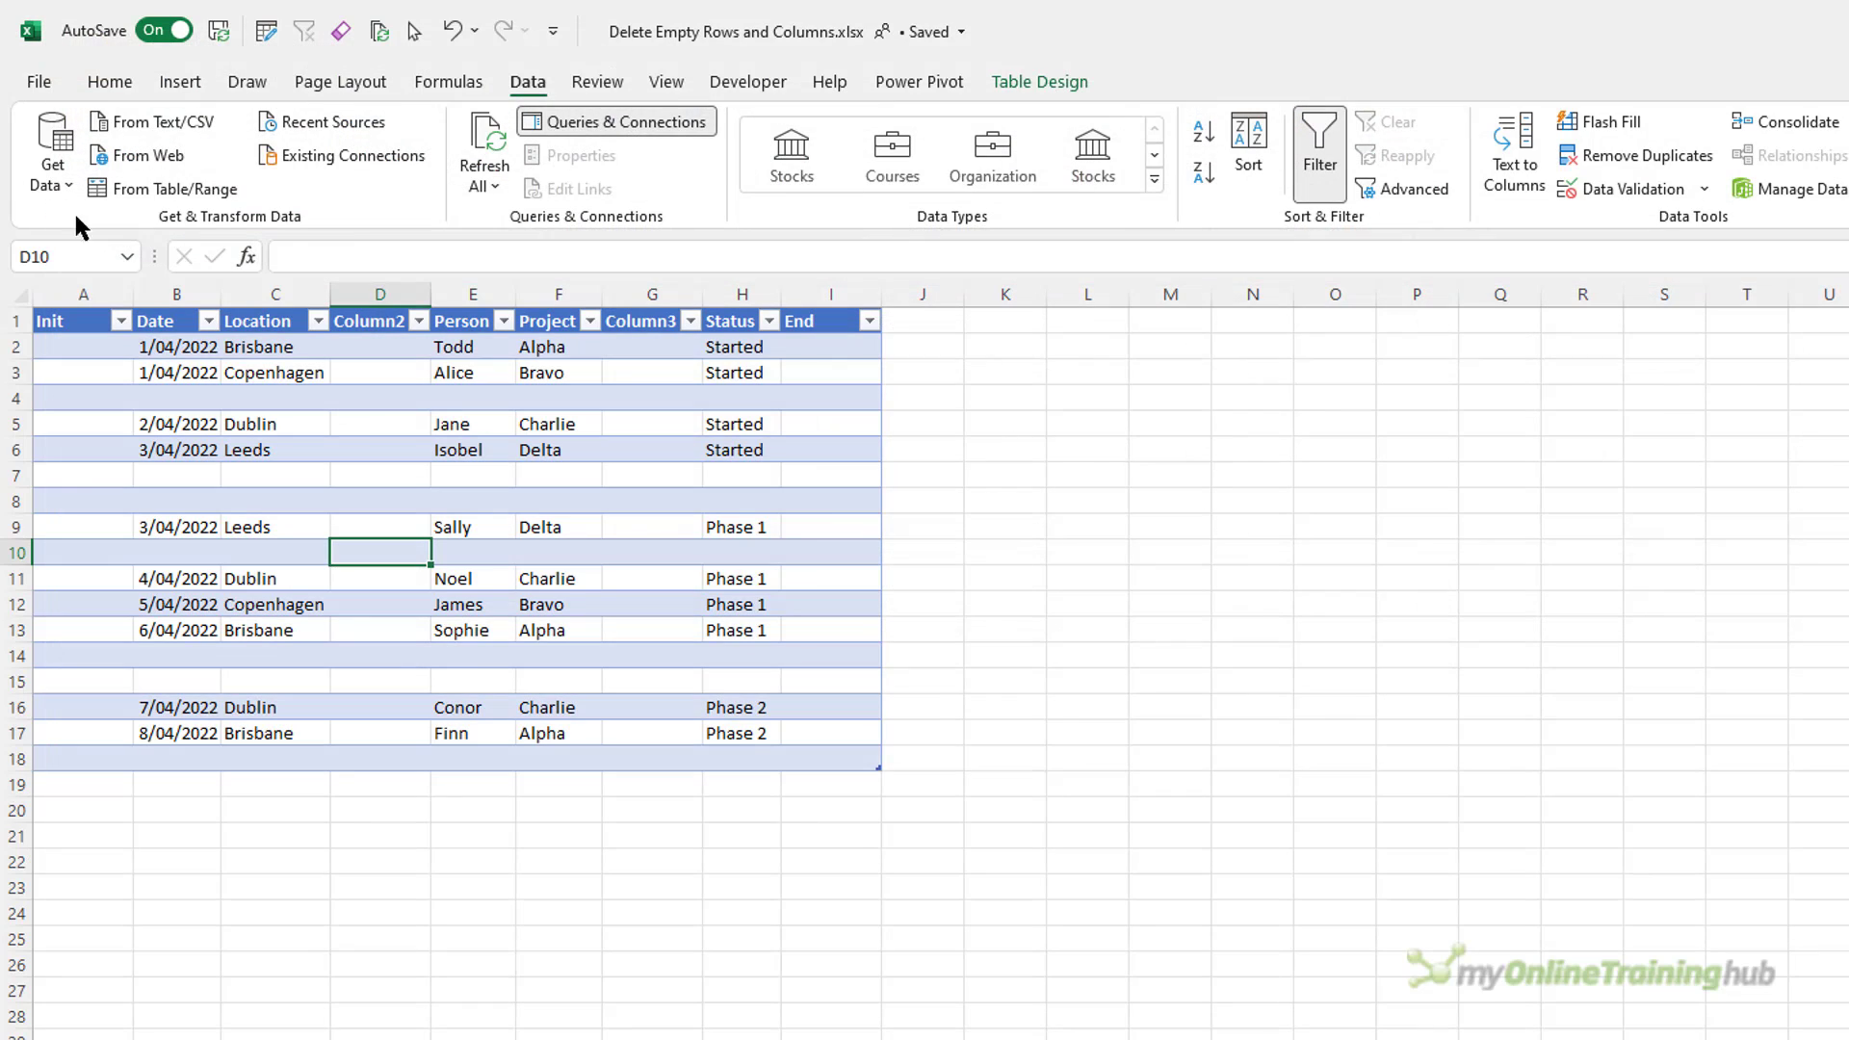
left_click(754, 402)
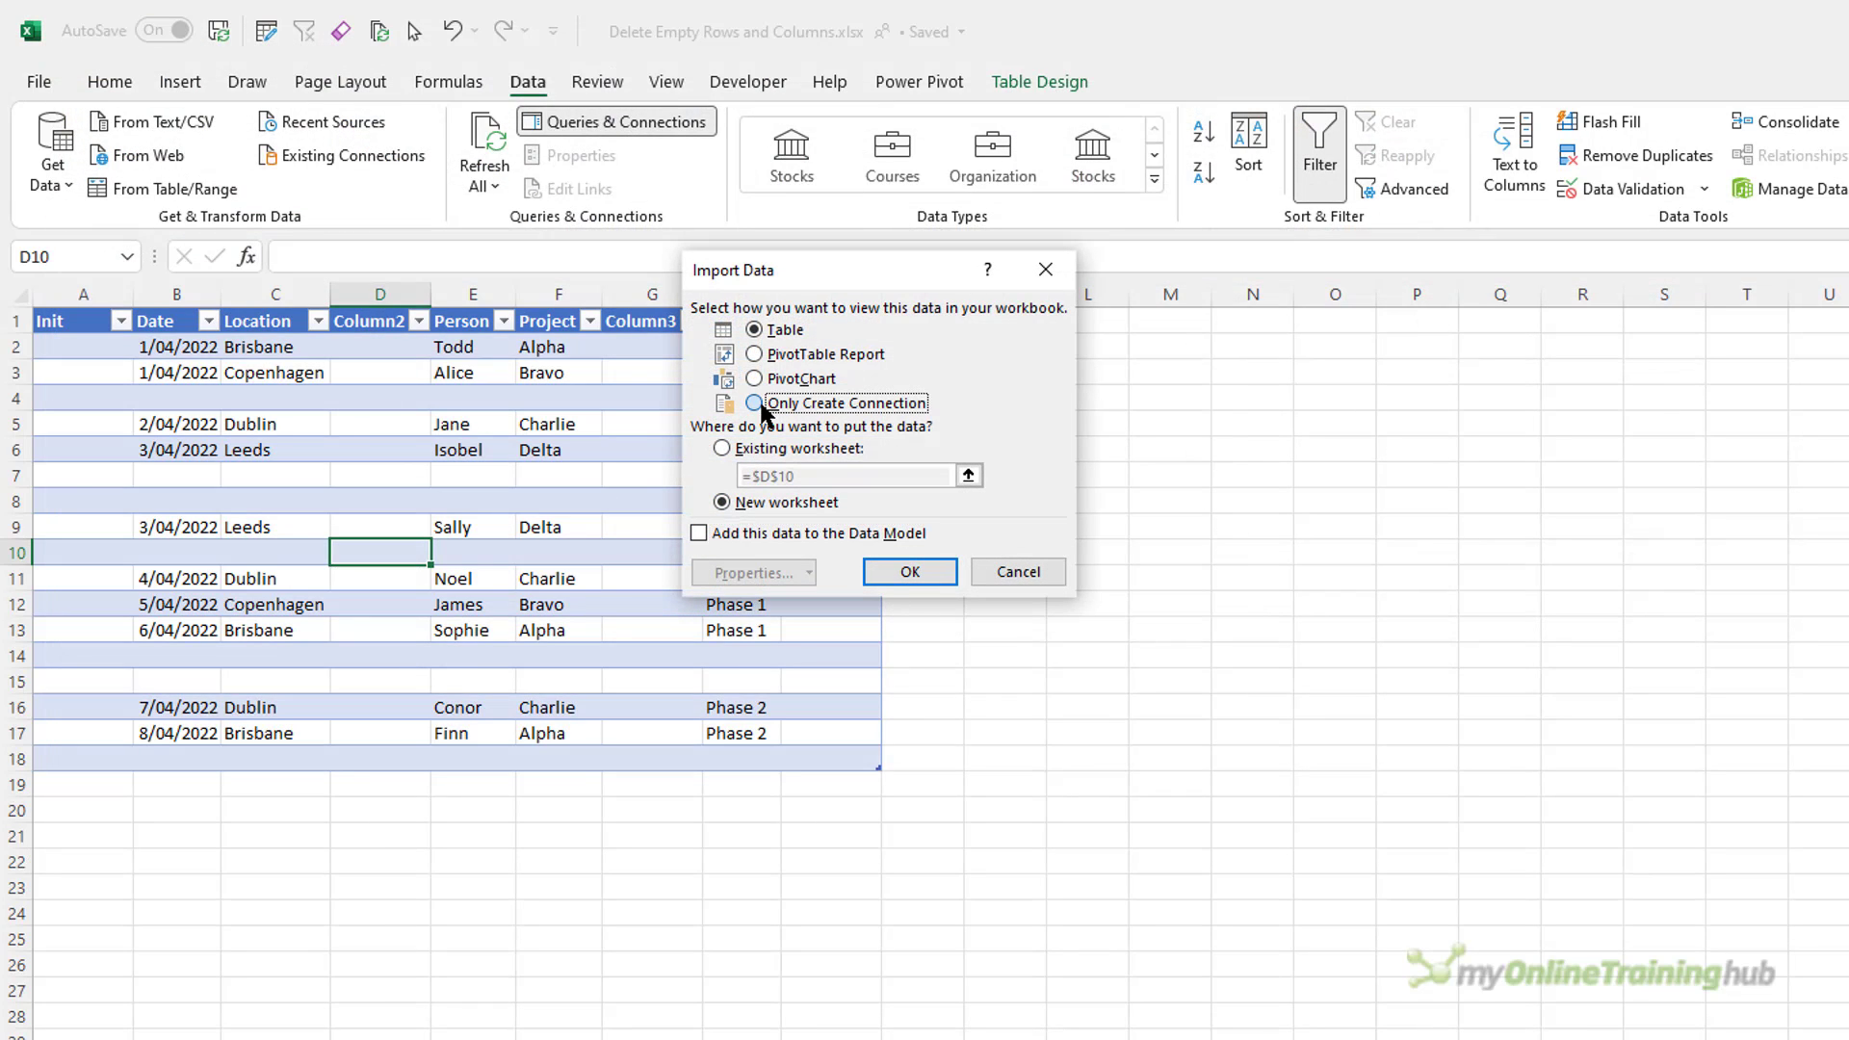
left_click(880, 565)
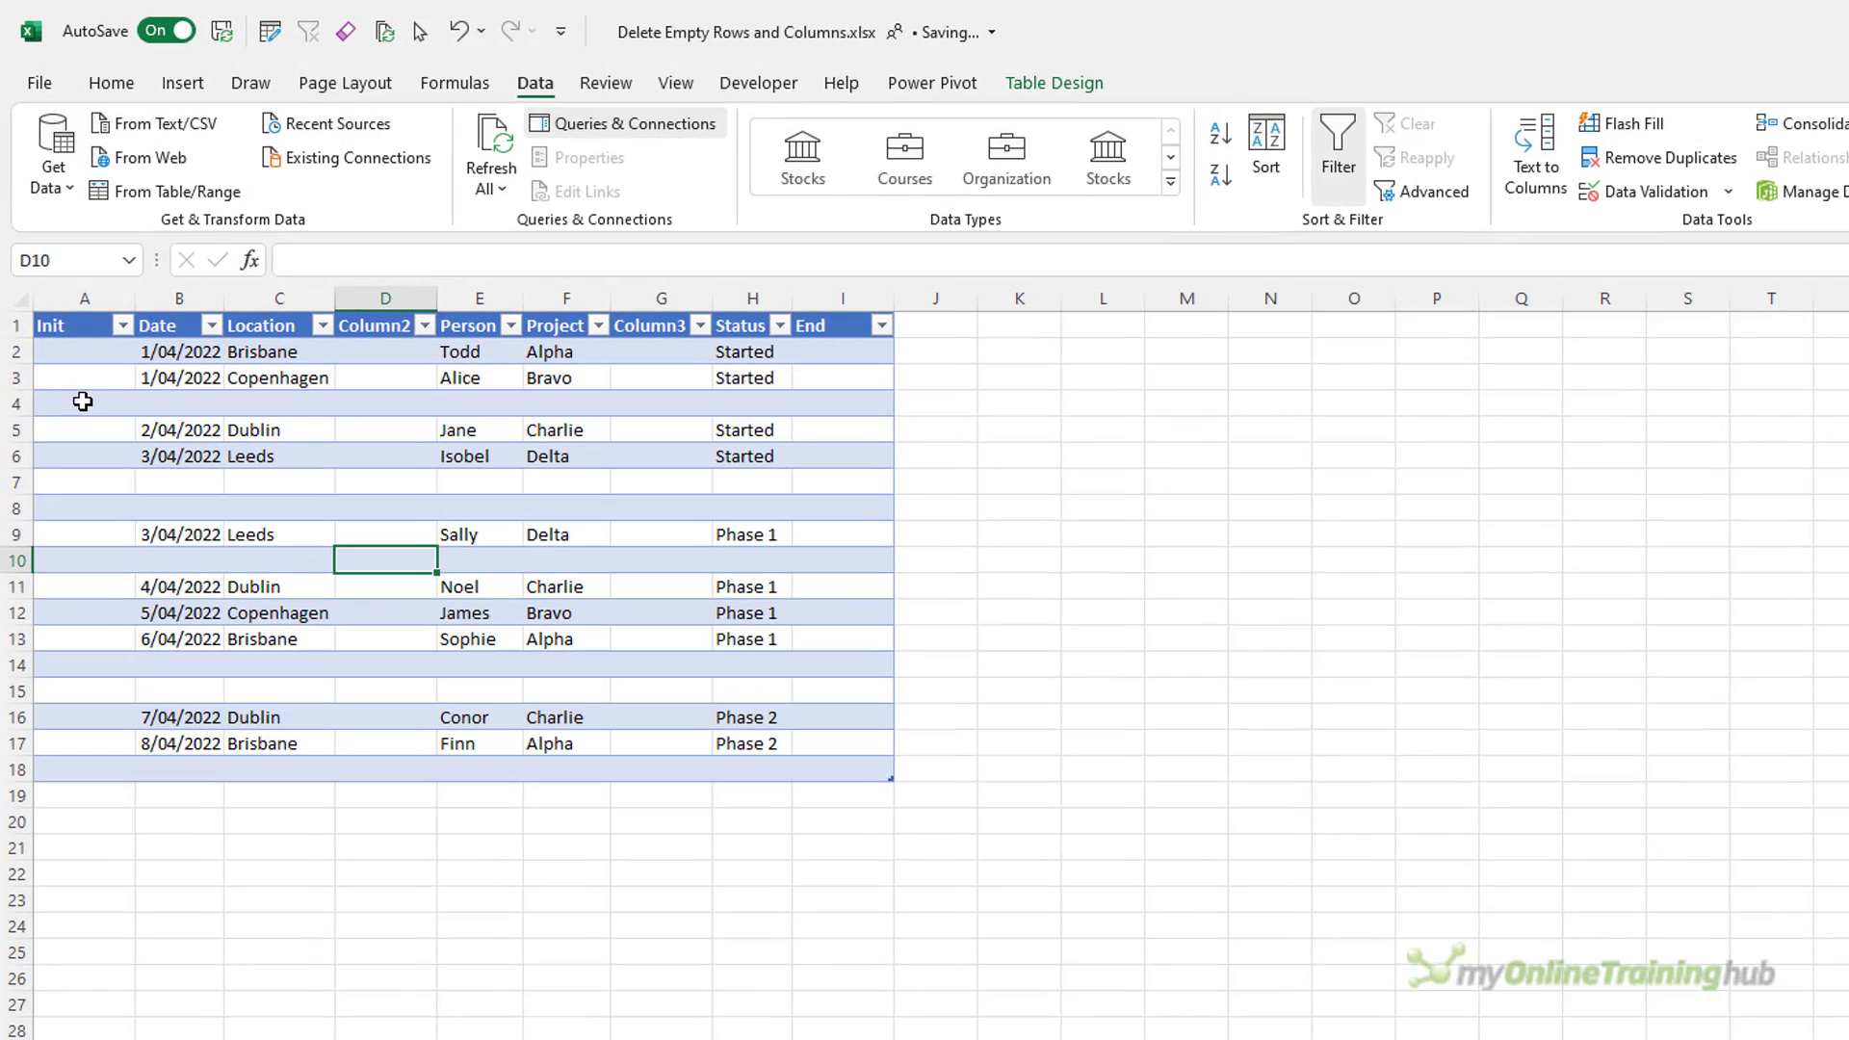
Examine the seemingly empty Init cells A4, A7 and A8 for spaces or formulas.
left_click(82, 397)
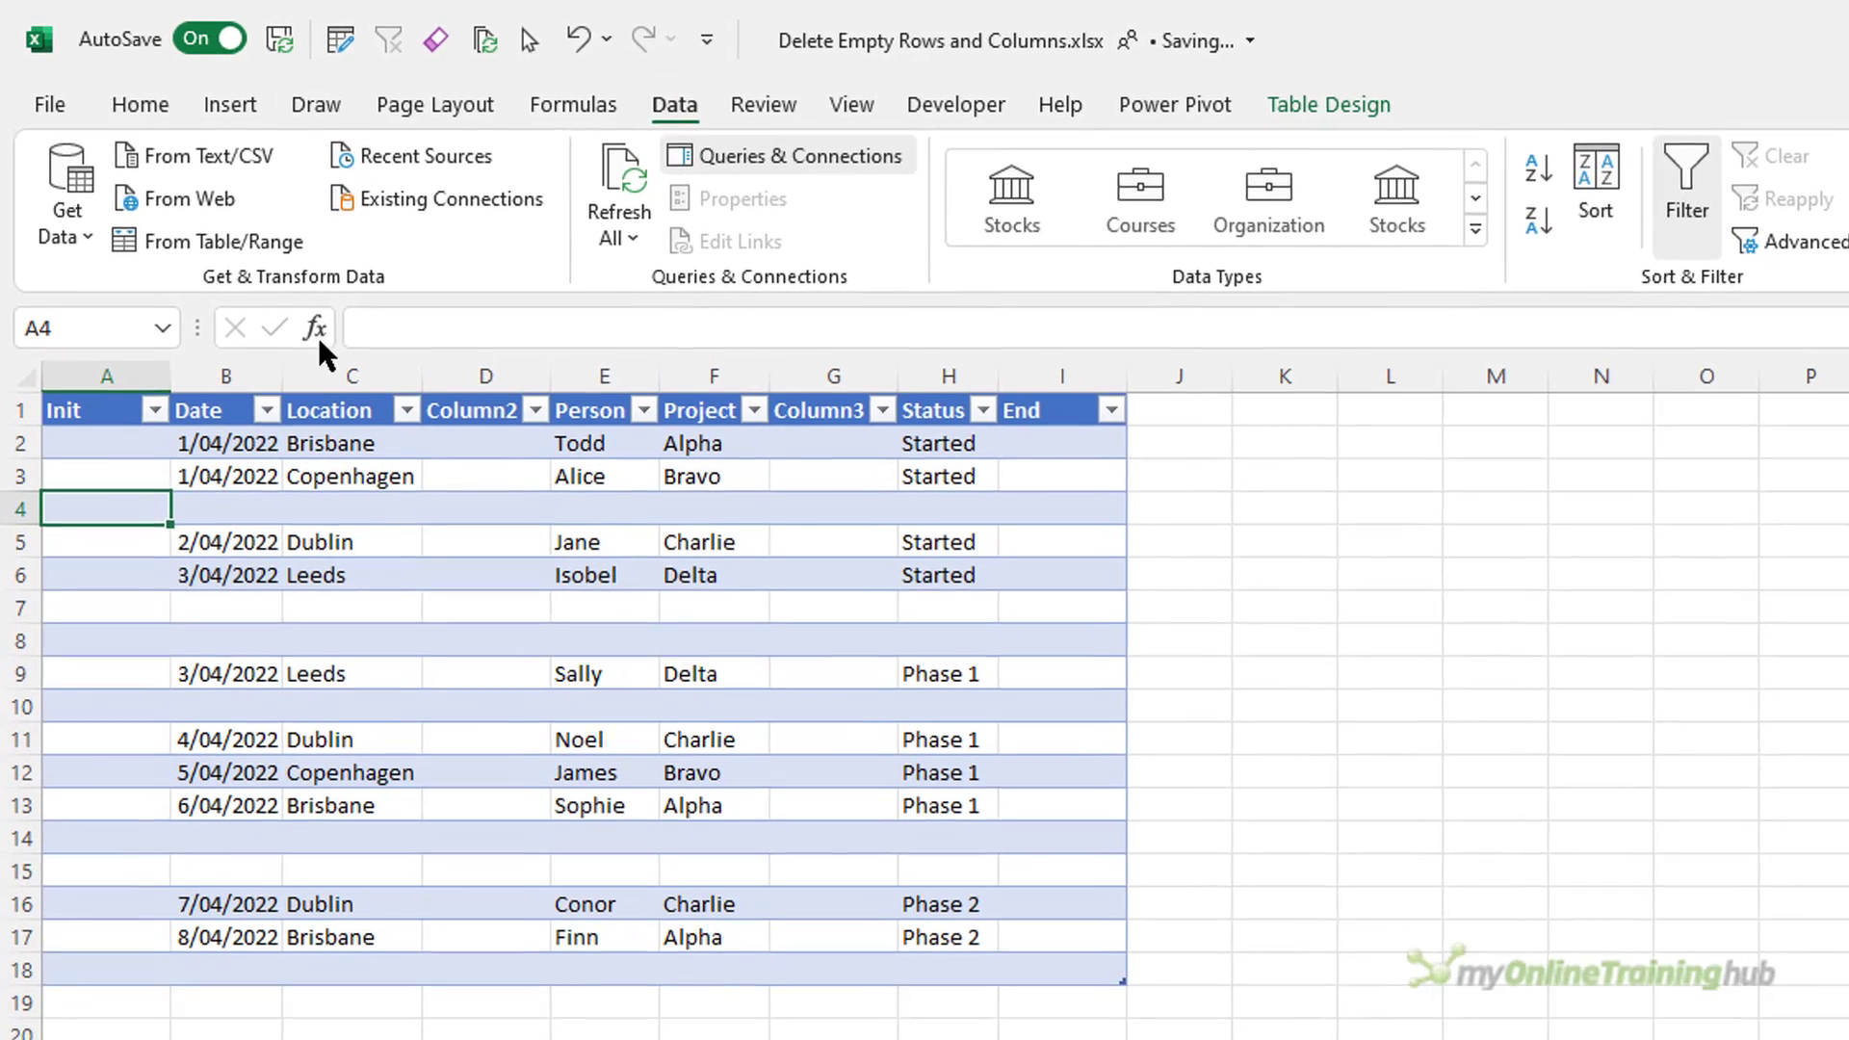
left_click(344, 273)
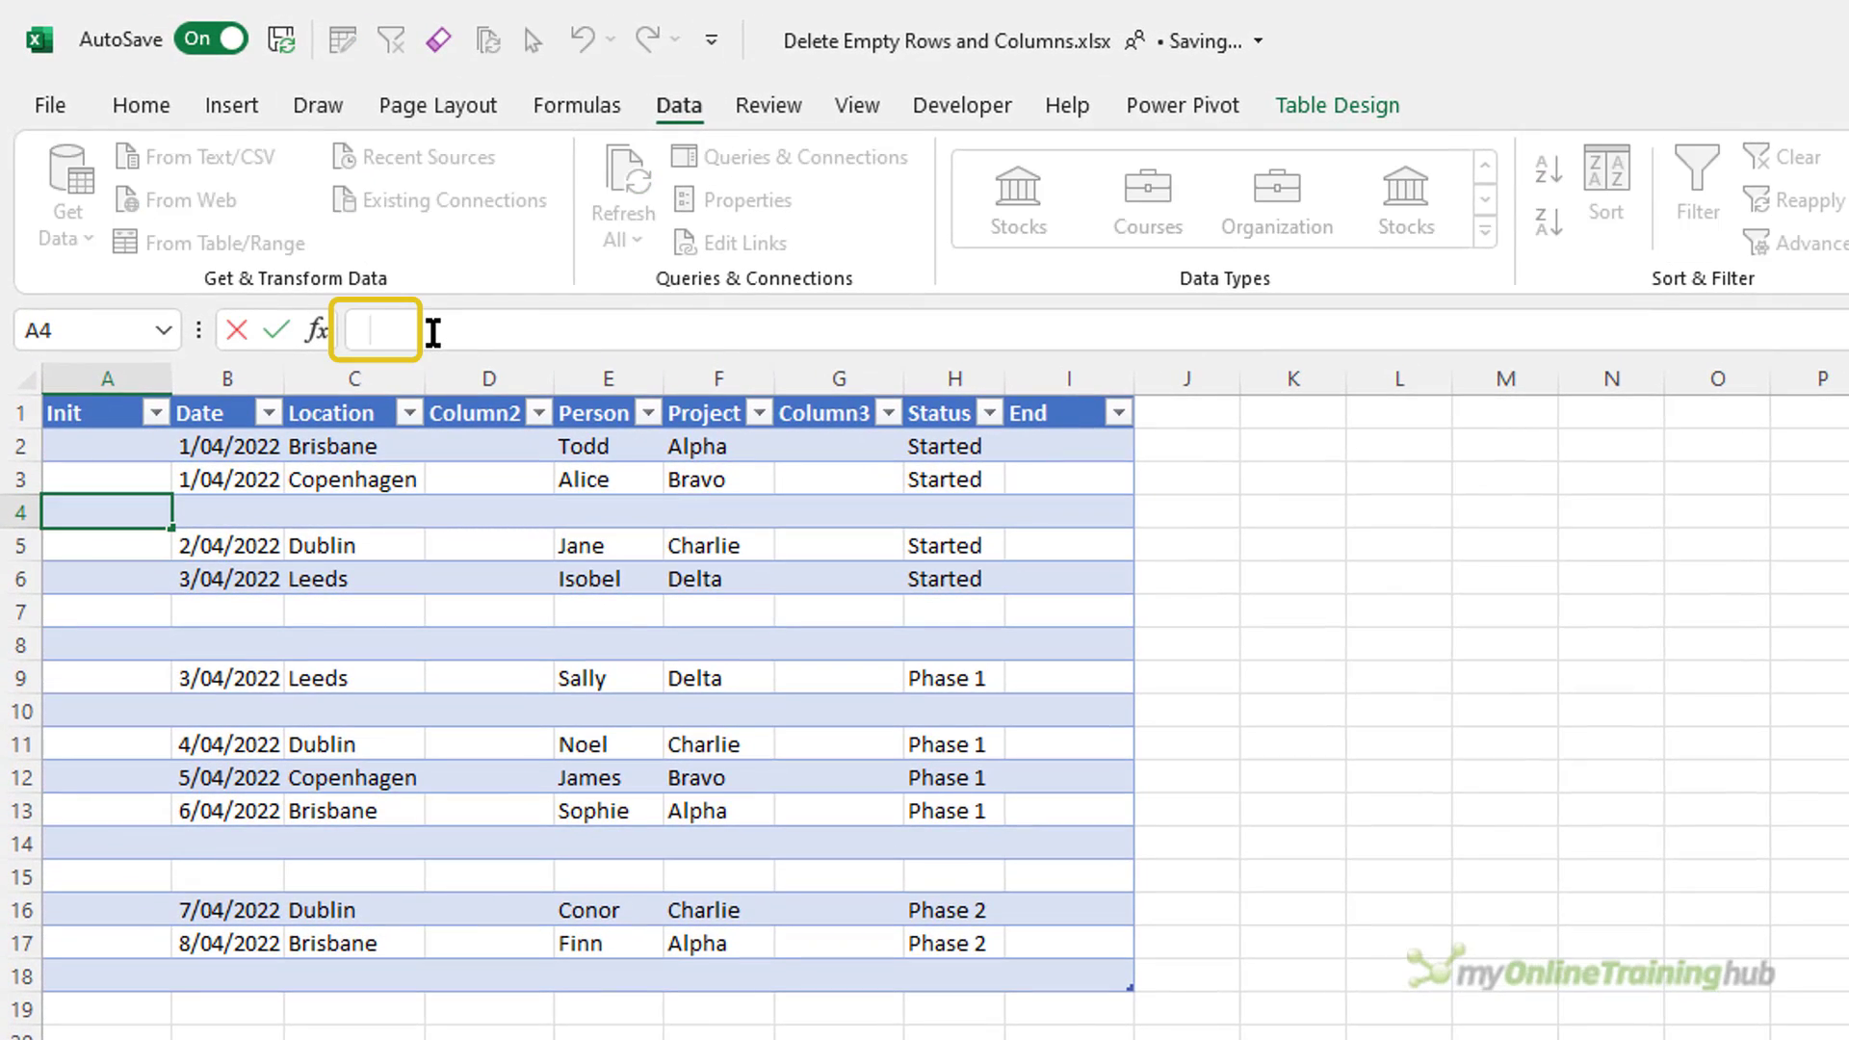
key("Right")
key("Left")
key("Right")
key("Left")
key("Right")
left_click(498, 703)
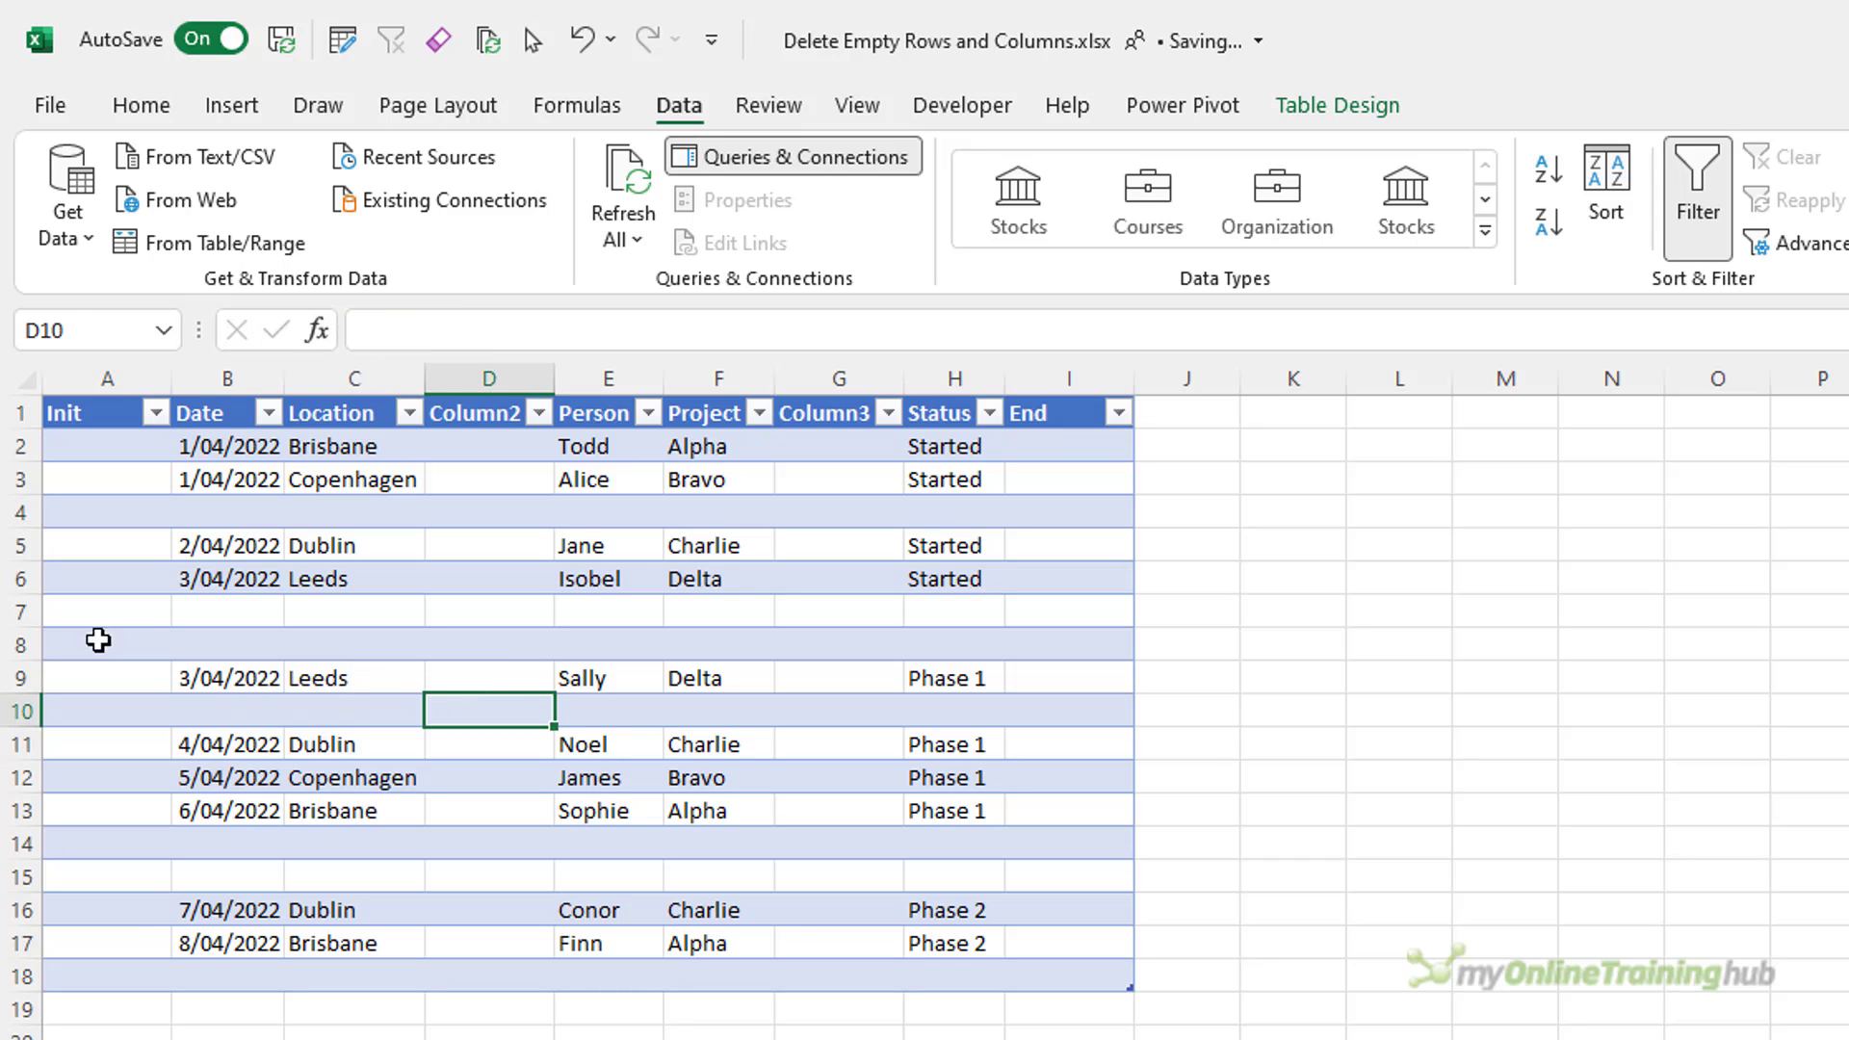
left_click(89, 611)
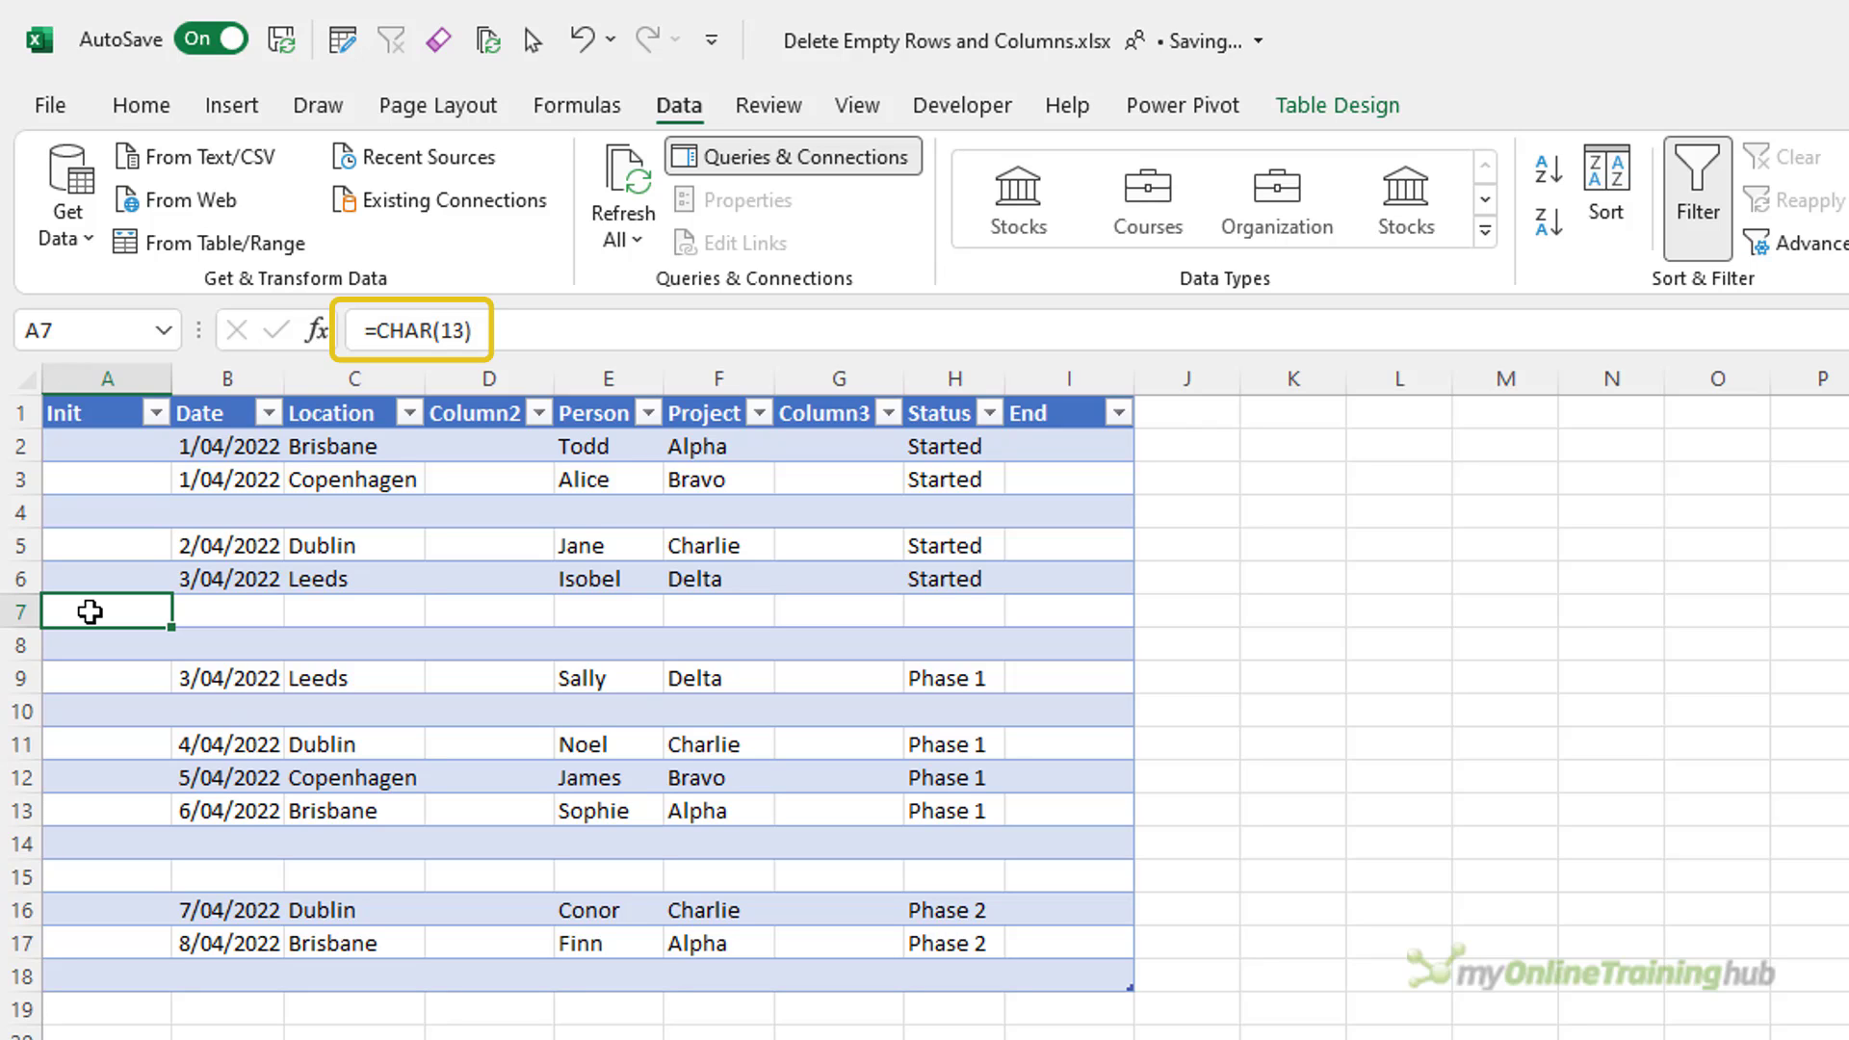
left_click(106, 639)
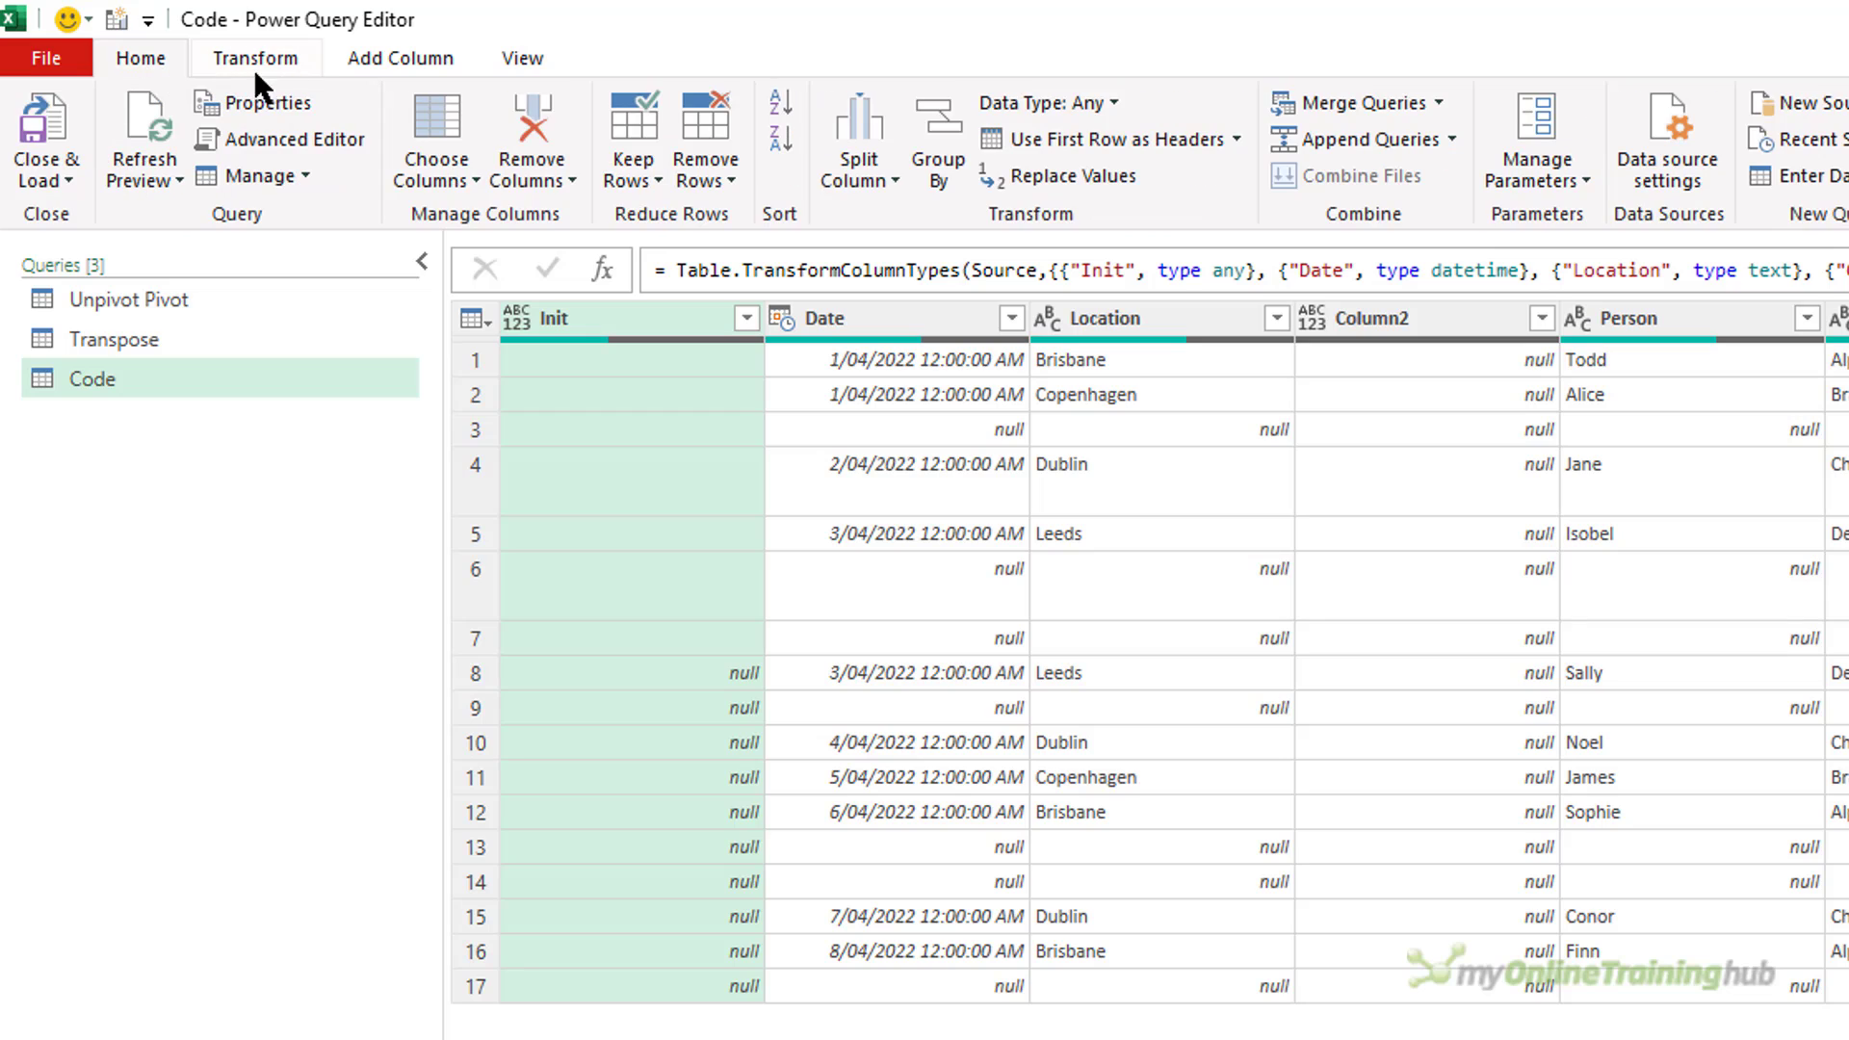
Remove the blank rows from the Code query.
left_click(705, 181)
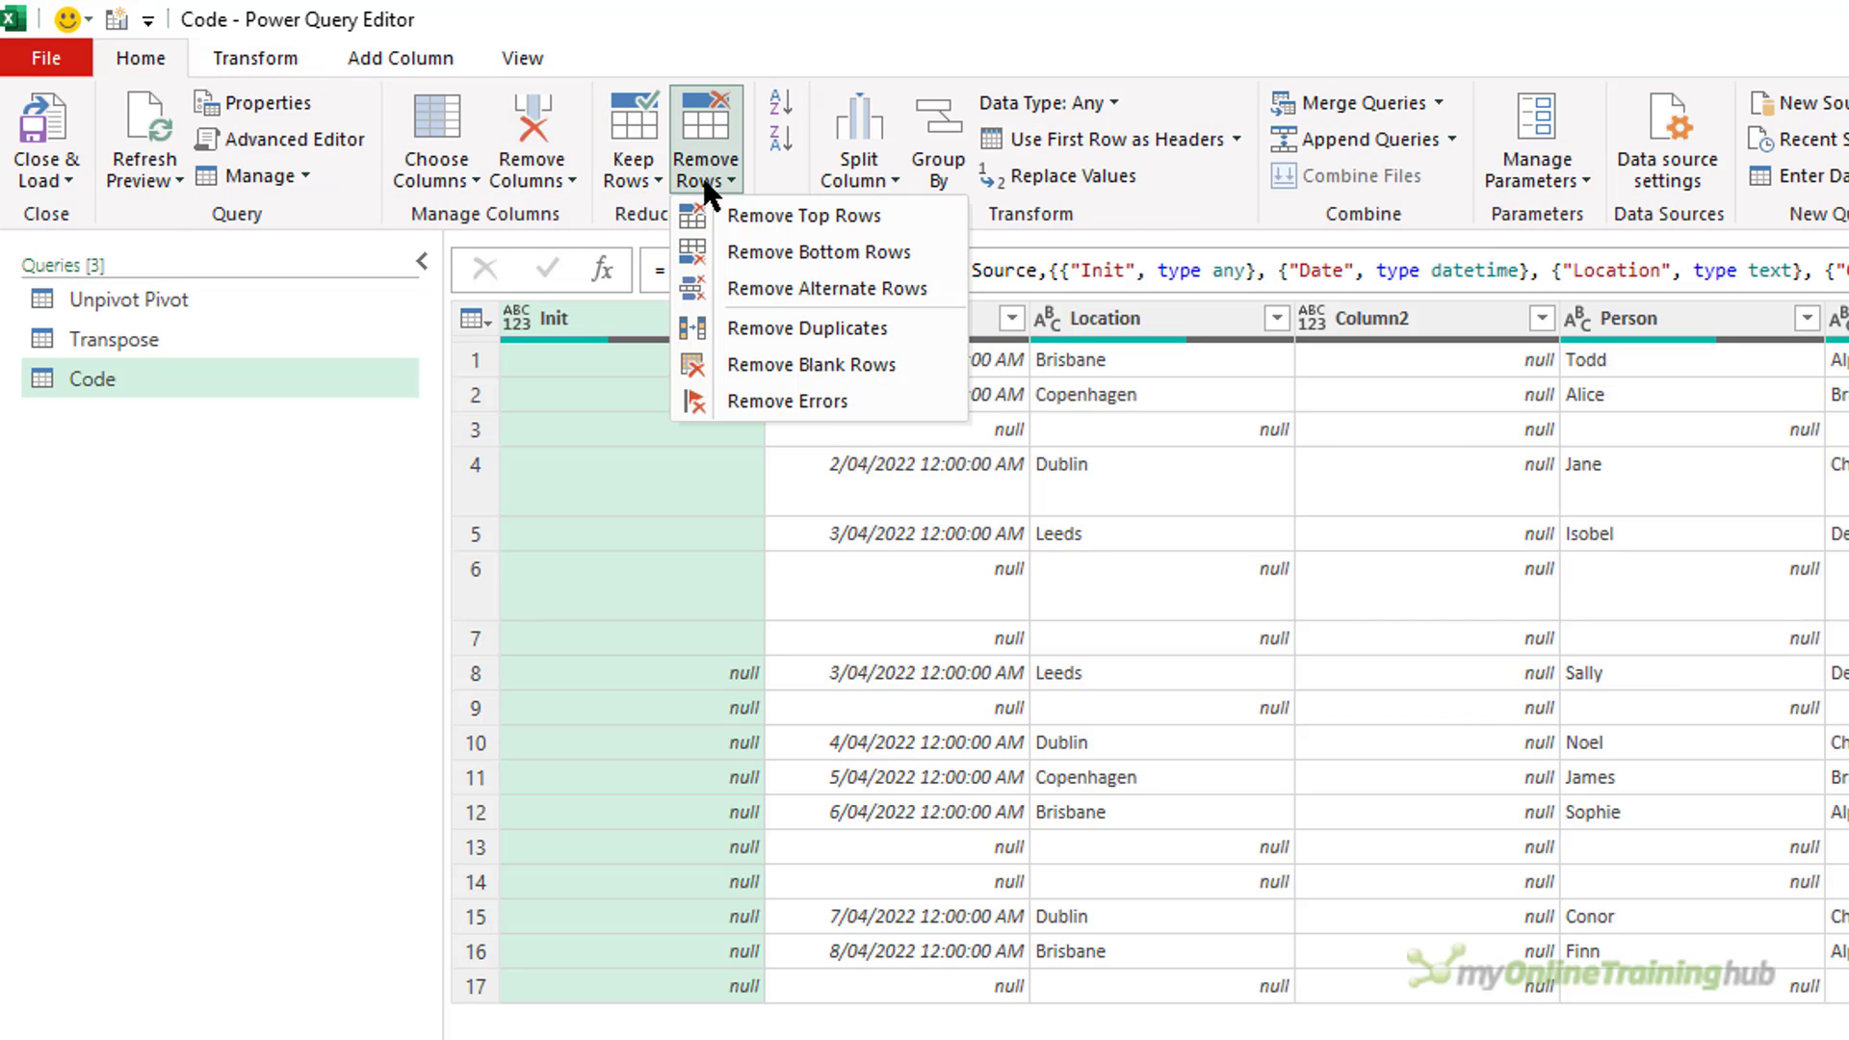
left_click(872, 364)
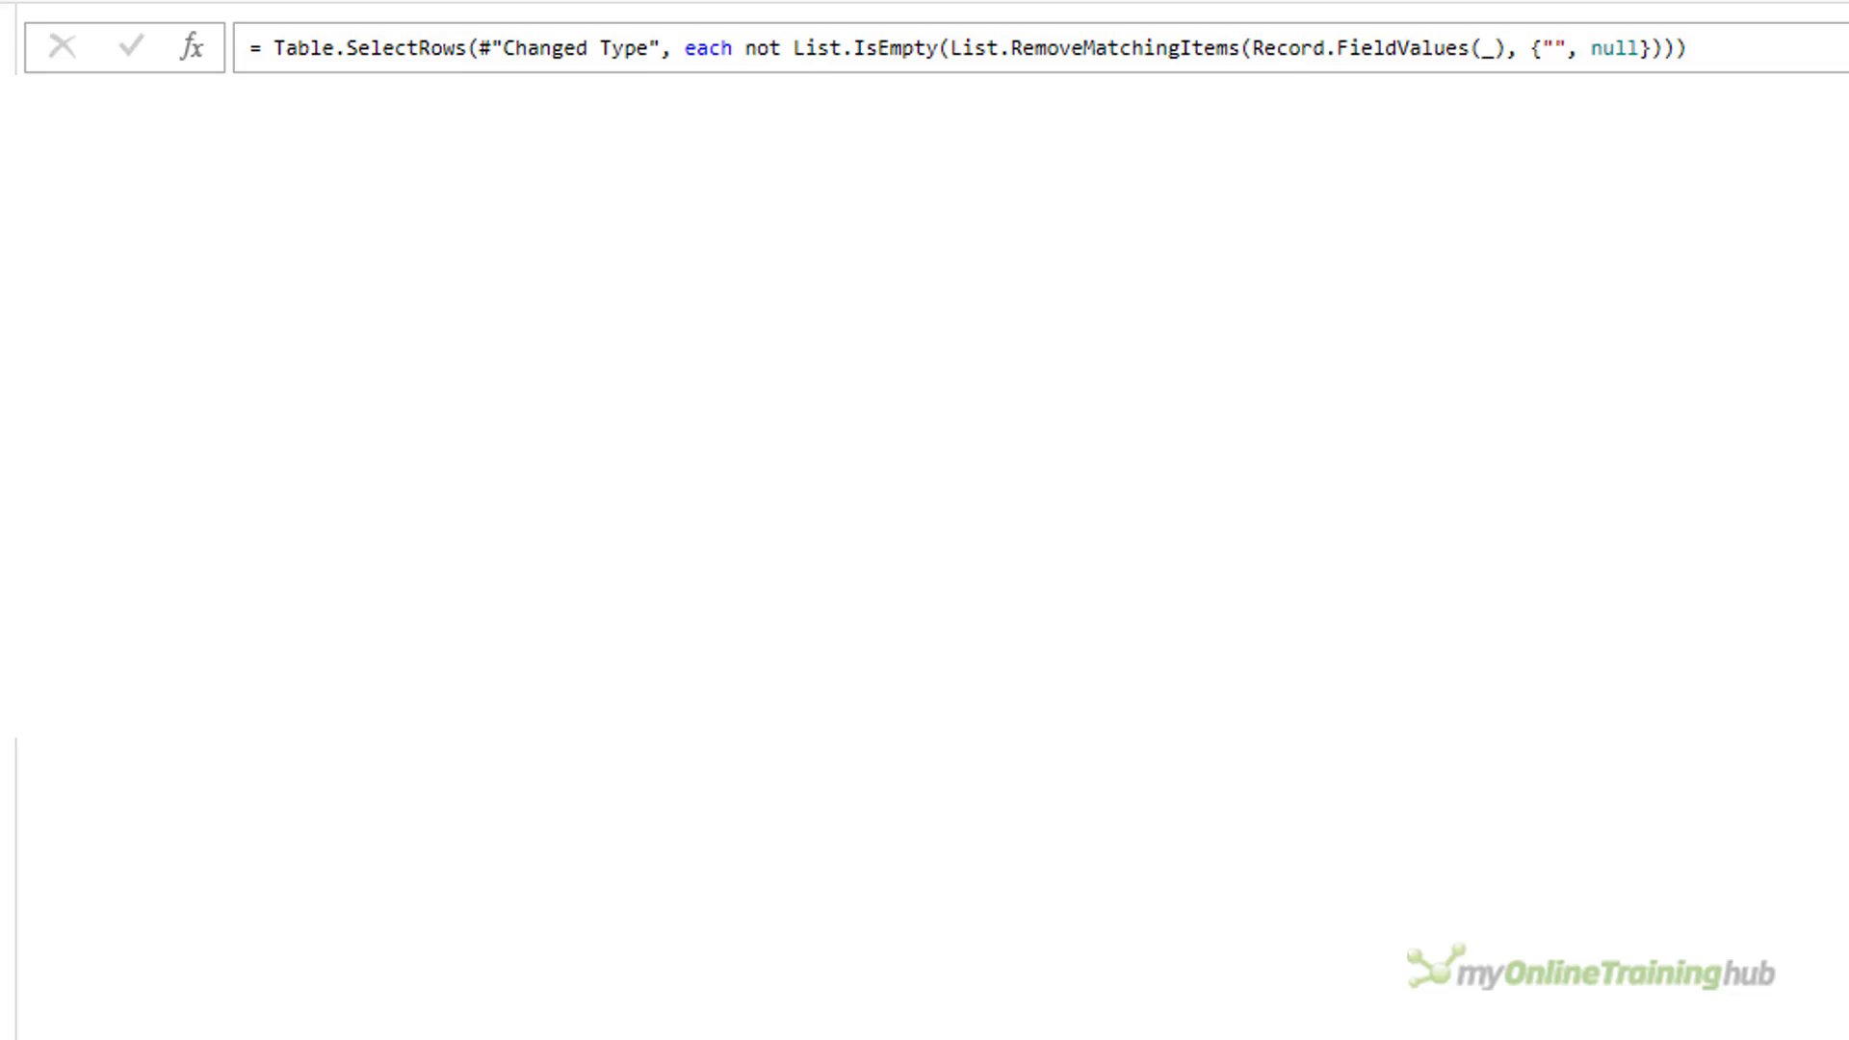
In the blank-row filter formula, wrap the List.RemoveMatchingItems expression inside List.IsEmpty in a List.Transform function.
double_click(953, 50)
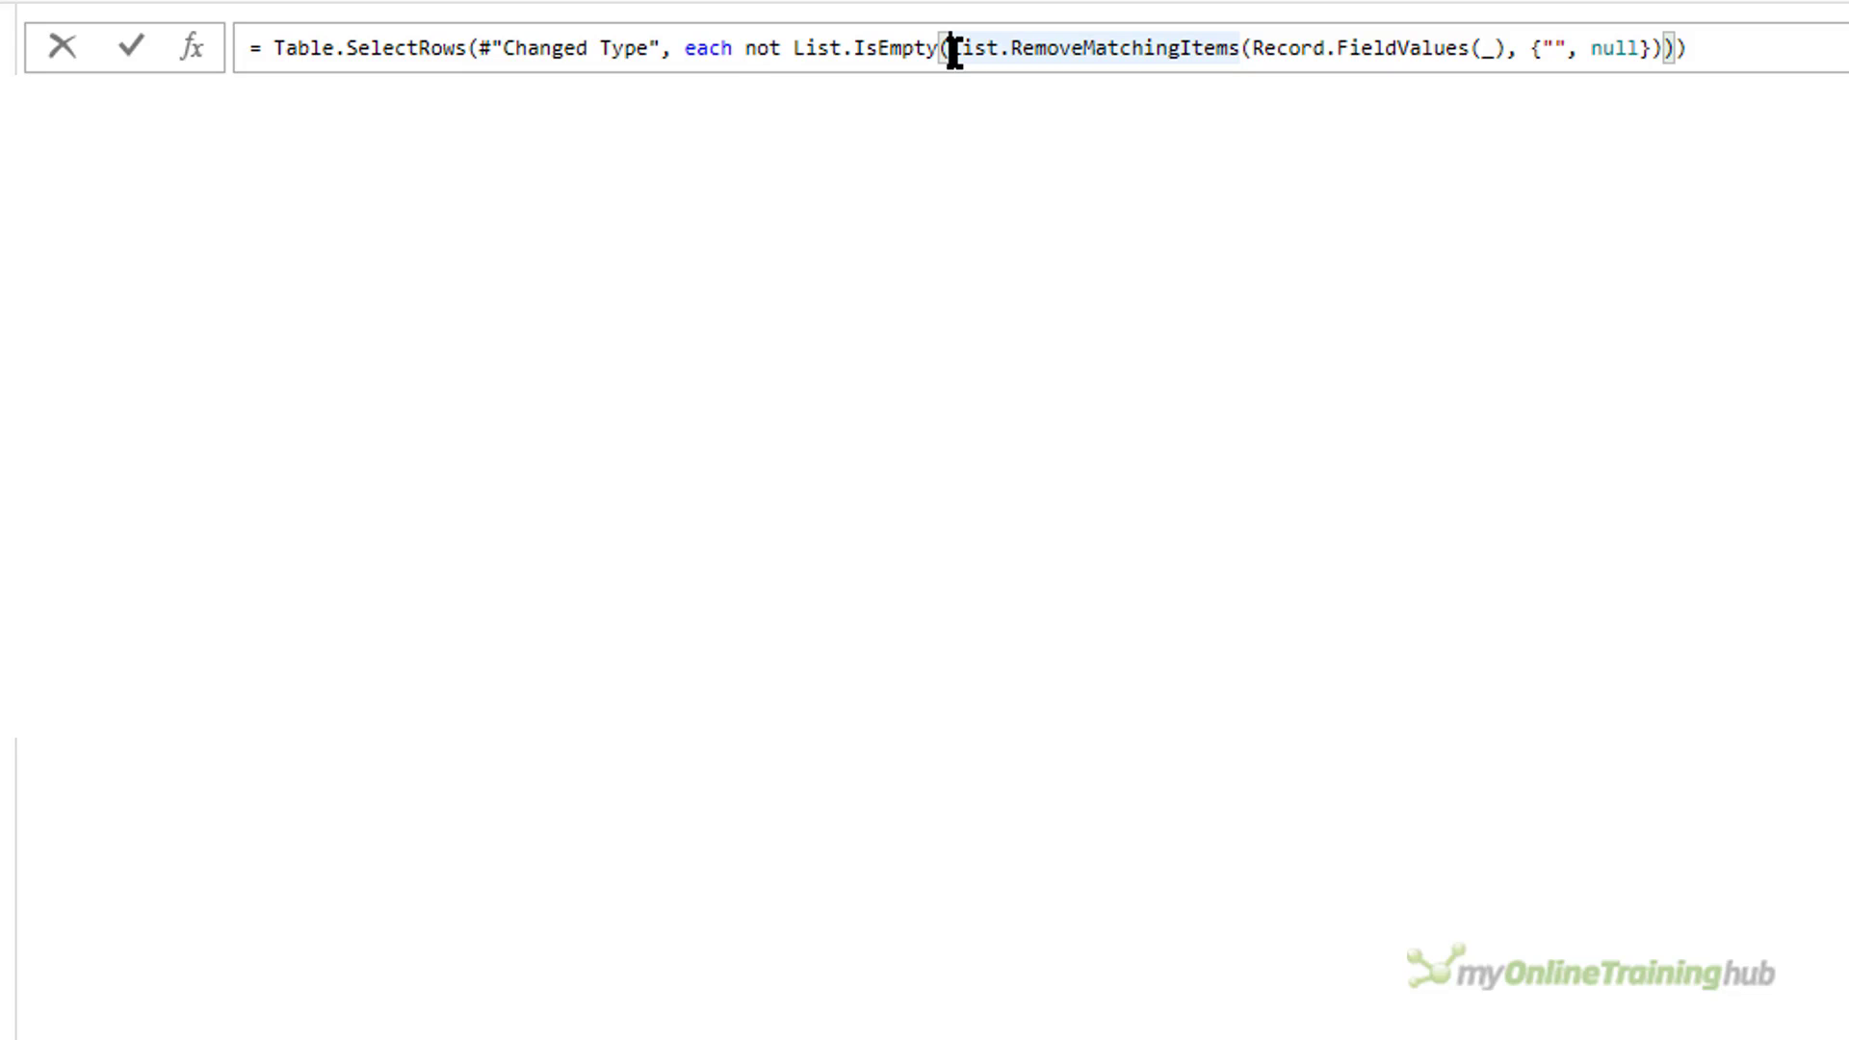
left_click(954, 53)
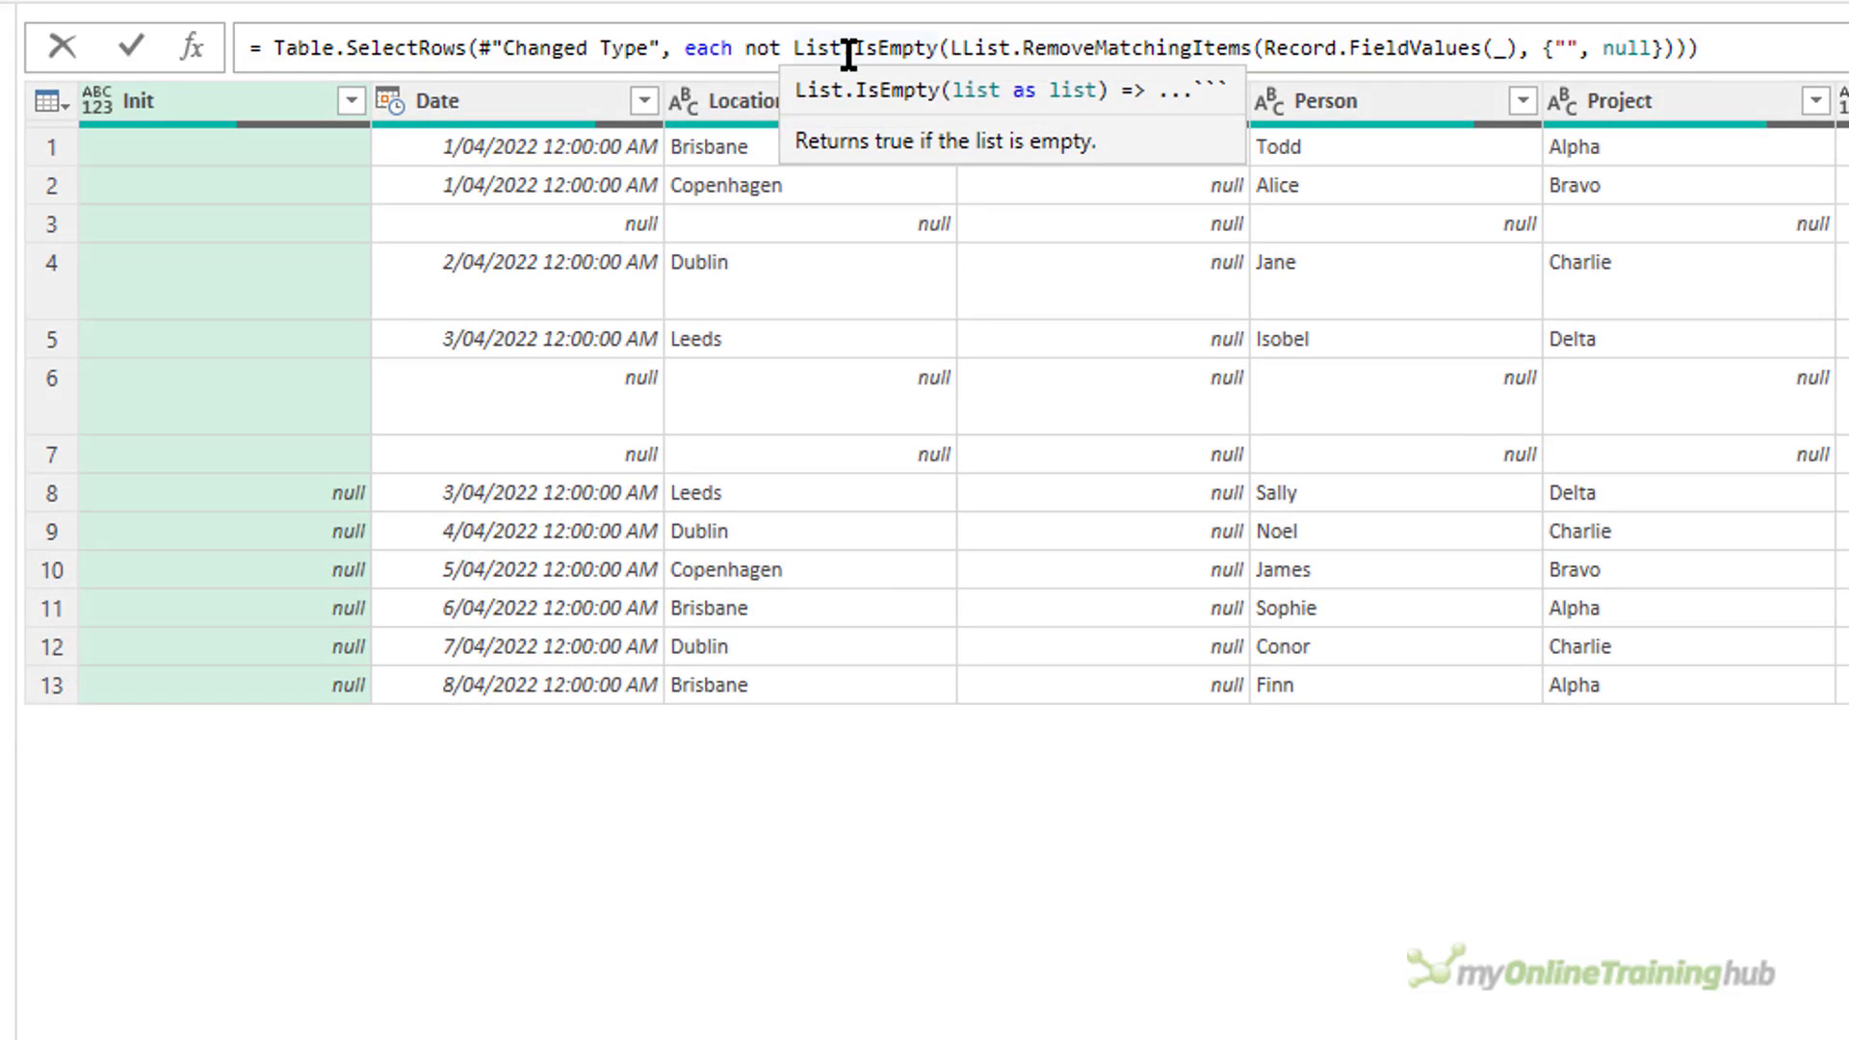
type("List.Transfor")
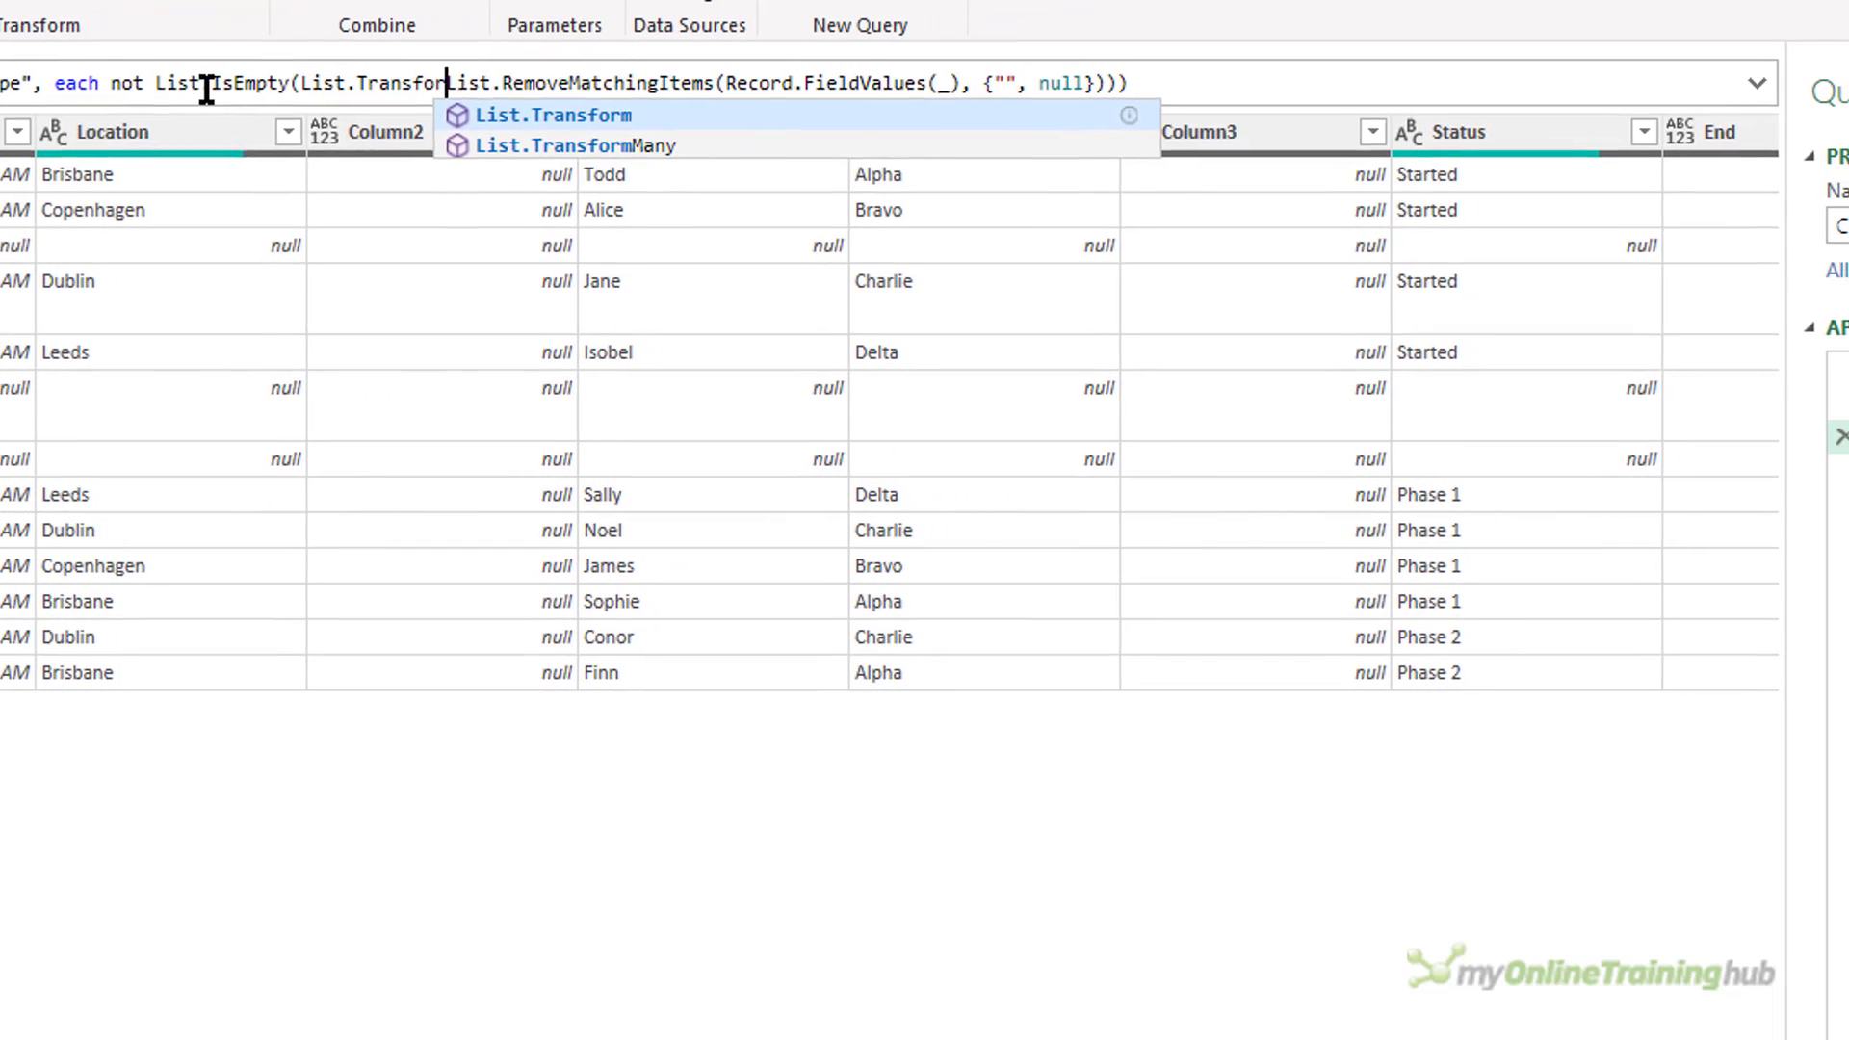
type("m(")
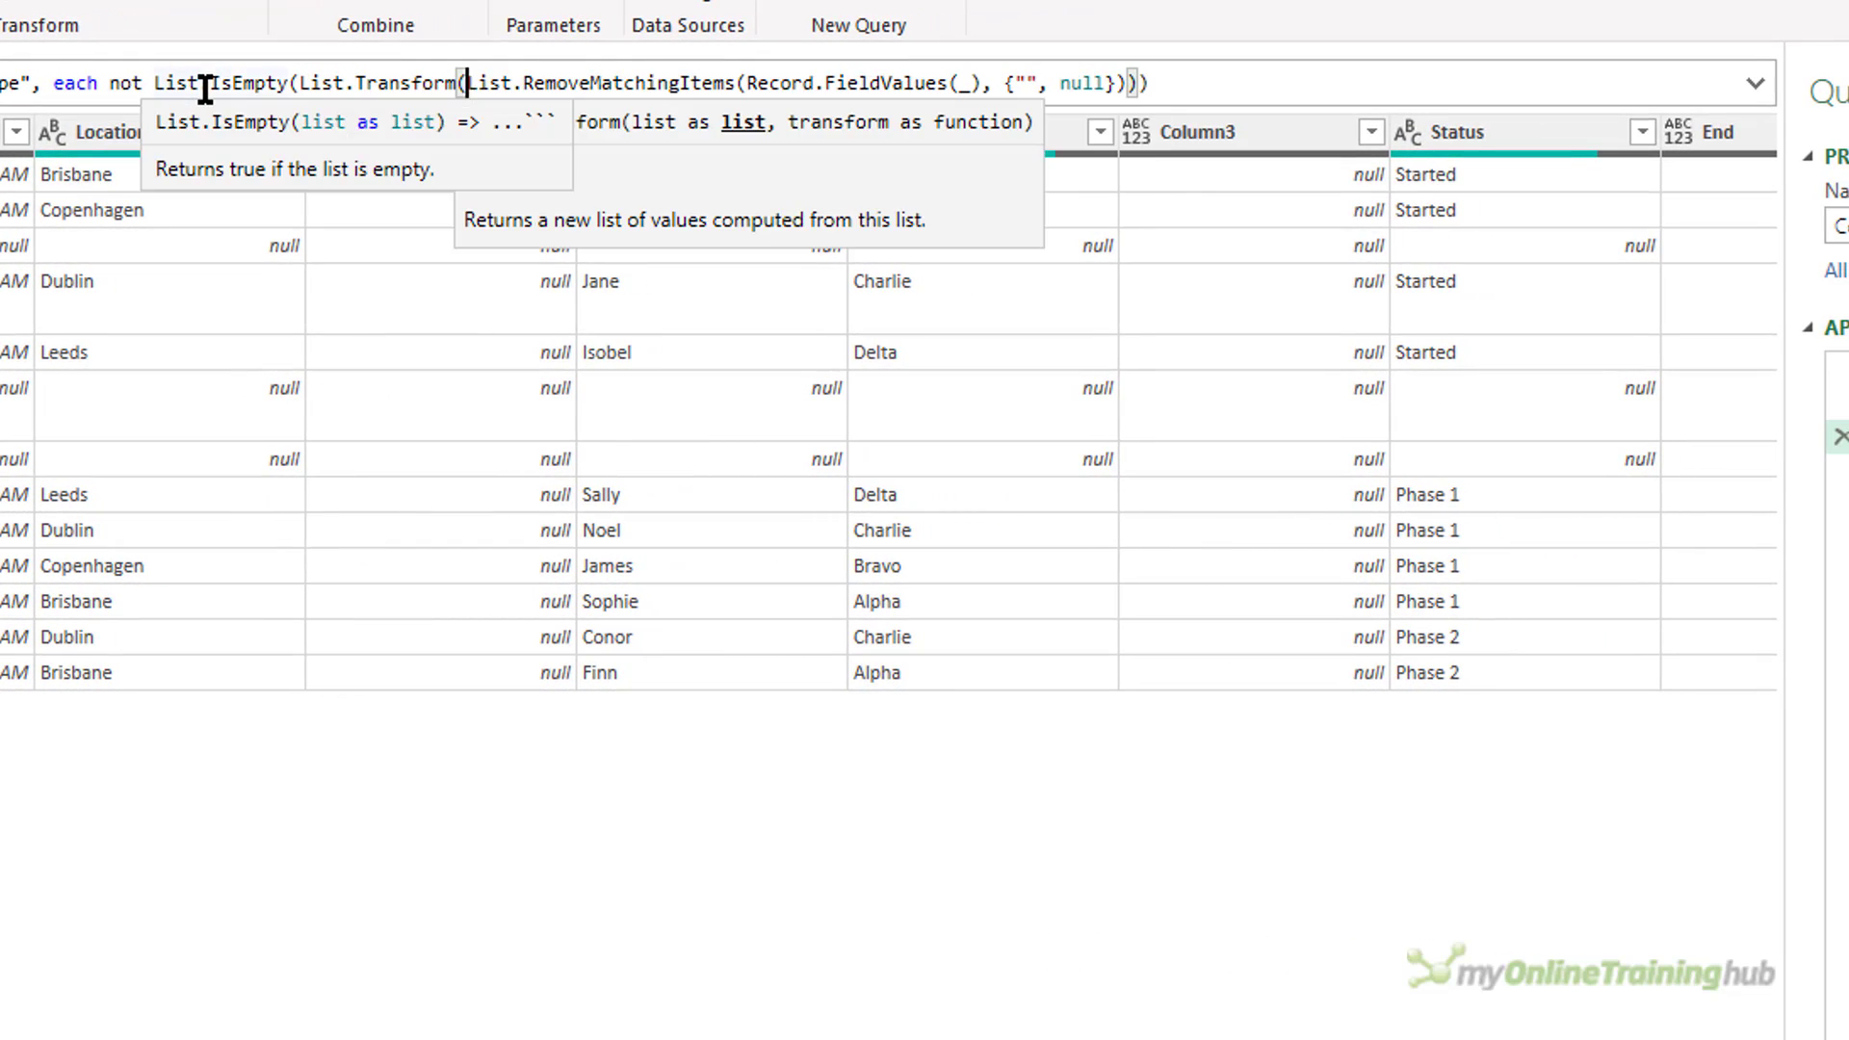
key("shift+Right")
key("shift+Right")
key("shift+Right")
key("shift+Right")
key("shift+Right")
key("shift+Right")
key("shift+Right")
key("shift+Right")
key("shift+Right")
key("shift+Right")
key("shift+Right")
key("shift+Right")
key("shift+Right")
key("shift+Right")
key("shift+Right")
key("shift+Right")
key("shift+Right")
key("shift+Right")
key("shift+Right")
key("shift+Right")
key("Right")
key("Right")
key("Right")
key("Right")
key("Right")
key("Right")
key("Right")
key("Right")
key("Right")
key("Right")
key("Right")
key("Right")
key("Right")
key("Right")
key("Right")
key("Right")
key("Right")
key("Right")
key("Right")
key("Right")
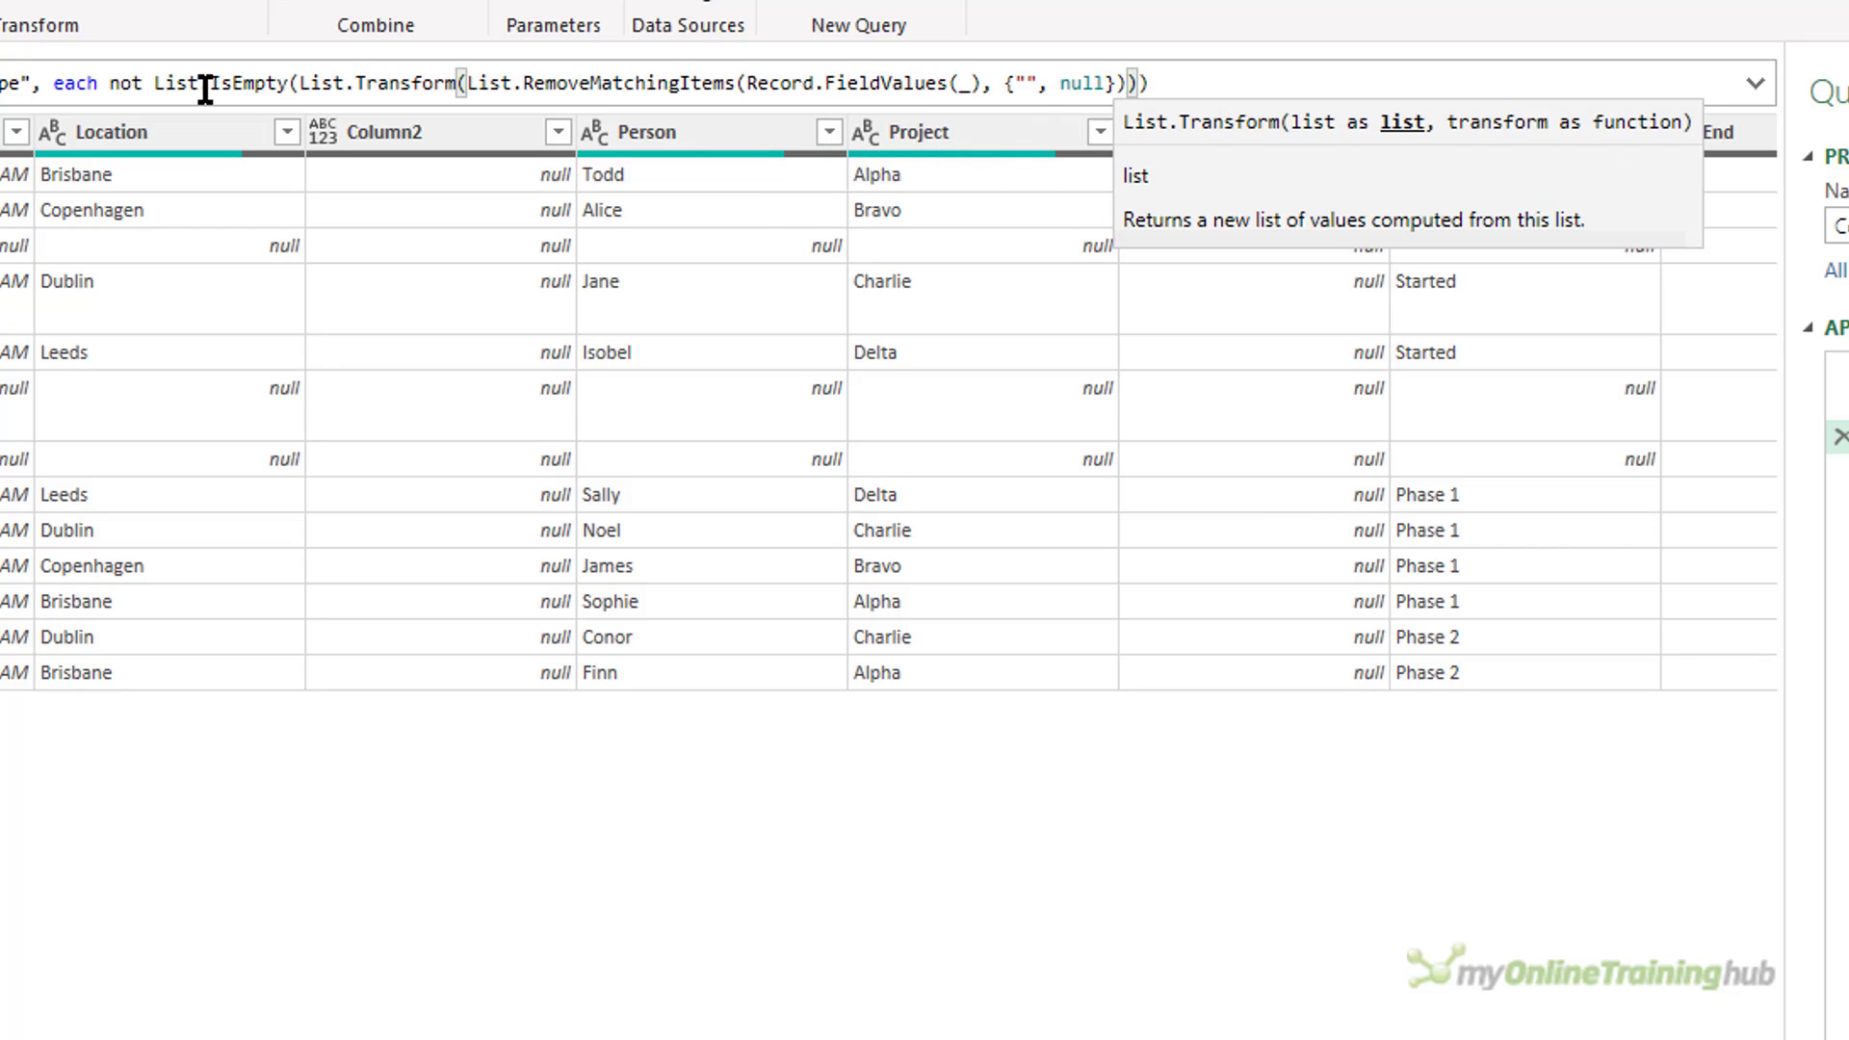
type(")")
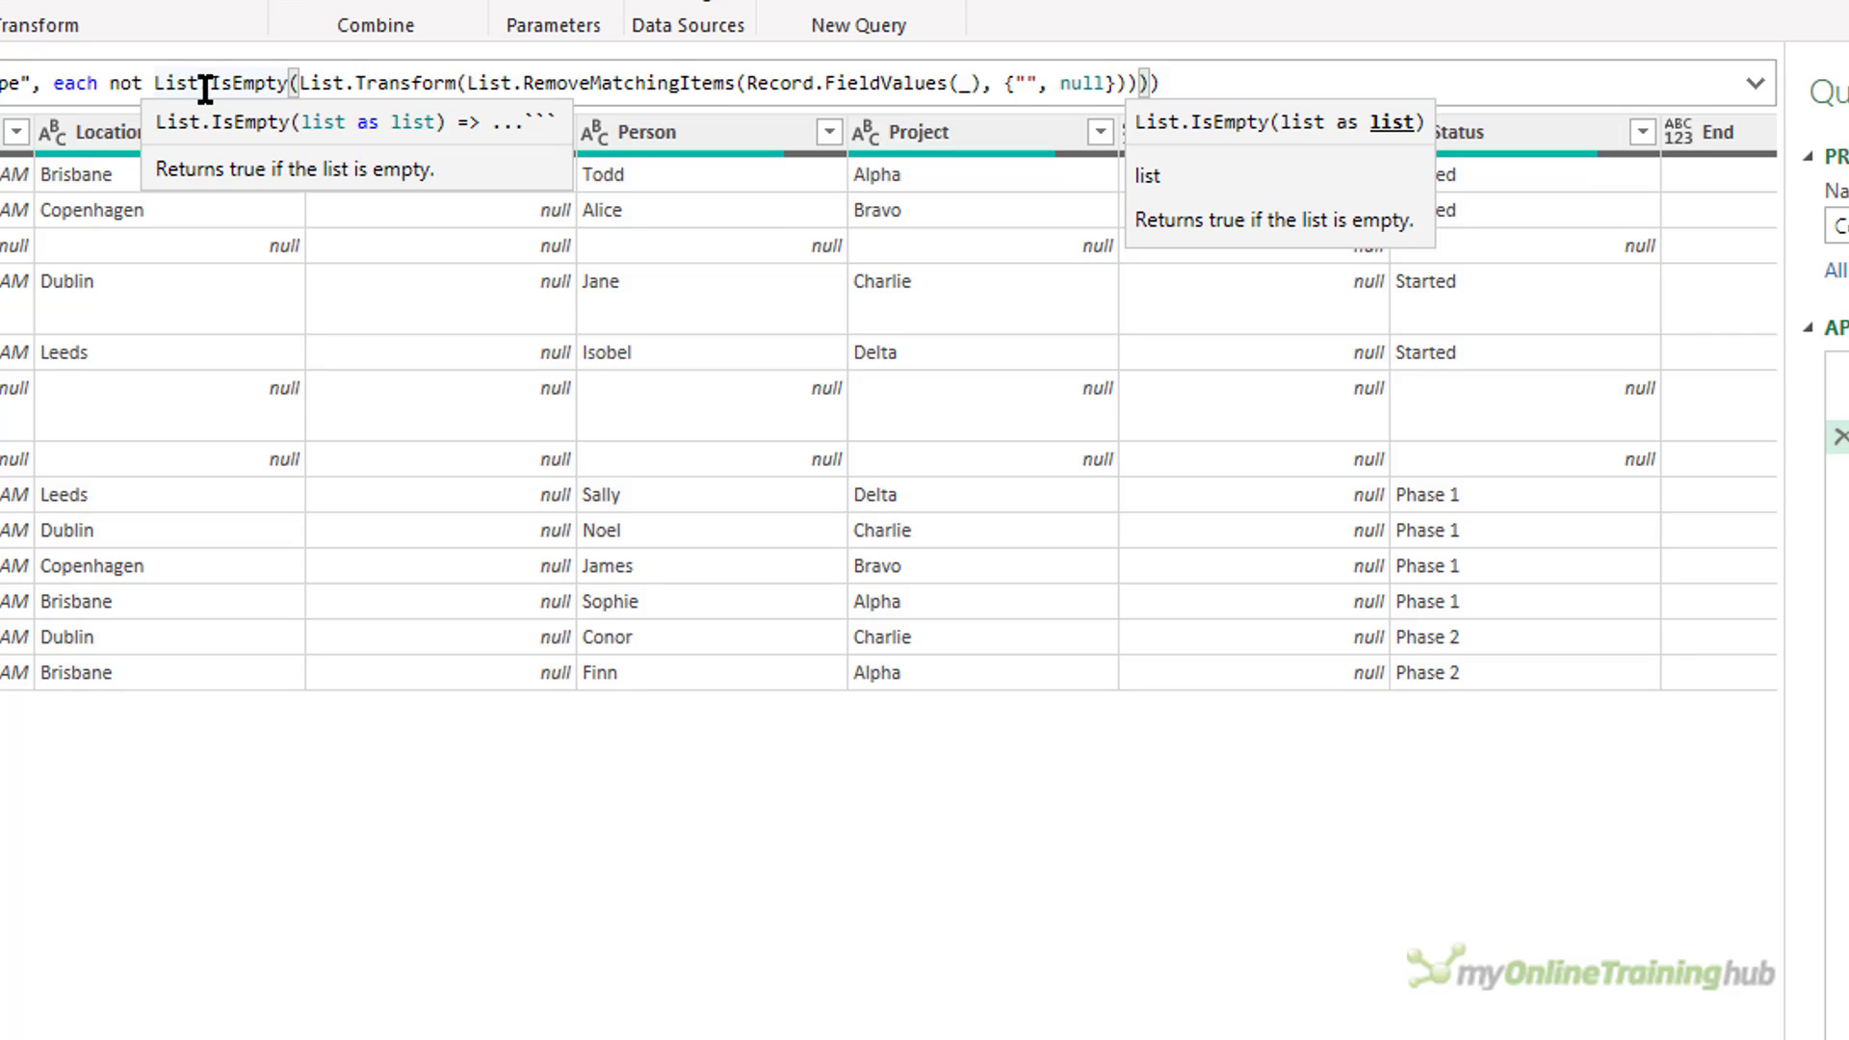
Add each Text.Clean(Text.Trim(_)) as the transform argument of List.Transform.
key("Left")
type(", ")
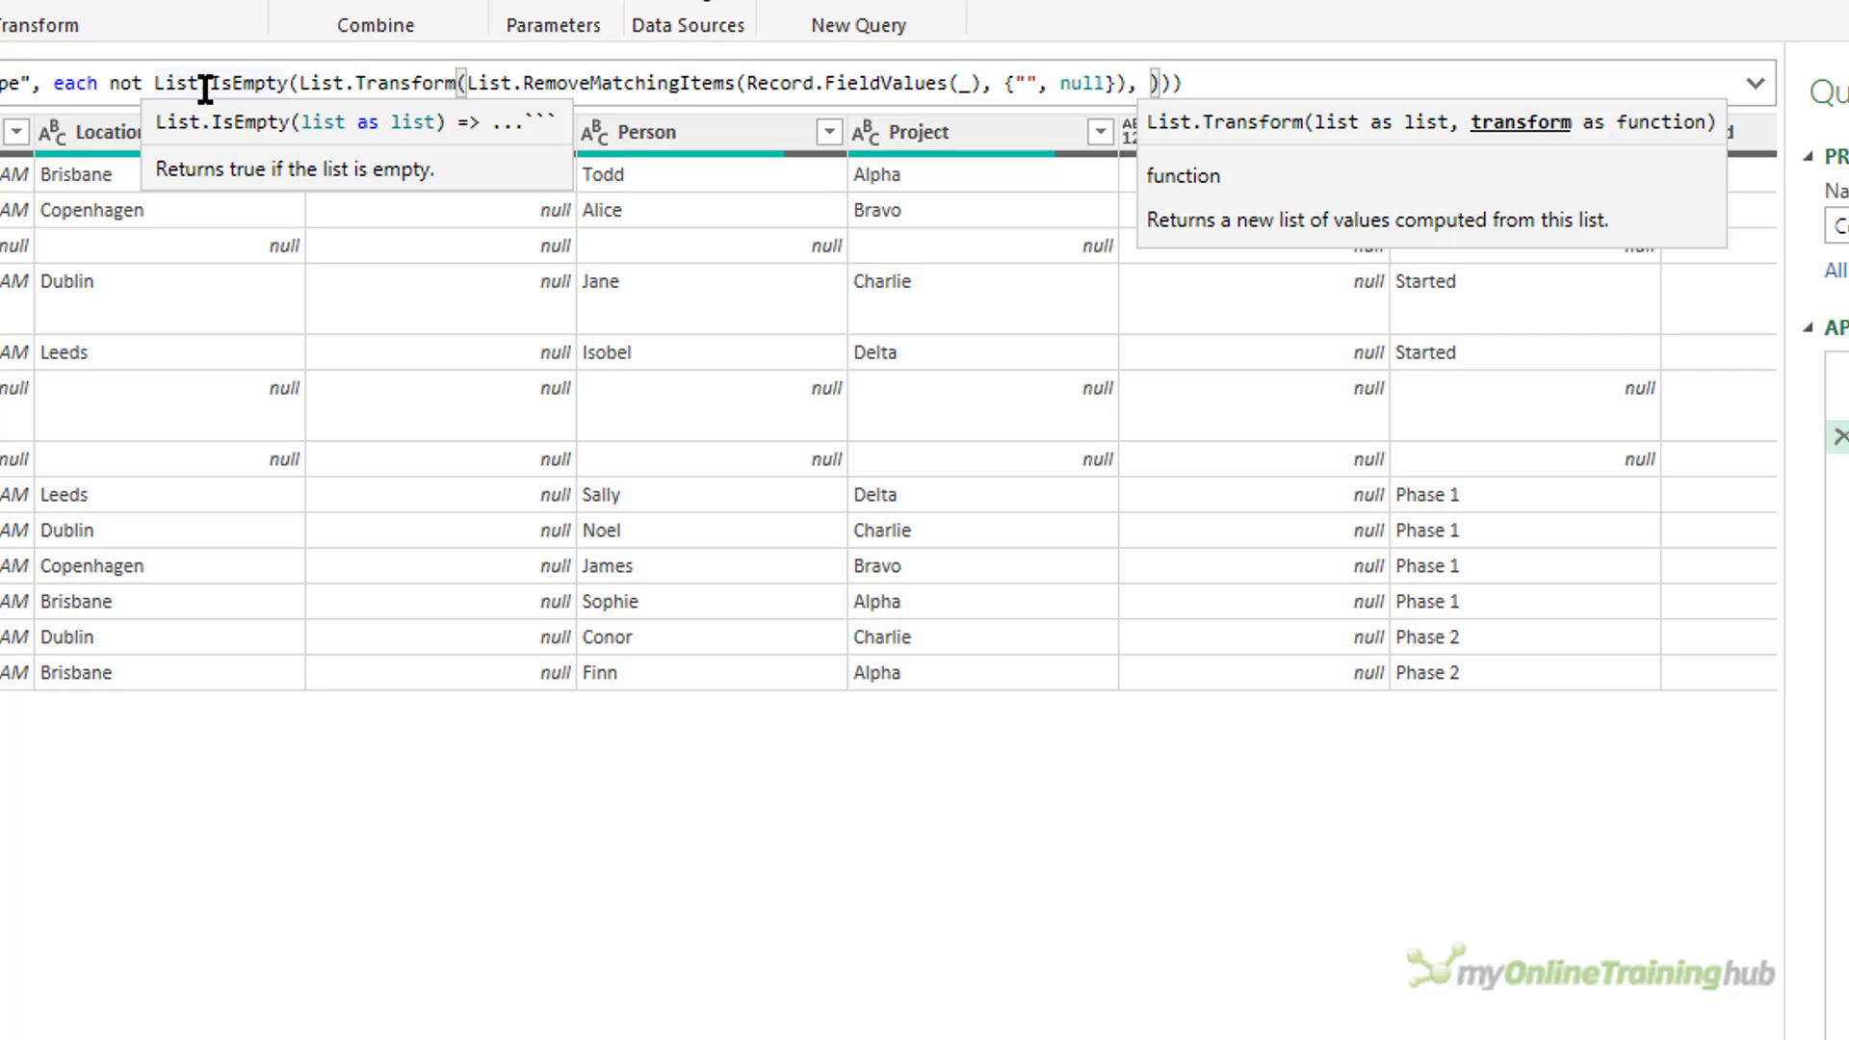
type("each Text")
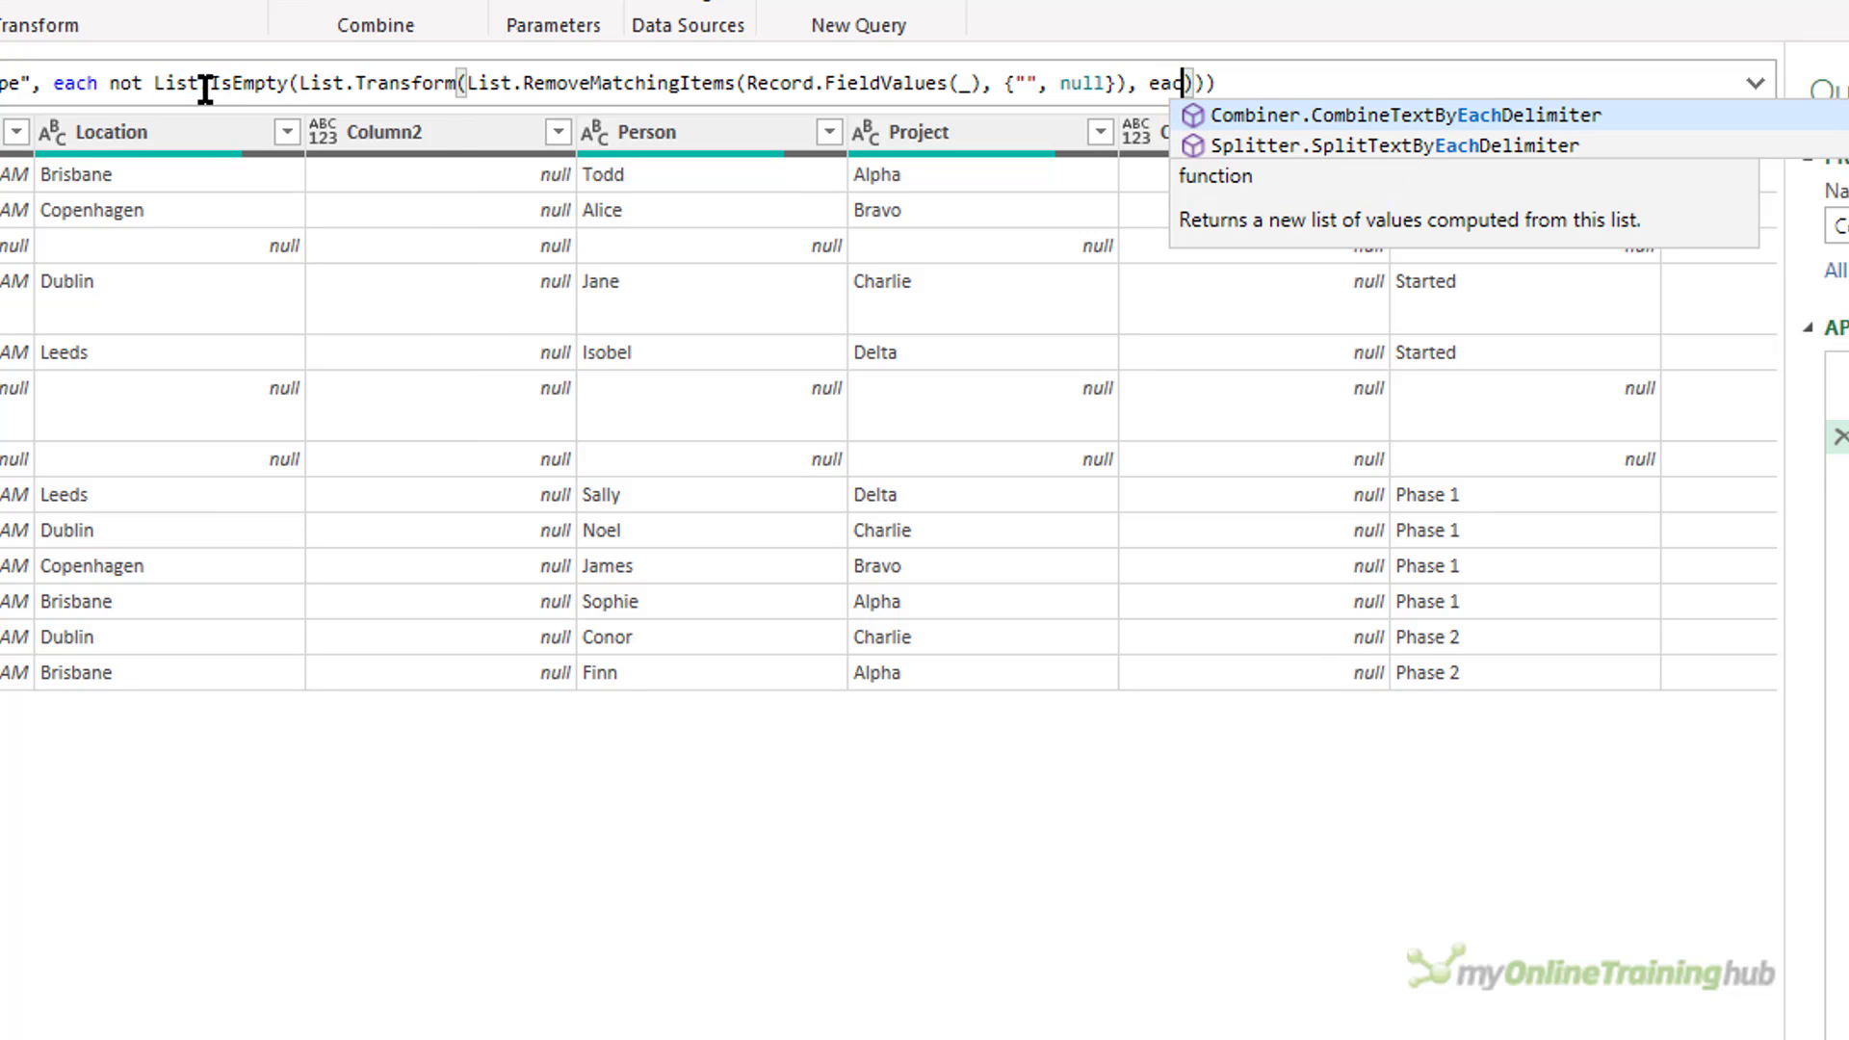
type(".Clean")
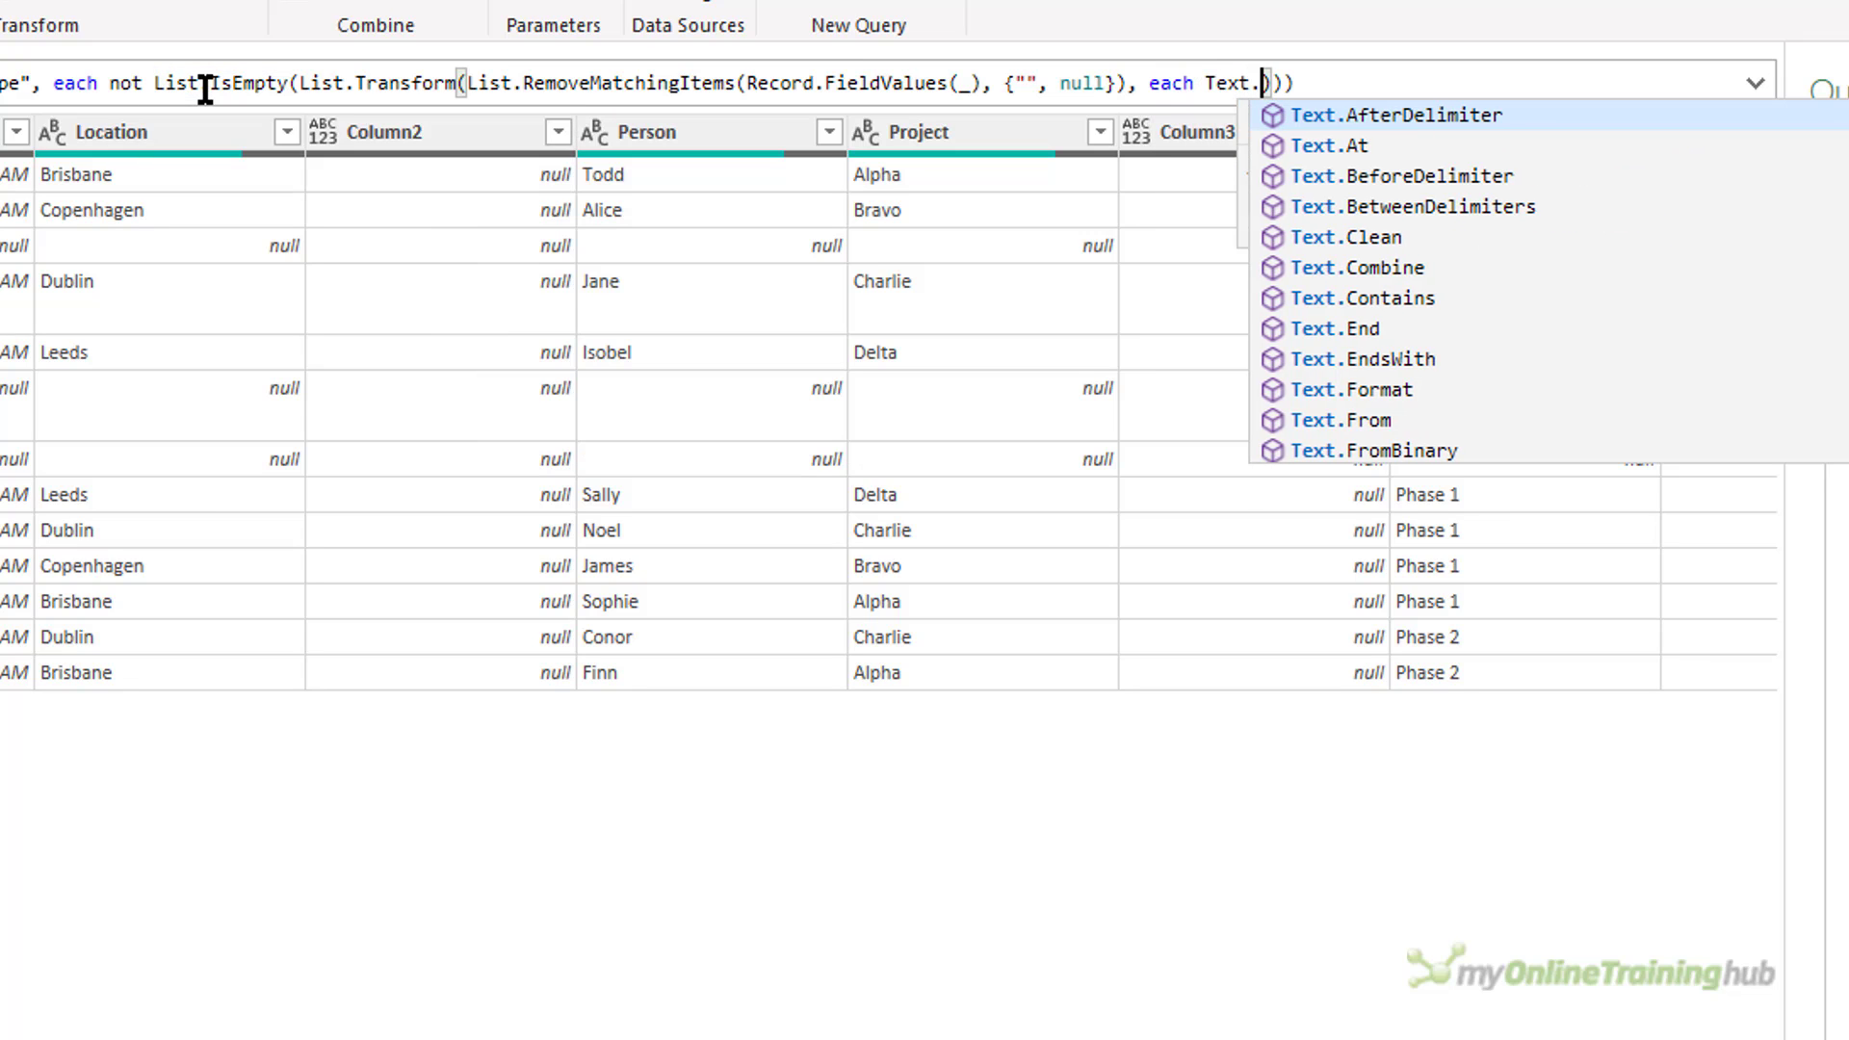
type("(Text.Trim(")
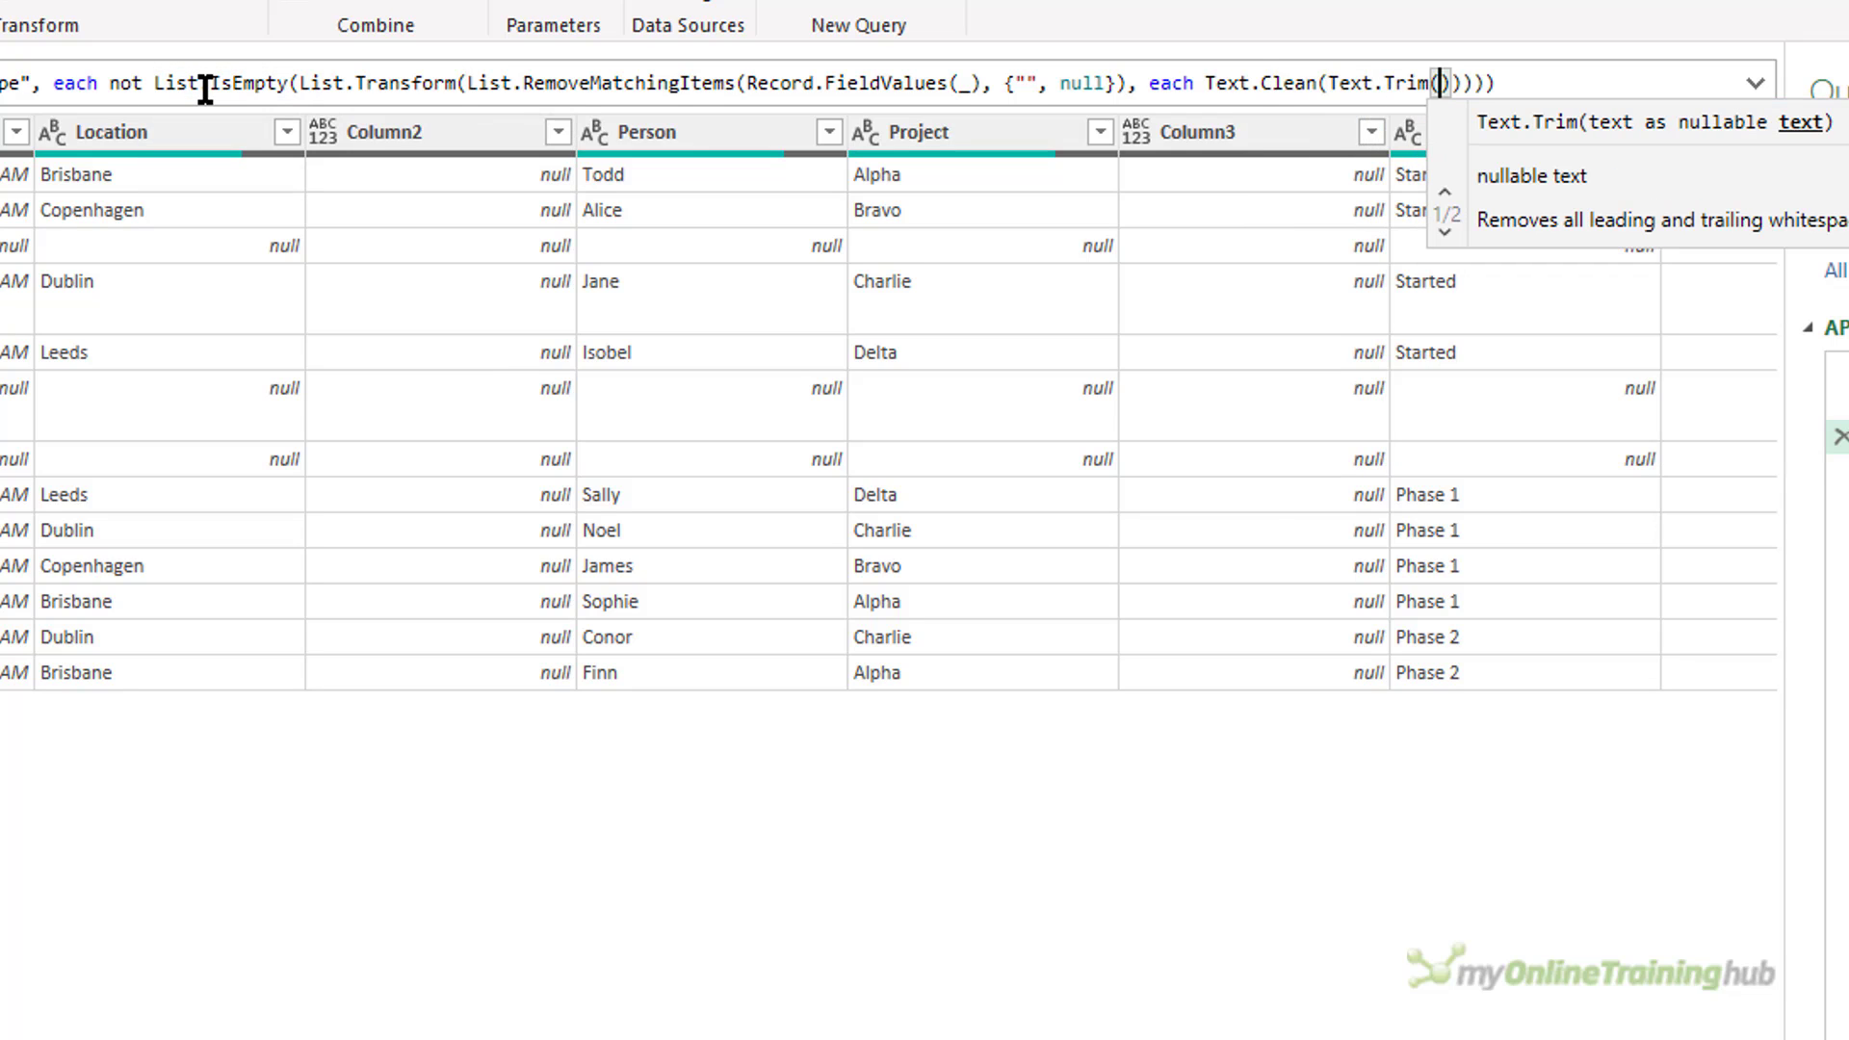
type("_")
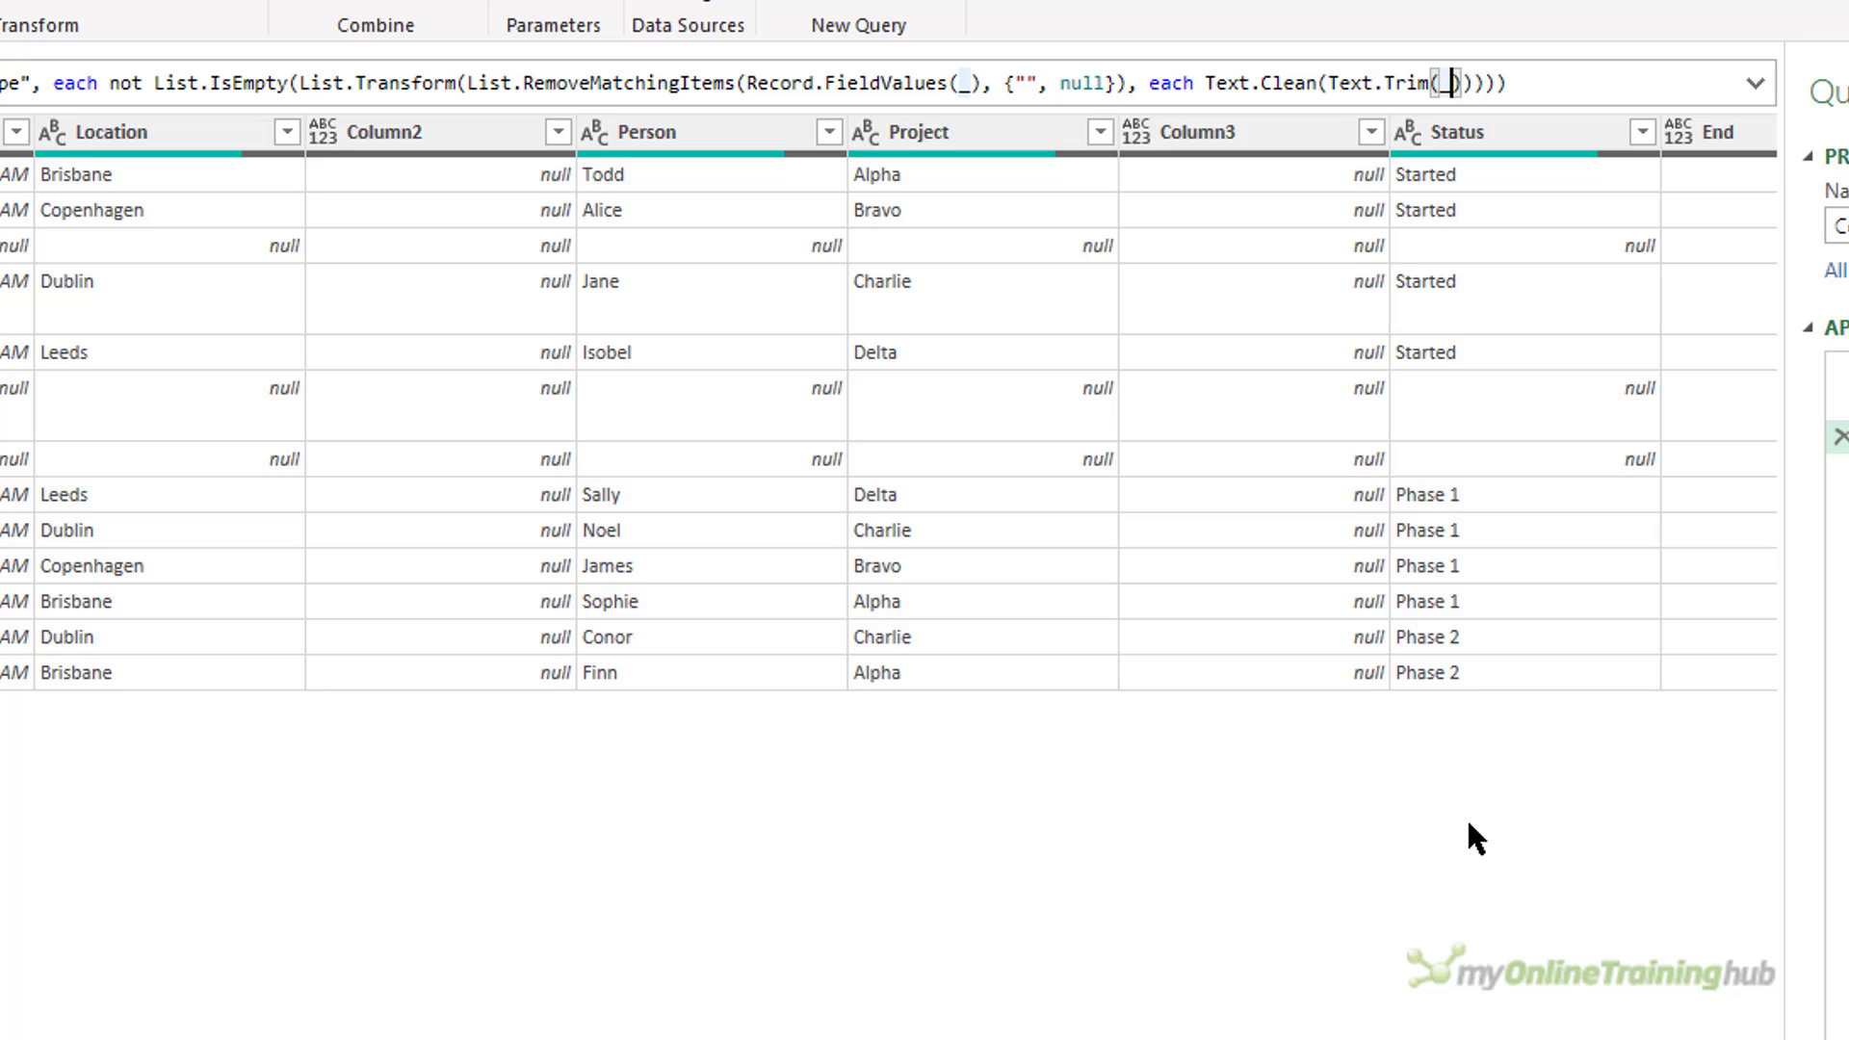
Insert try before Text.Clean(Text.Trim(_)) in the List.Transform argument of the blank-row filter formula.
key("Left")
key("Left")
key("Left")
key("Left")
key("Left")
key("Left")
key("Left")
key("Left")
key("Left")
key("Left")
key("Left")
key("Left")
key("Left")
key("Left")
key("Left")
key("Left")
key("Left")
key("Left")
key("Left")
key("Left")
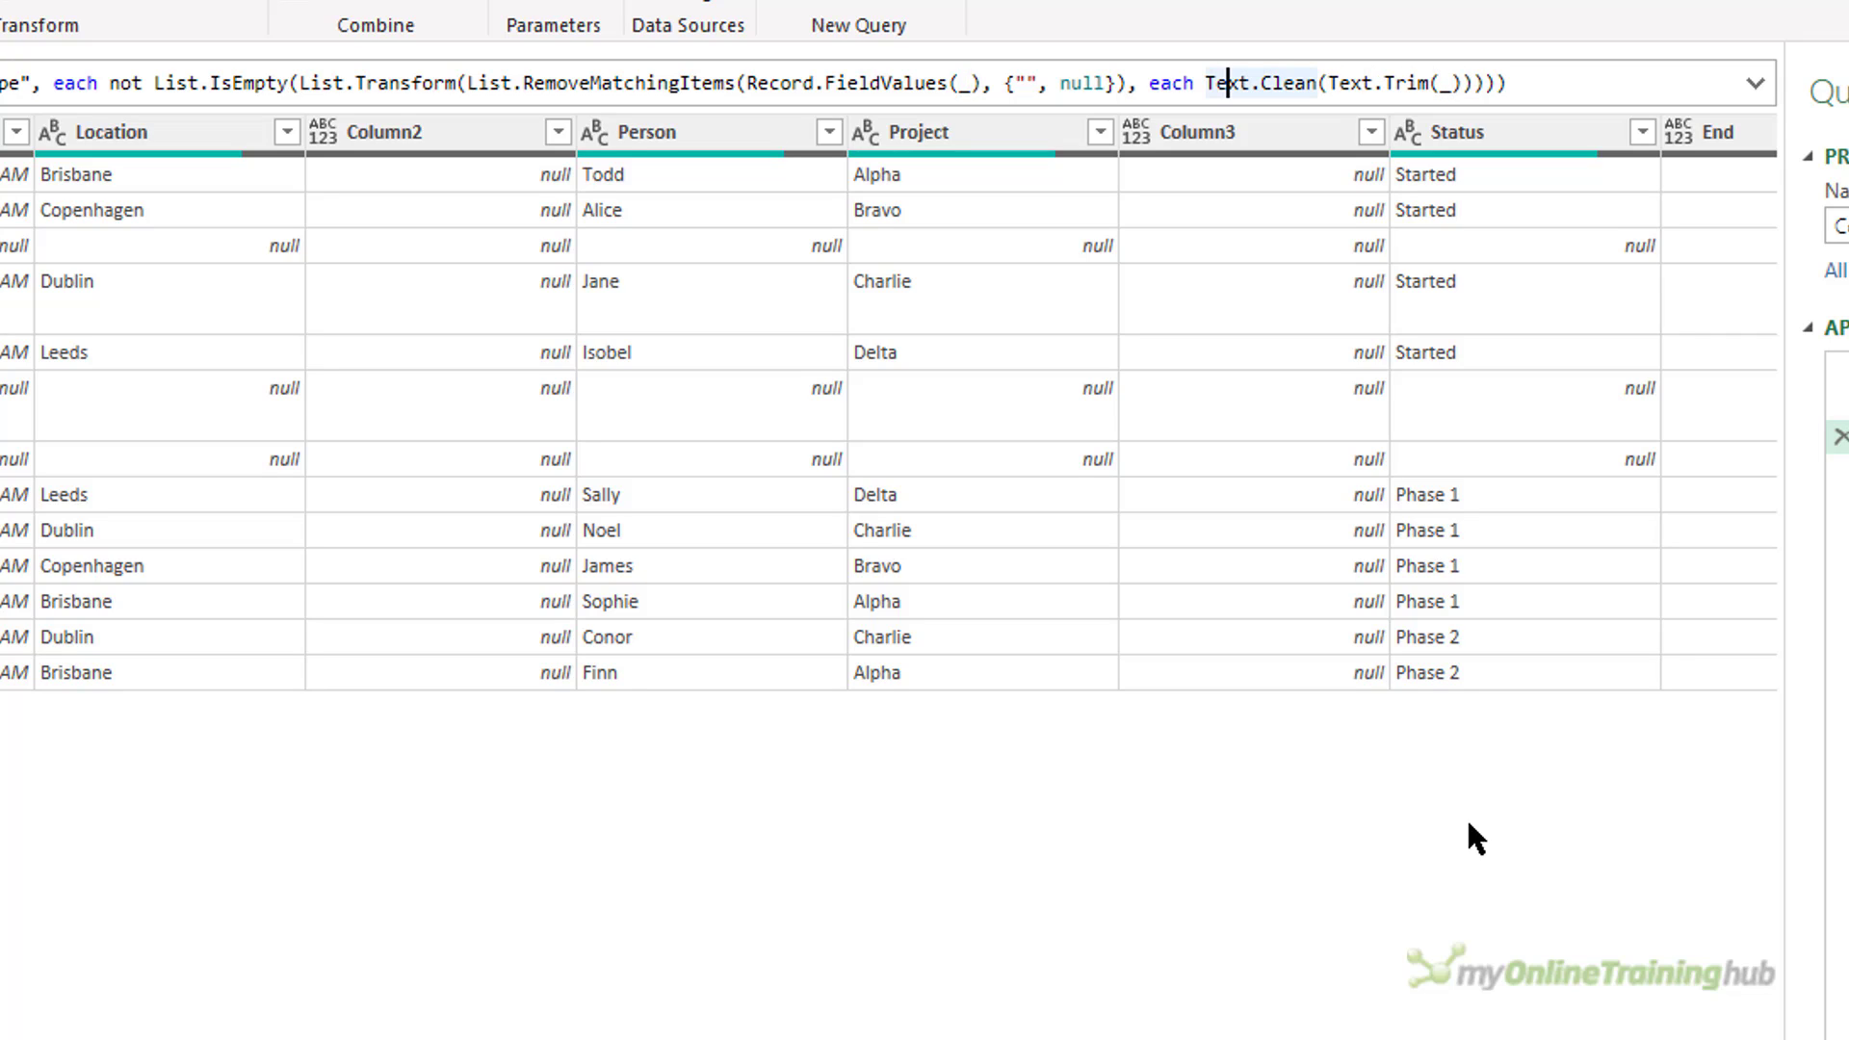
key("Left")
type("try")
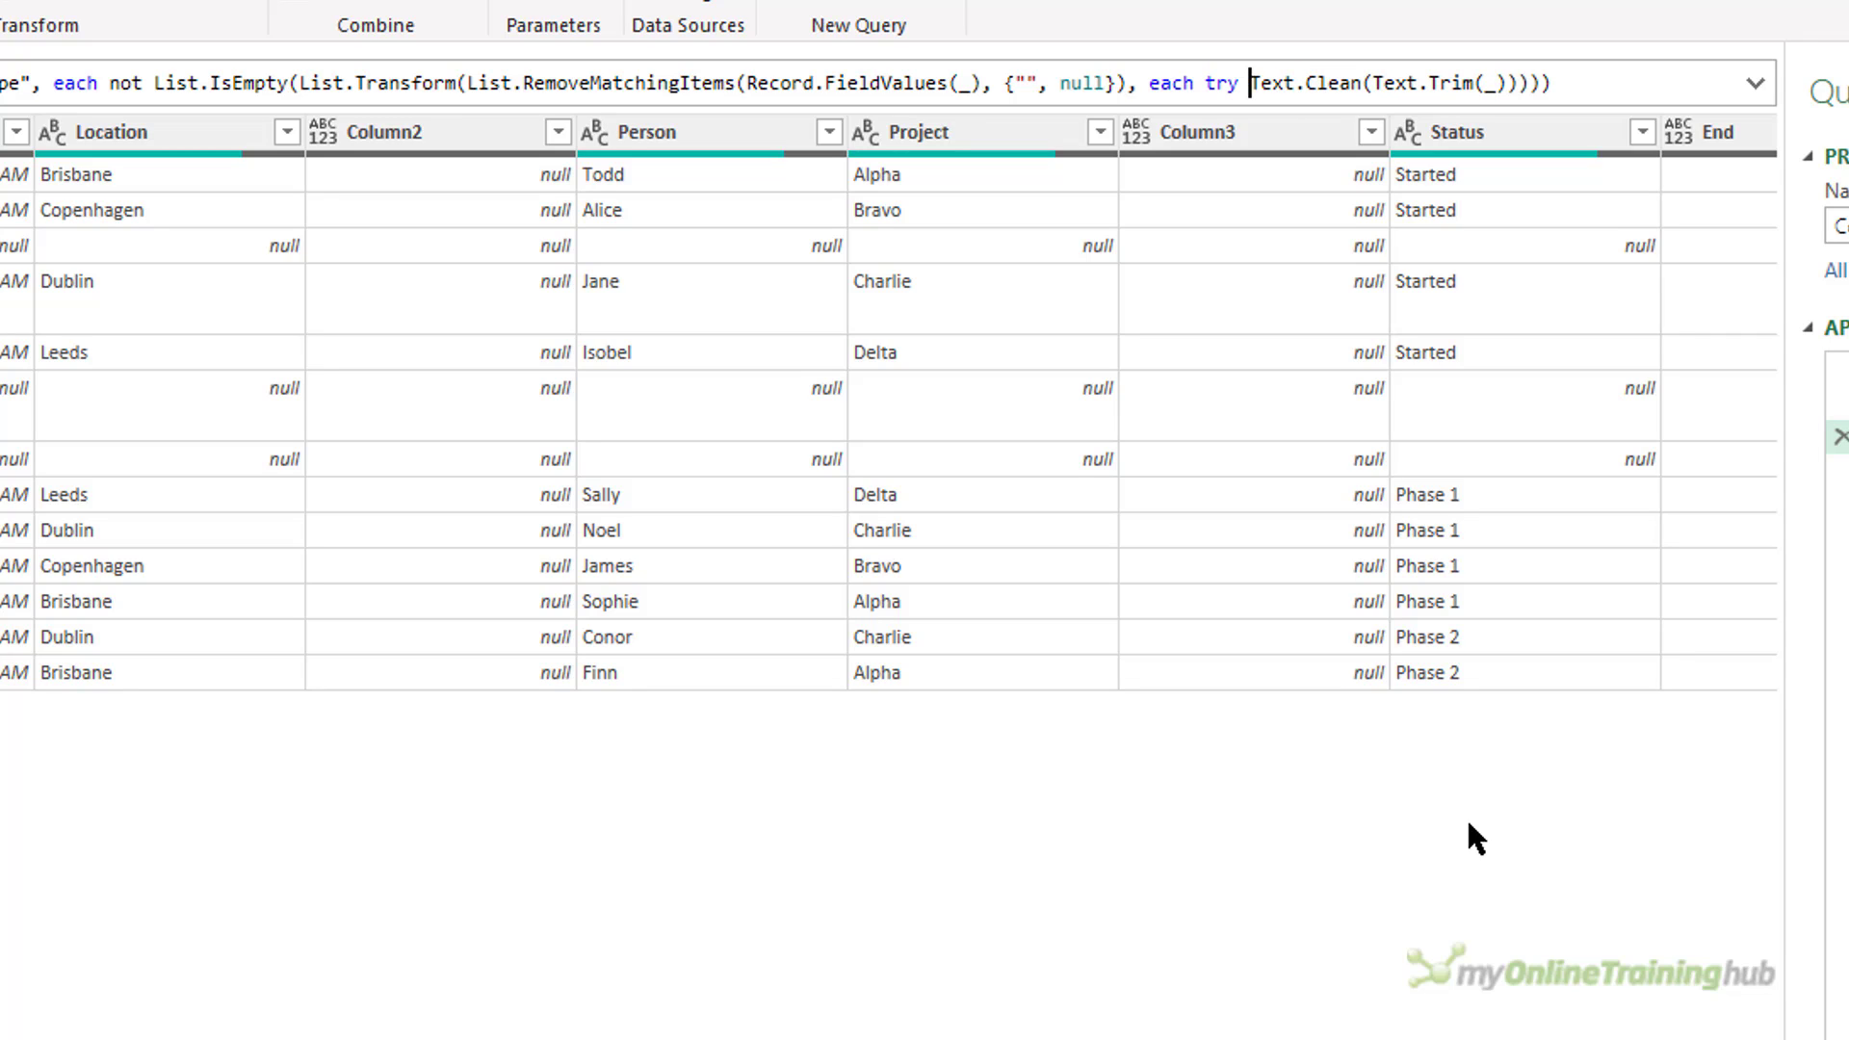
Add otherwise _ after Text.Clean(Text.Trim(_)) so that values causing errors are returned as they are.
key("shift+Right")
key("shift+Right")
key("shift+Right")
key("shift+Right")
key("Right")
key("Right")
key("Right")
key("Right")
key("Right")
key("Right")
key("Right")
key("Right")
key("Right")
key("Right")
key("Right")
key("Right")
key("Right")
key("Right")
key("Right")
key("Right")
key("Right")
key("Right")
key("Right")
key("Right")
type("othe")
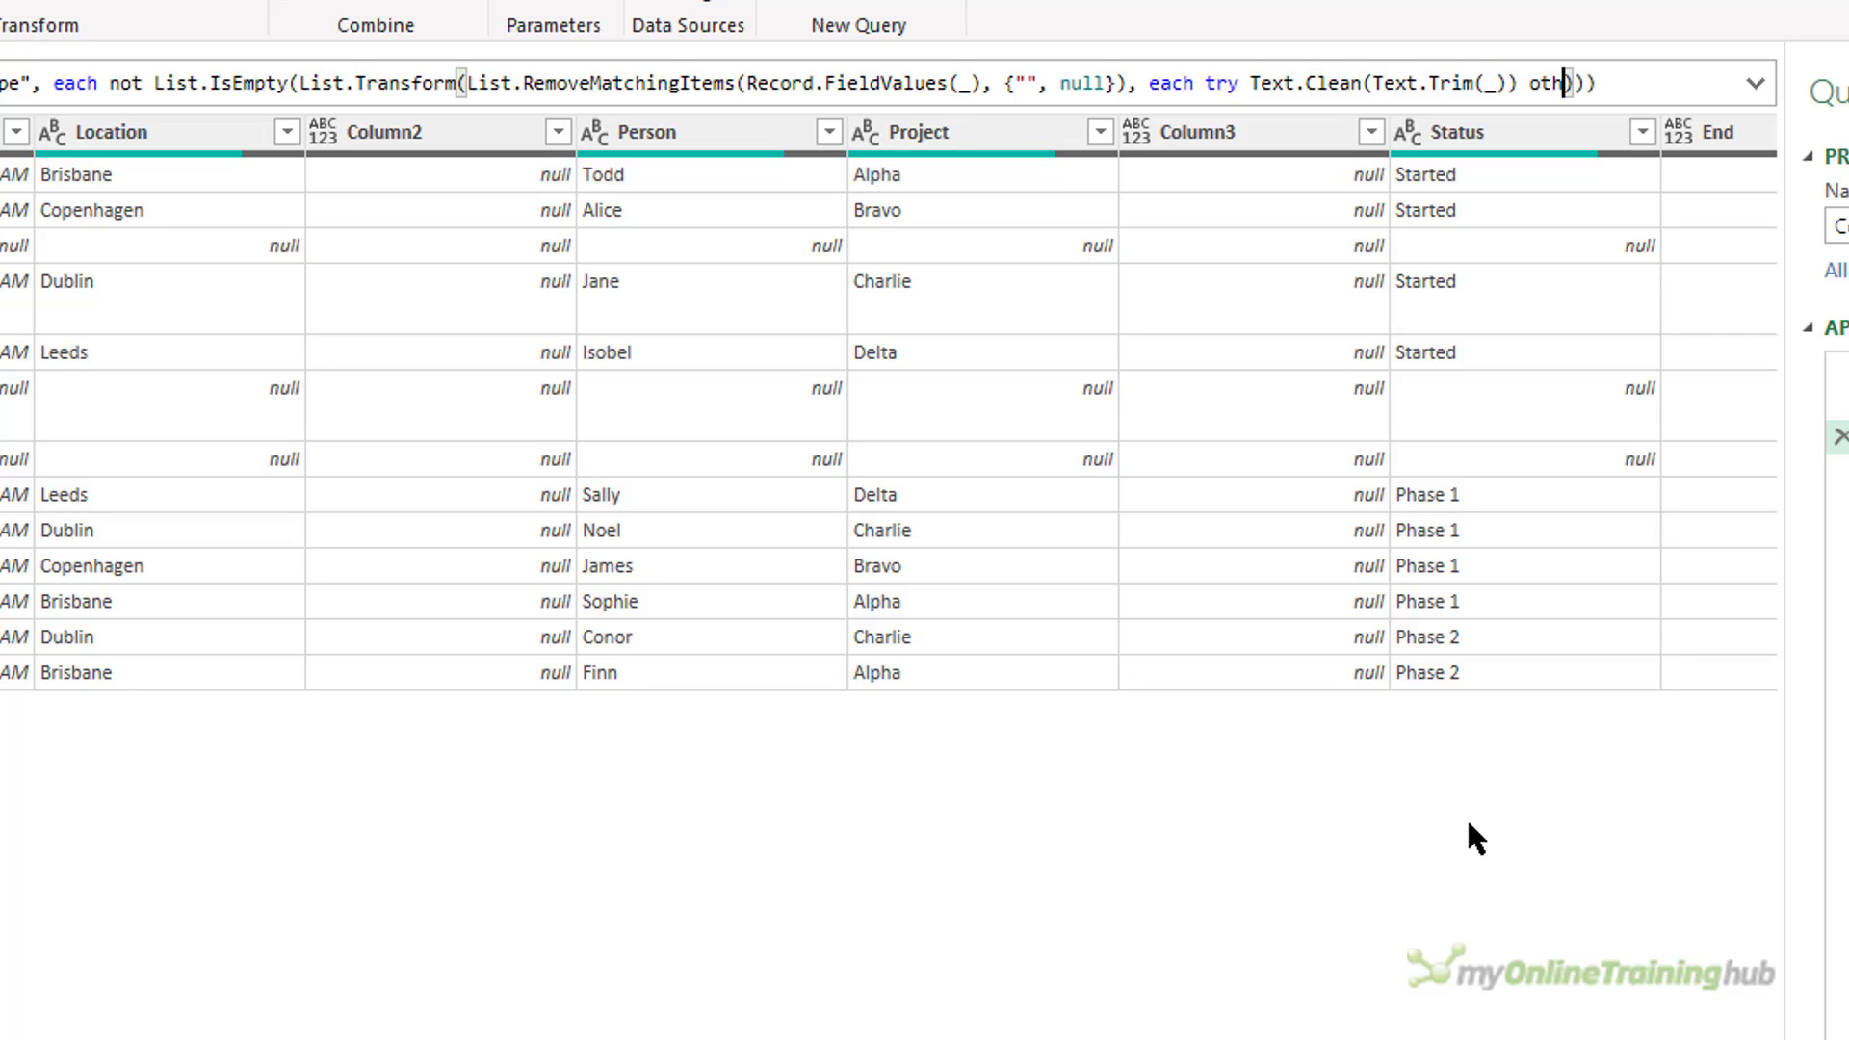
type("rwise _")
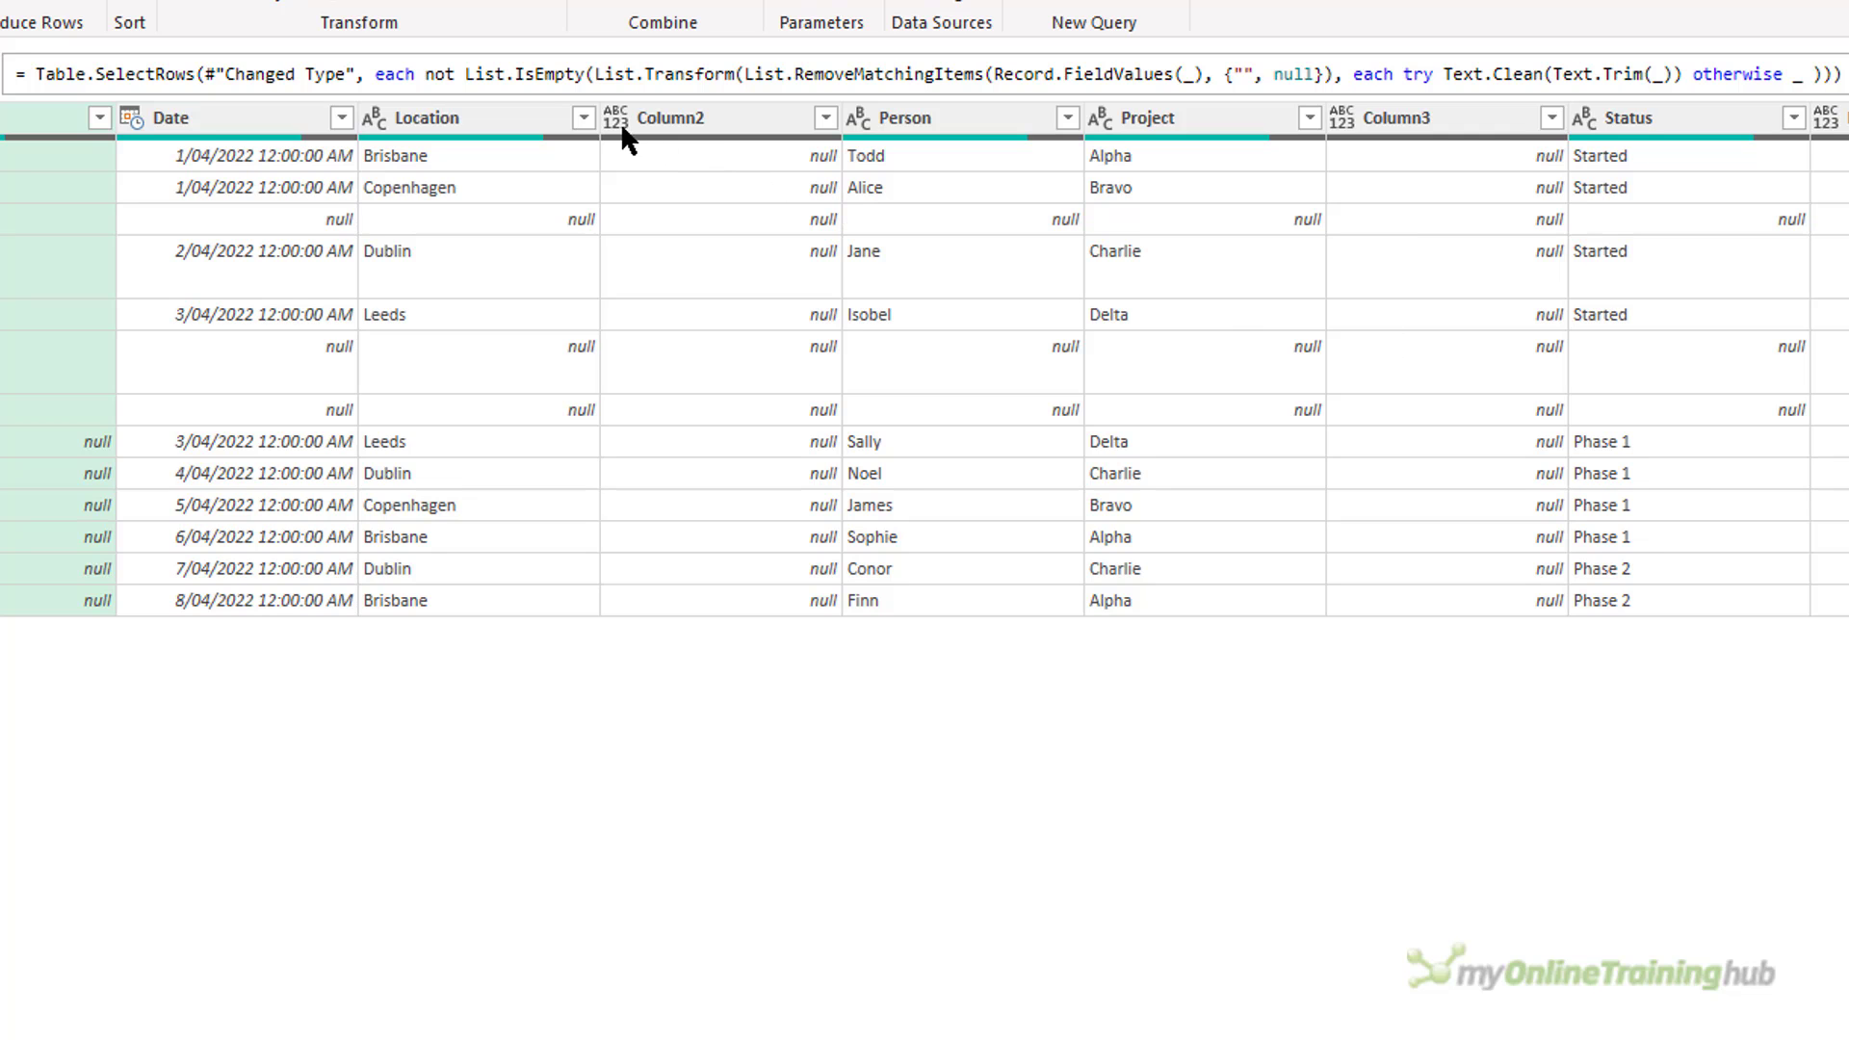
Insert an outer List.RemoveMatchingItems( directly before List.Transform inside List.IsEmpty.
left_click(593, 75)
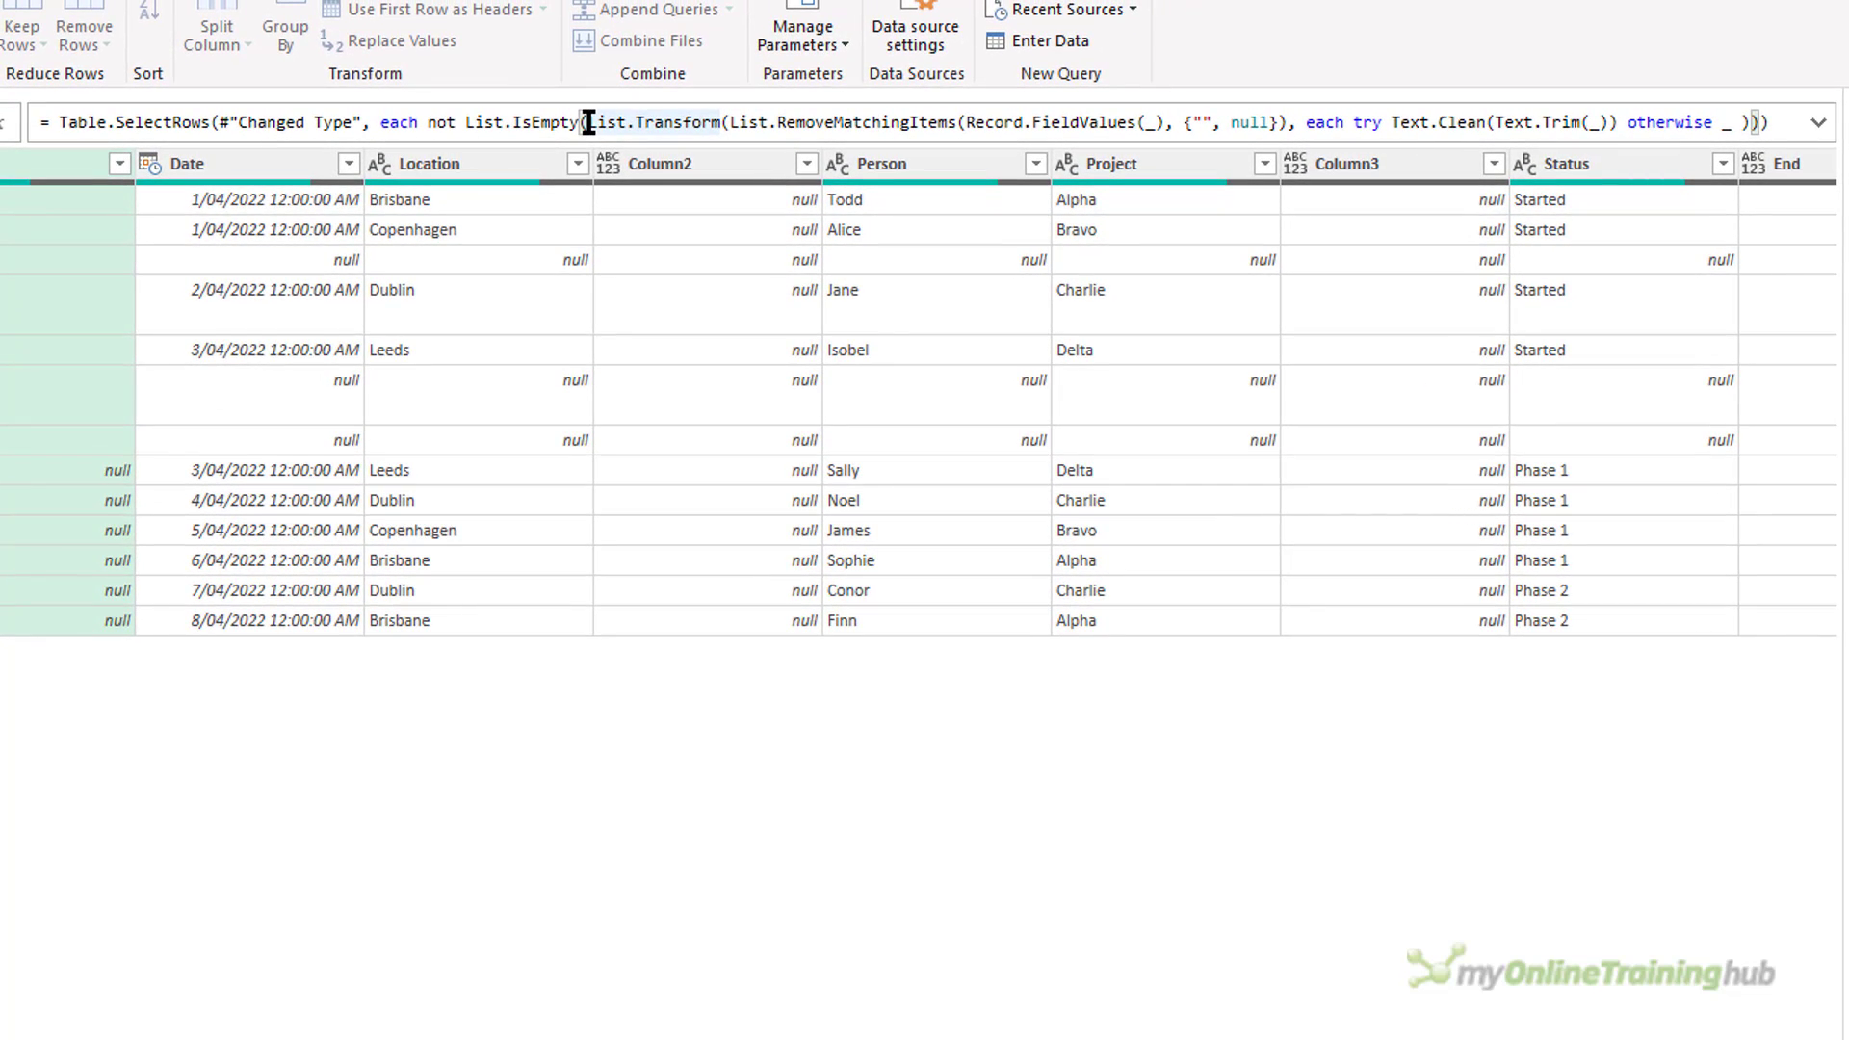
type("List.RemoveMatch")
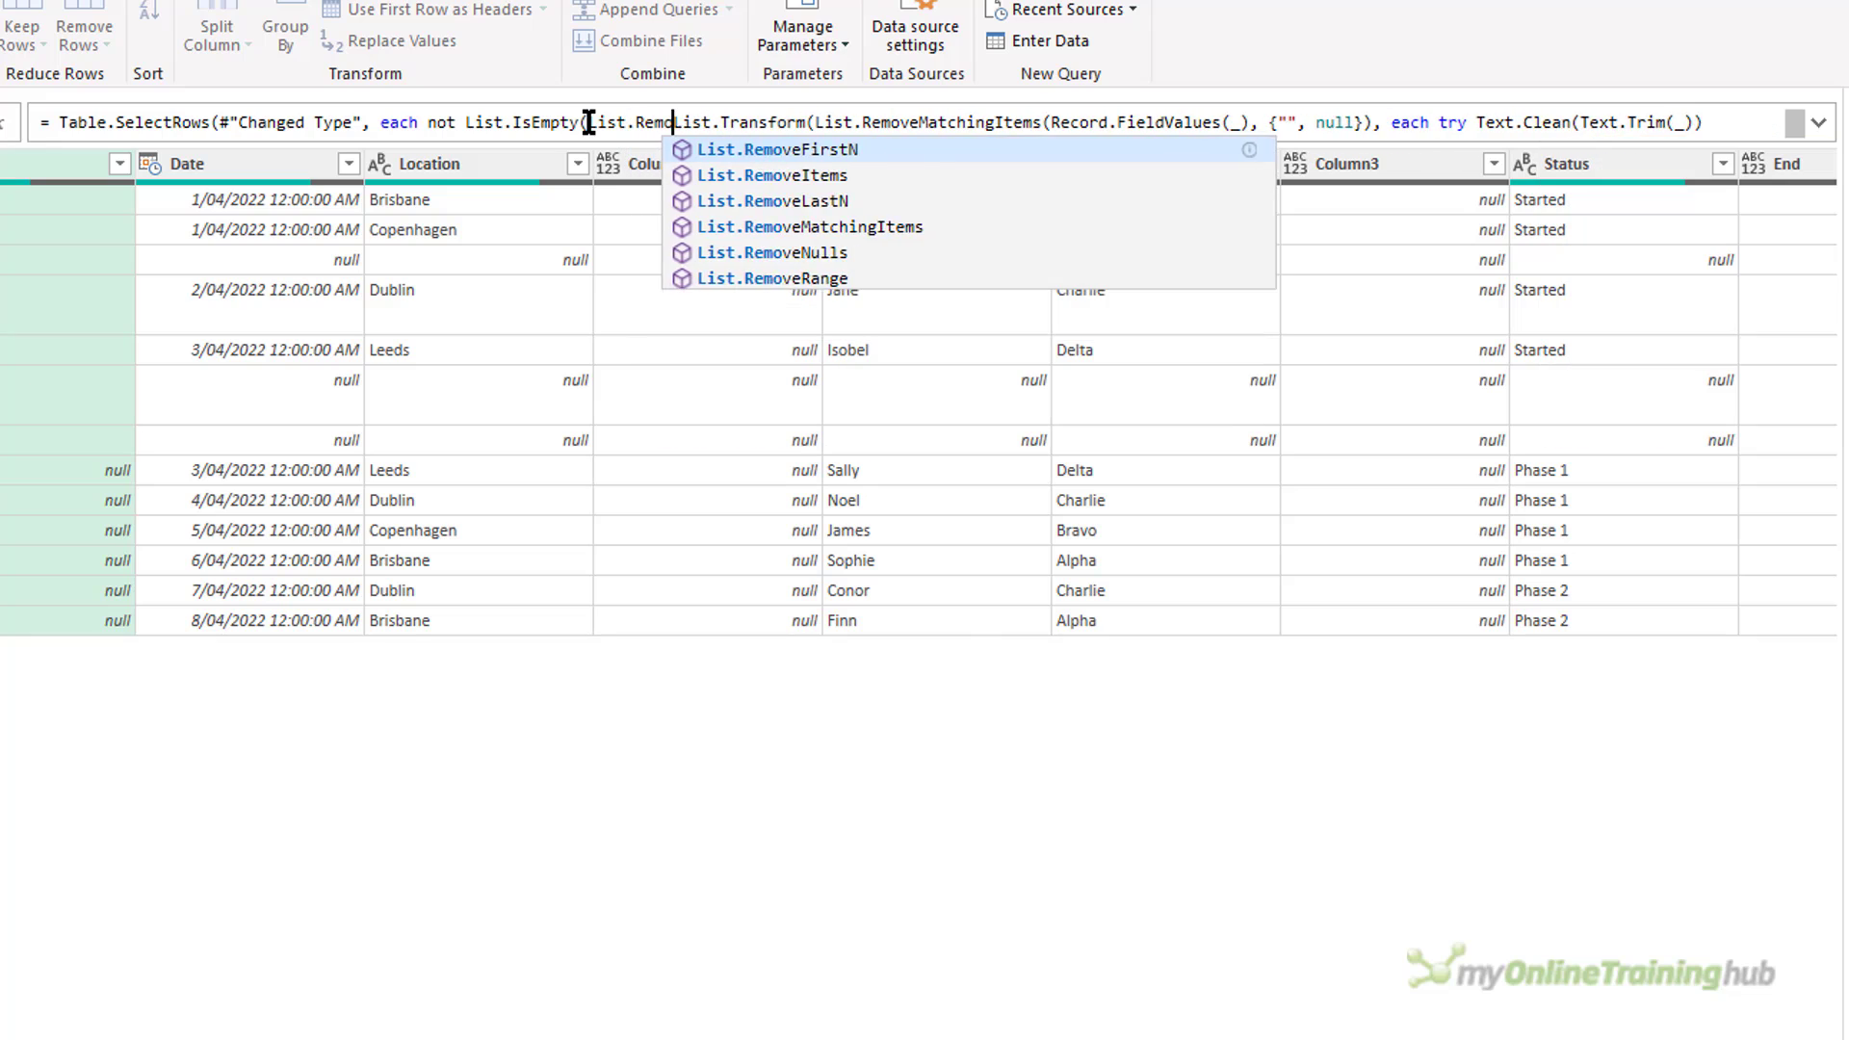
type("ingItems(")
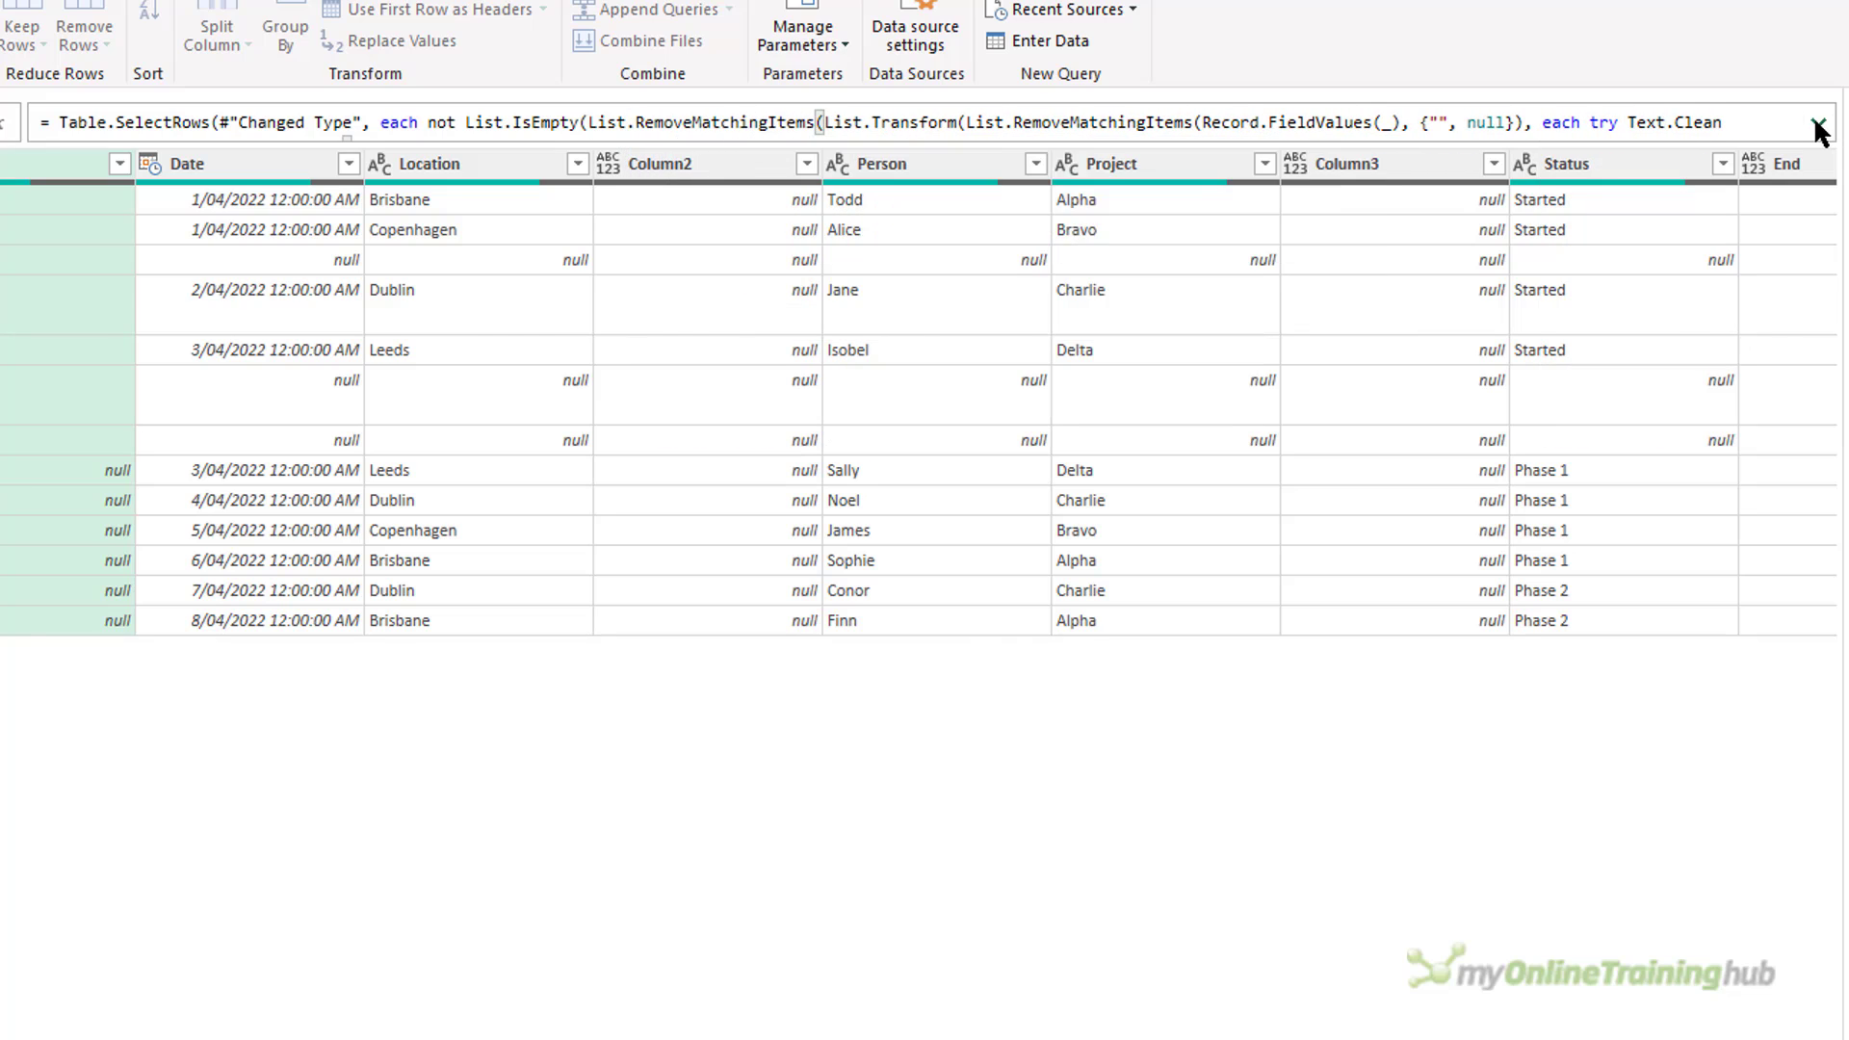
Complete the outer List.RemoveMatchingItems with {""} as its second argument and a closing parenthesis, and apply the formula.
left_click(1818, 122)
left_click(393, 159)
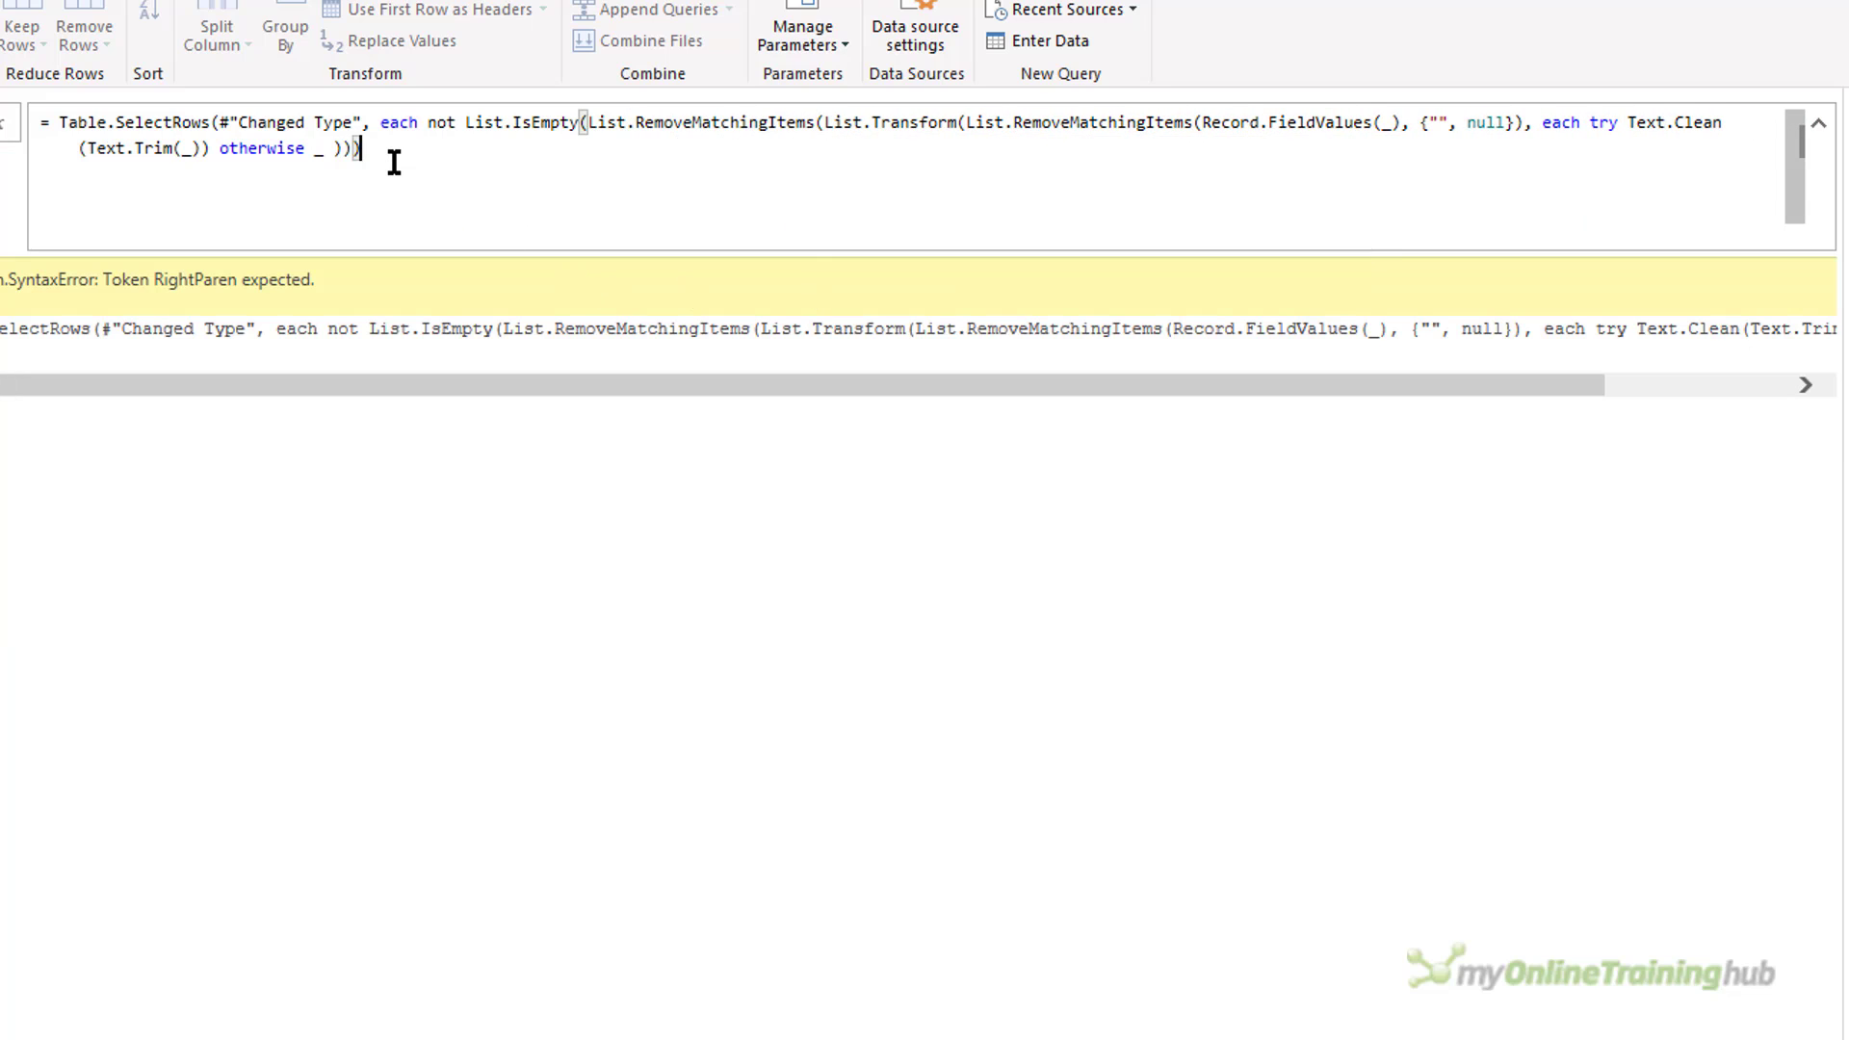
type(")")
key("Left")
key("Left")
key("Left")
type(", ")
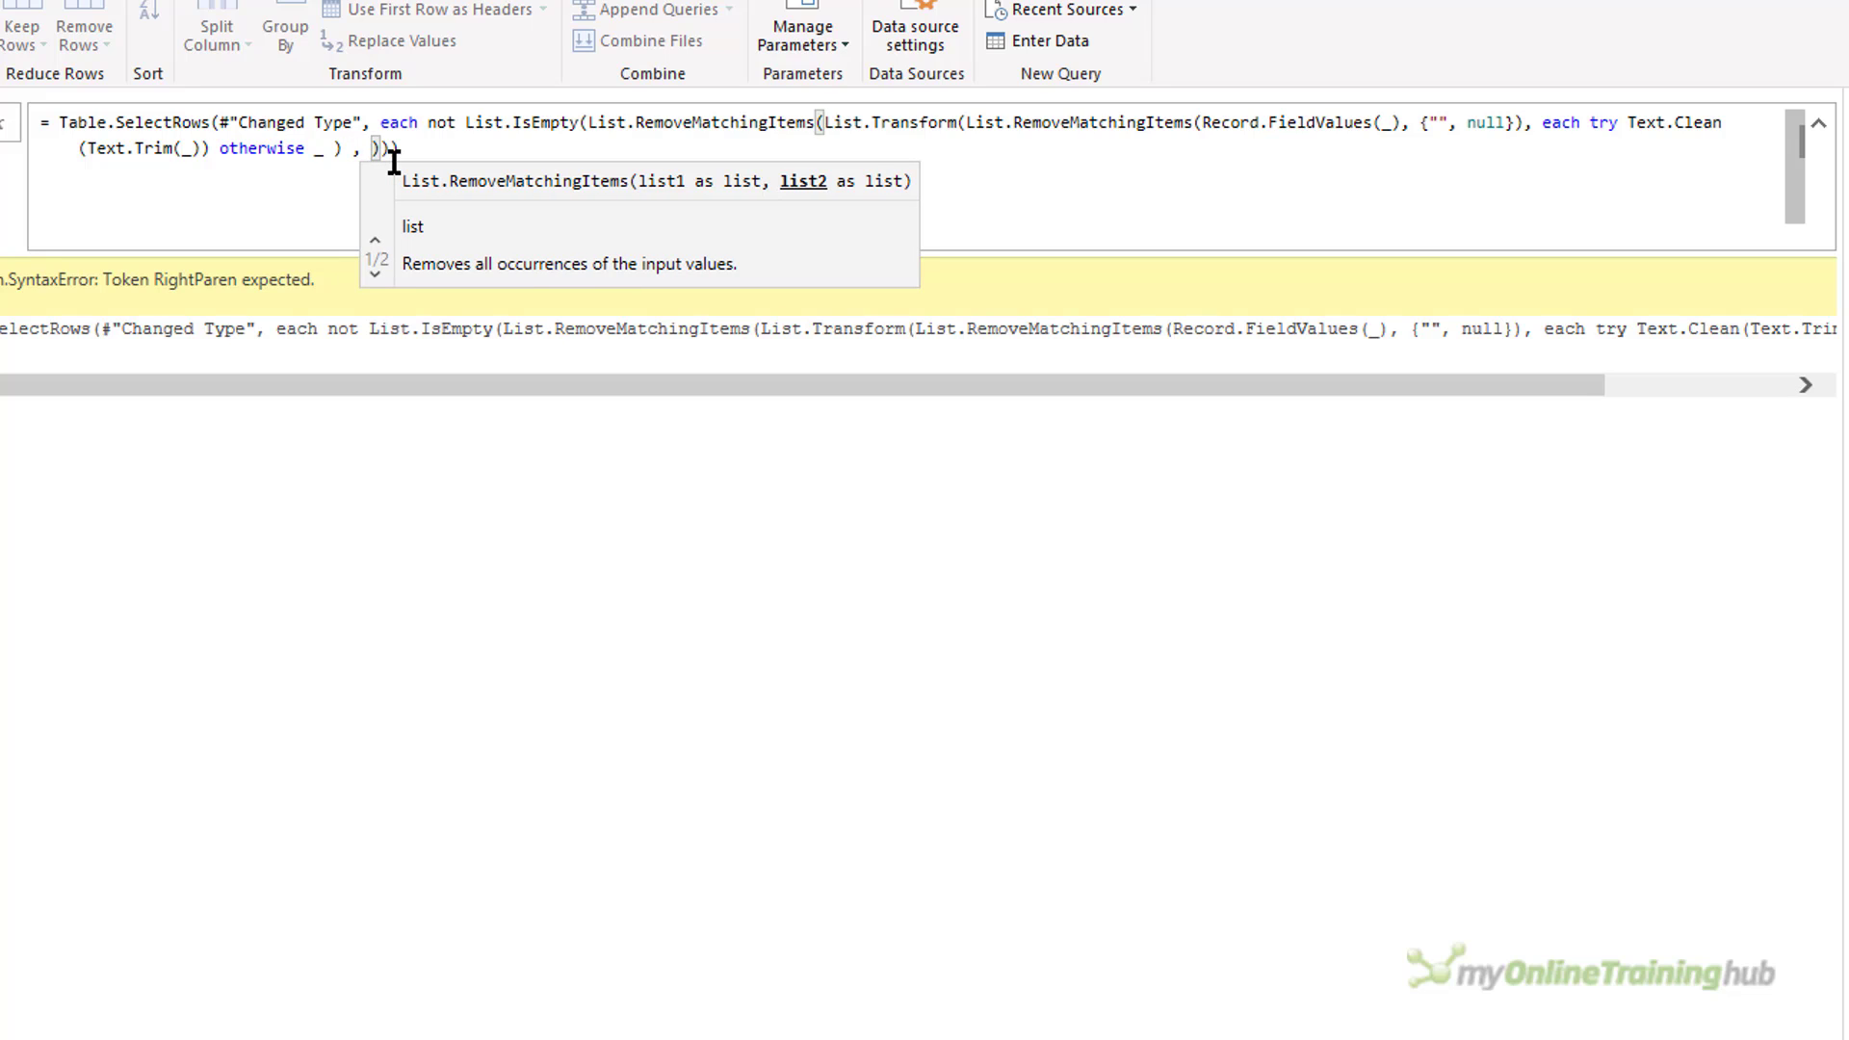
type("{\"\"")
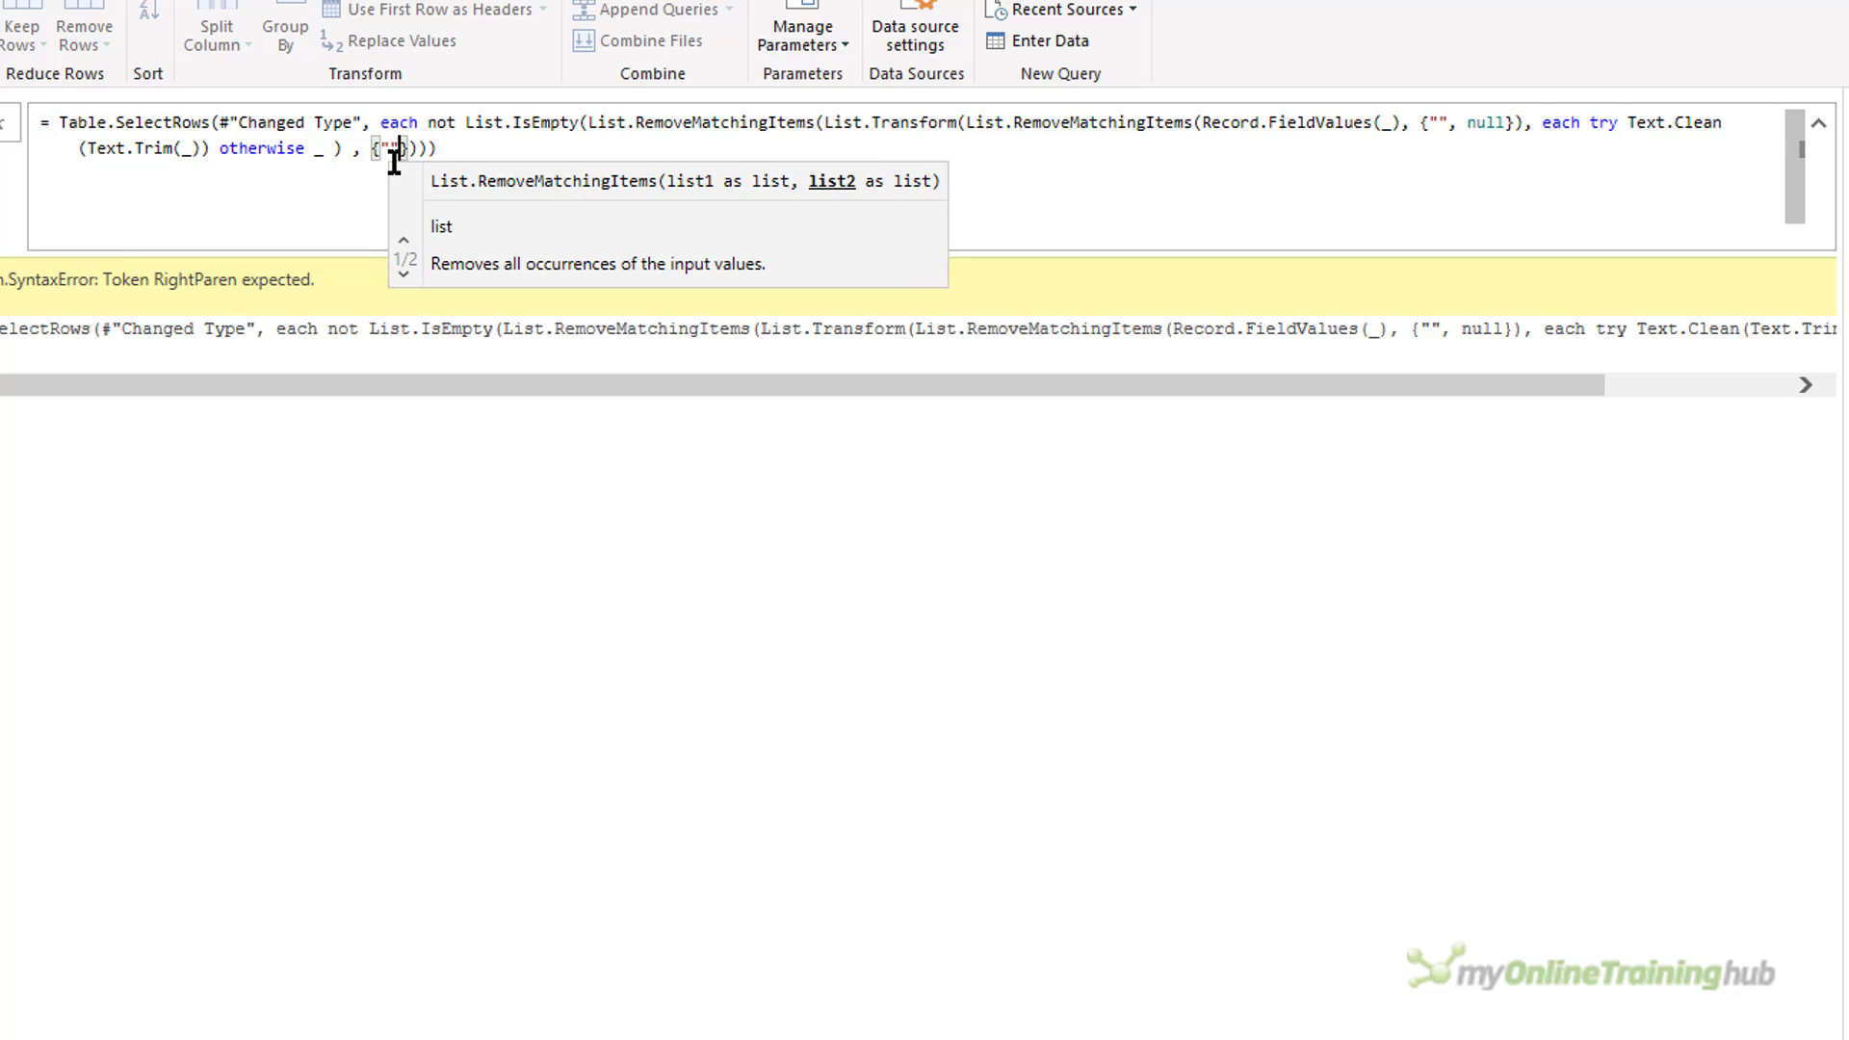
left_click(479, 146)
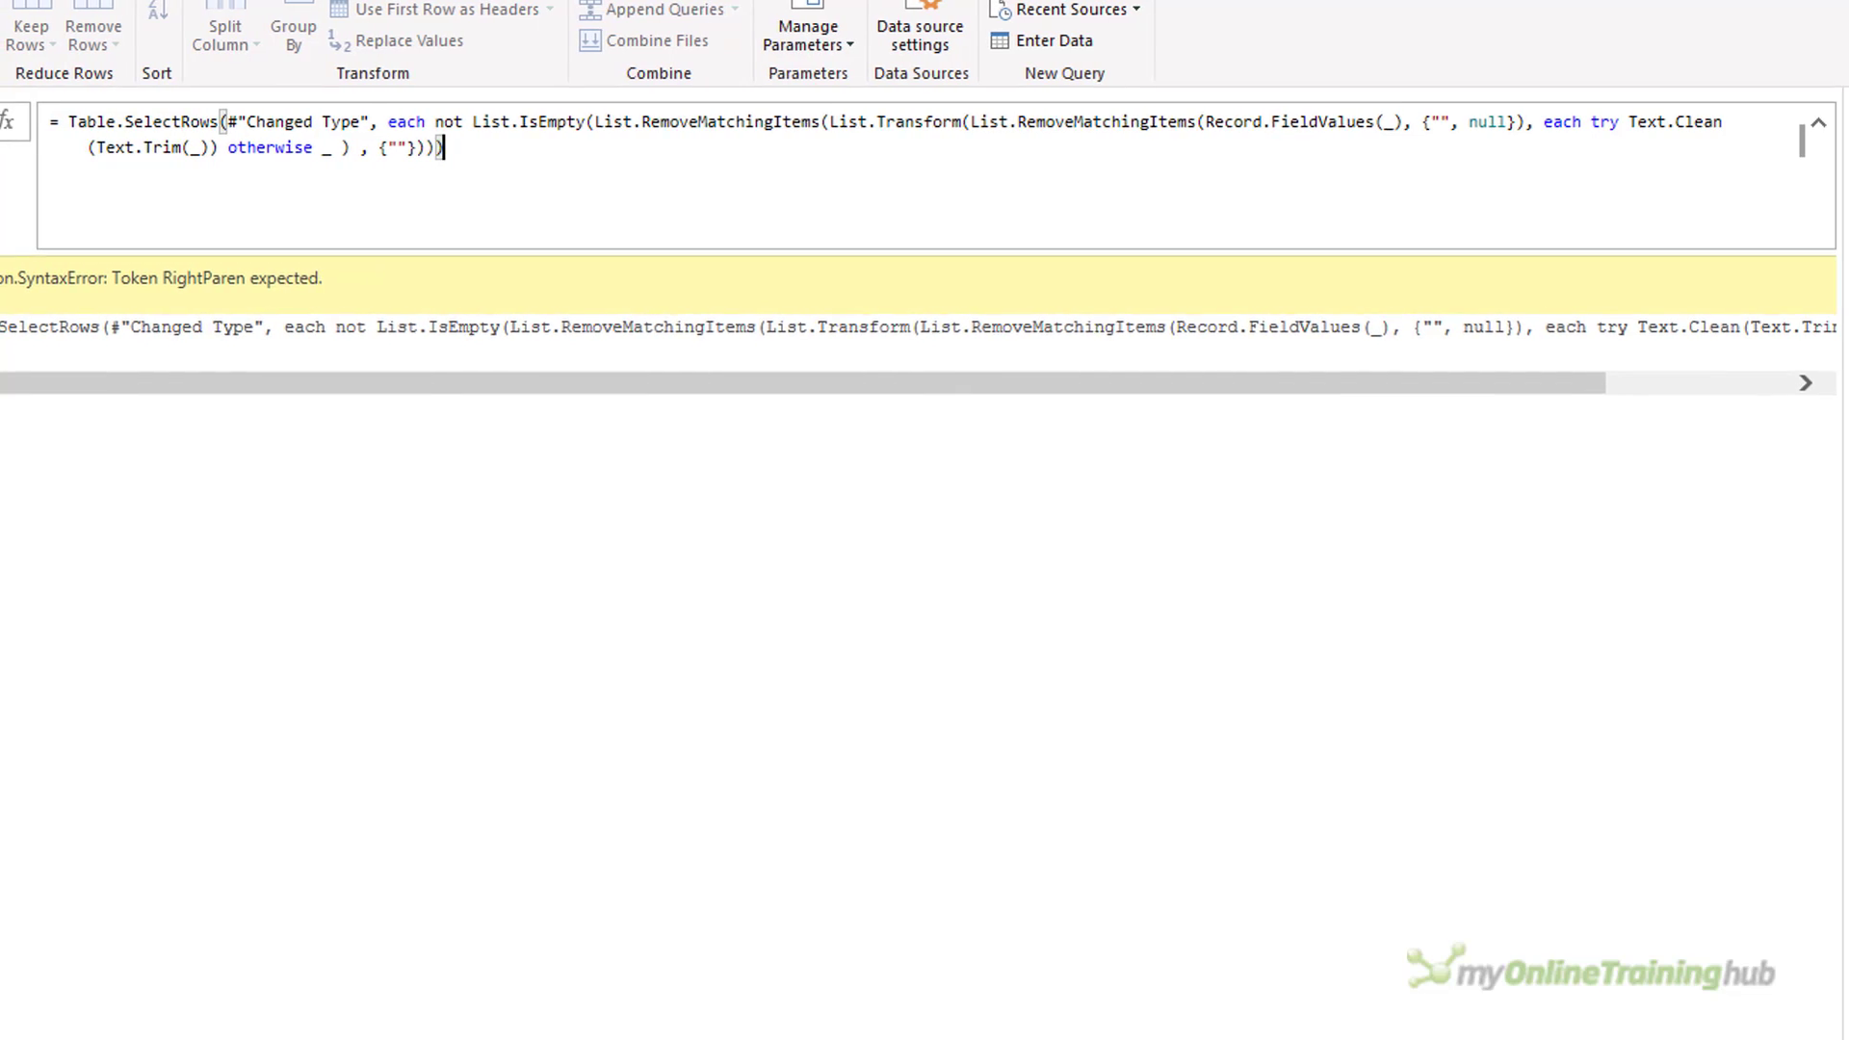
key("Return")
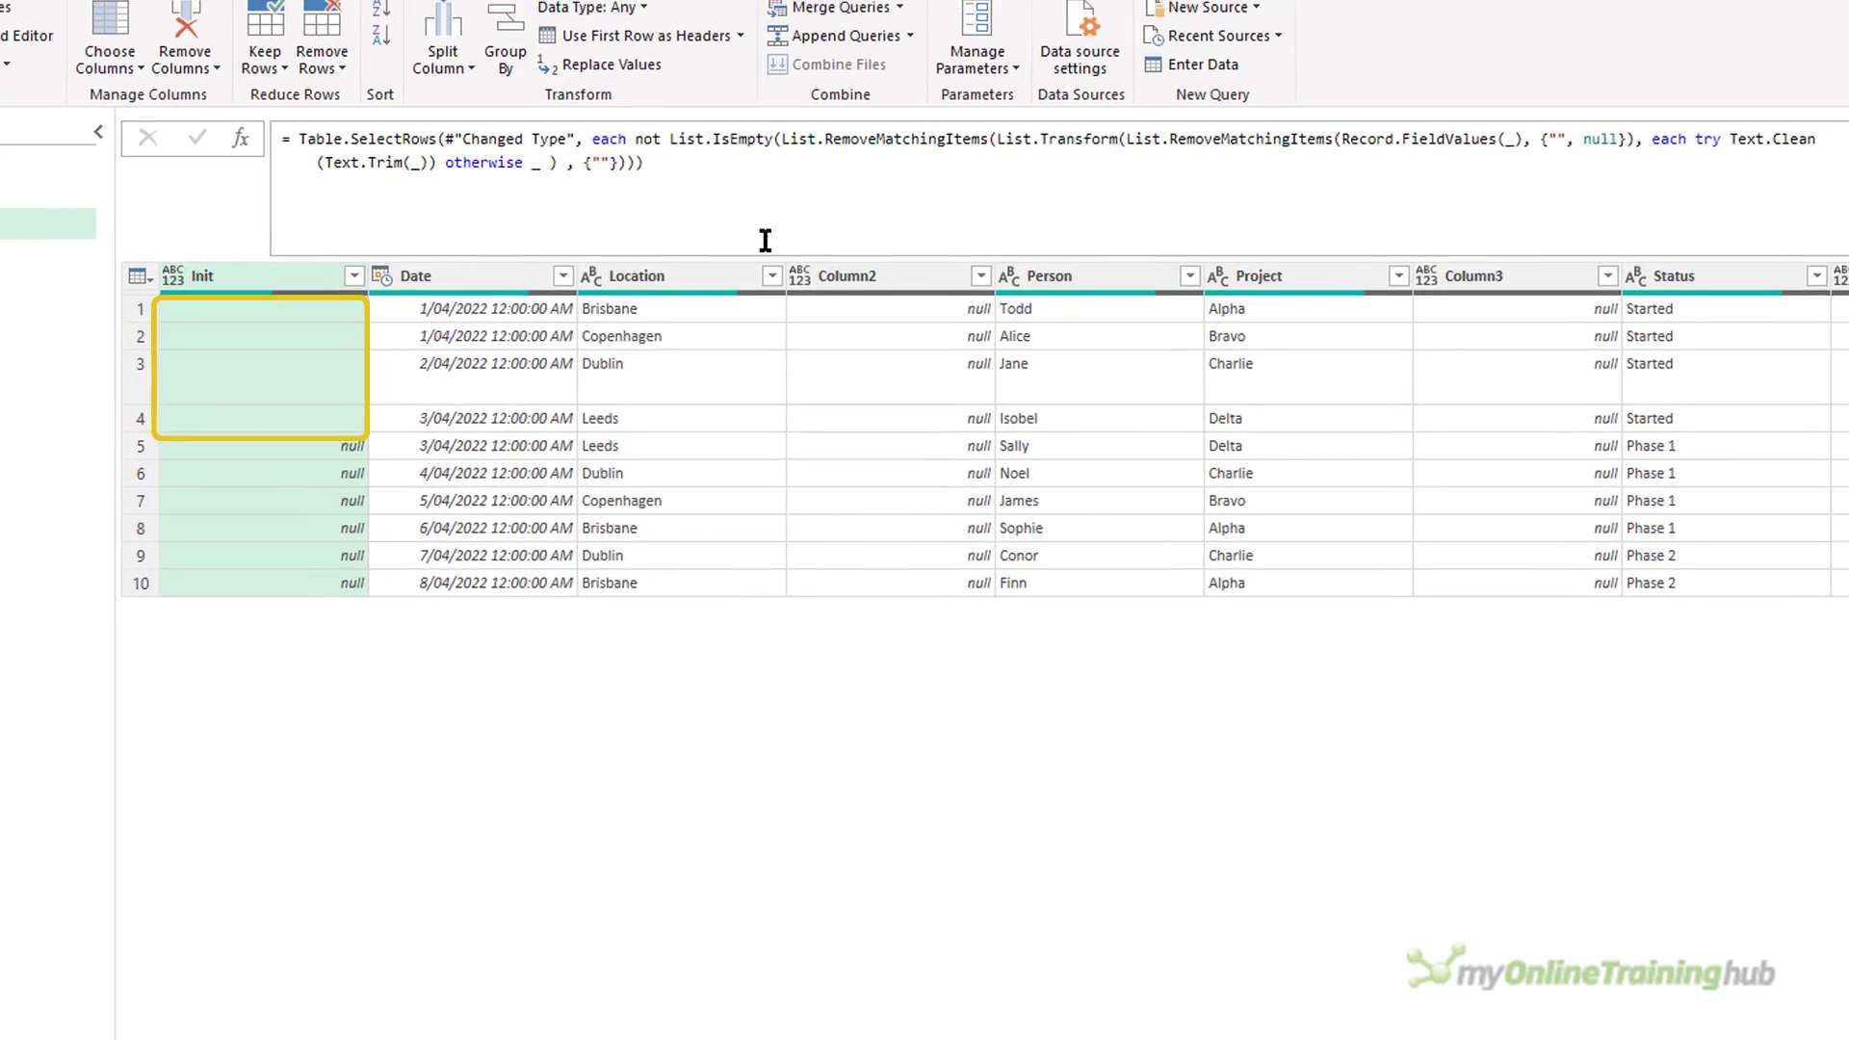
Close the query editor and load the Code query as a connection only.
left_click(53, 139)
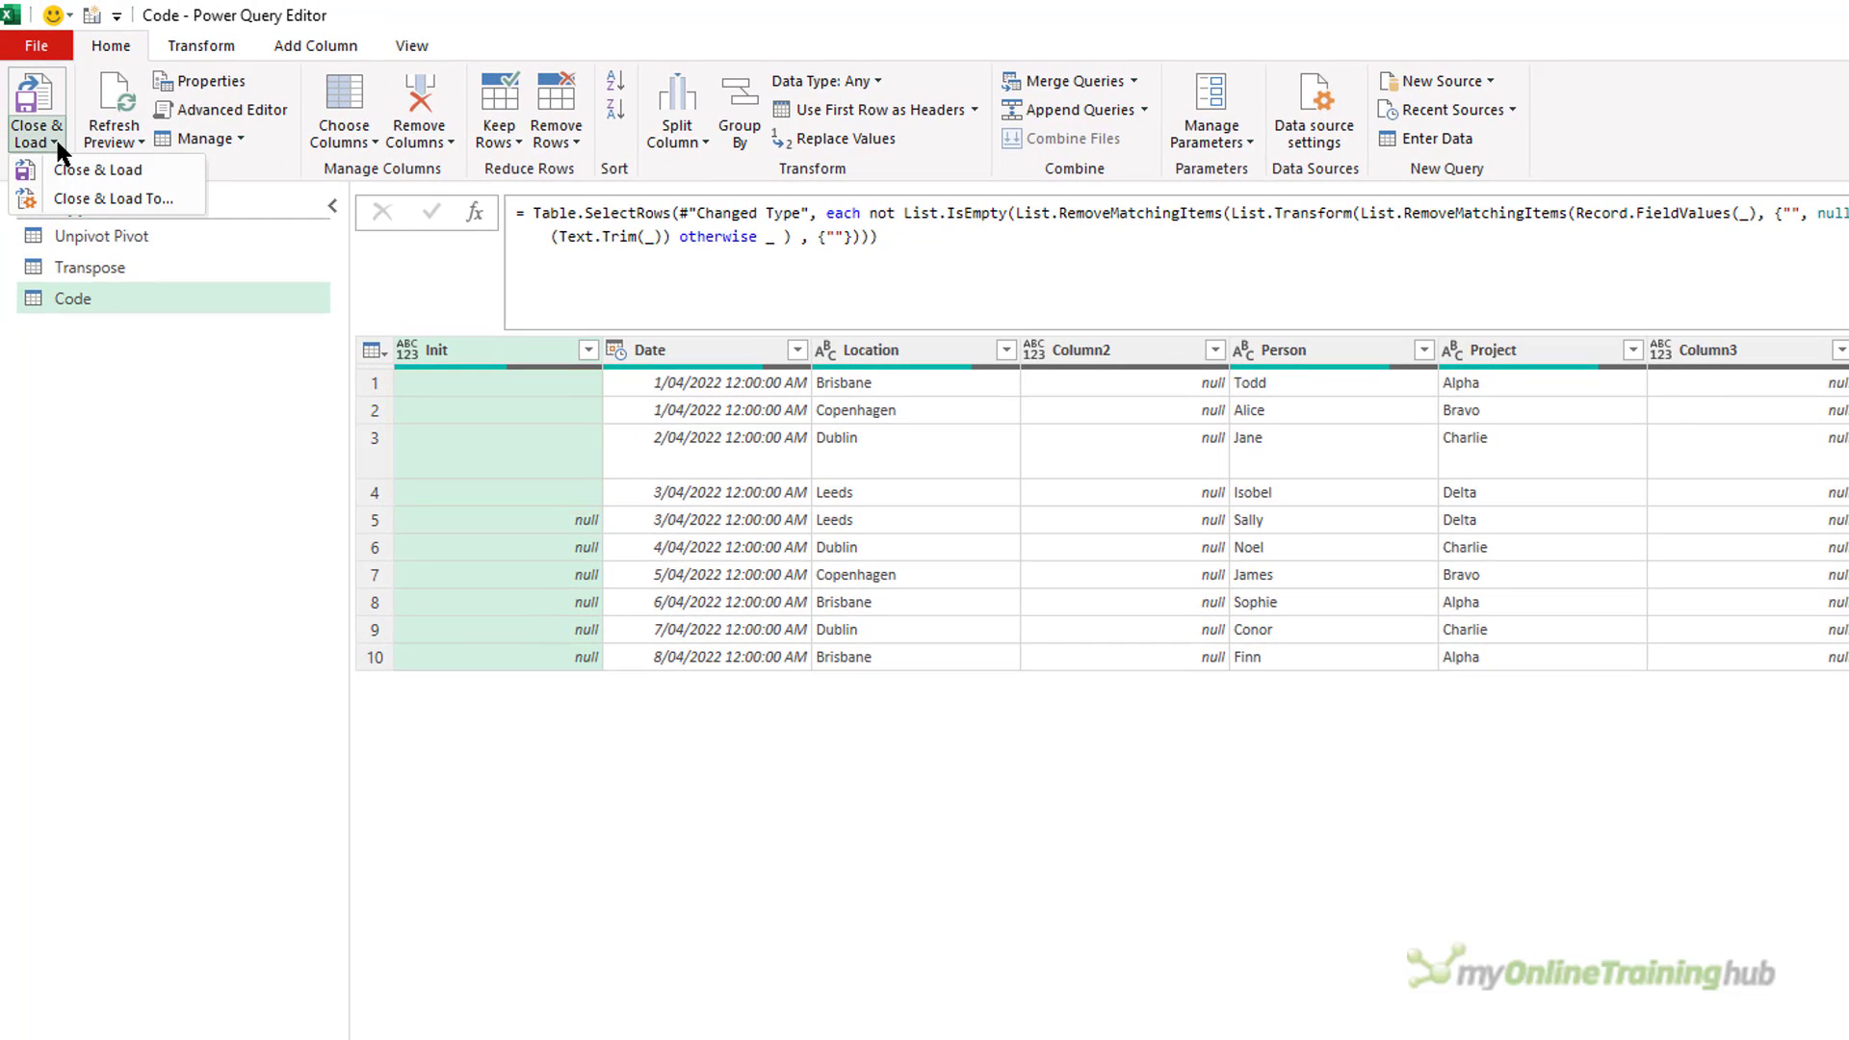
left_click(73, 197)
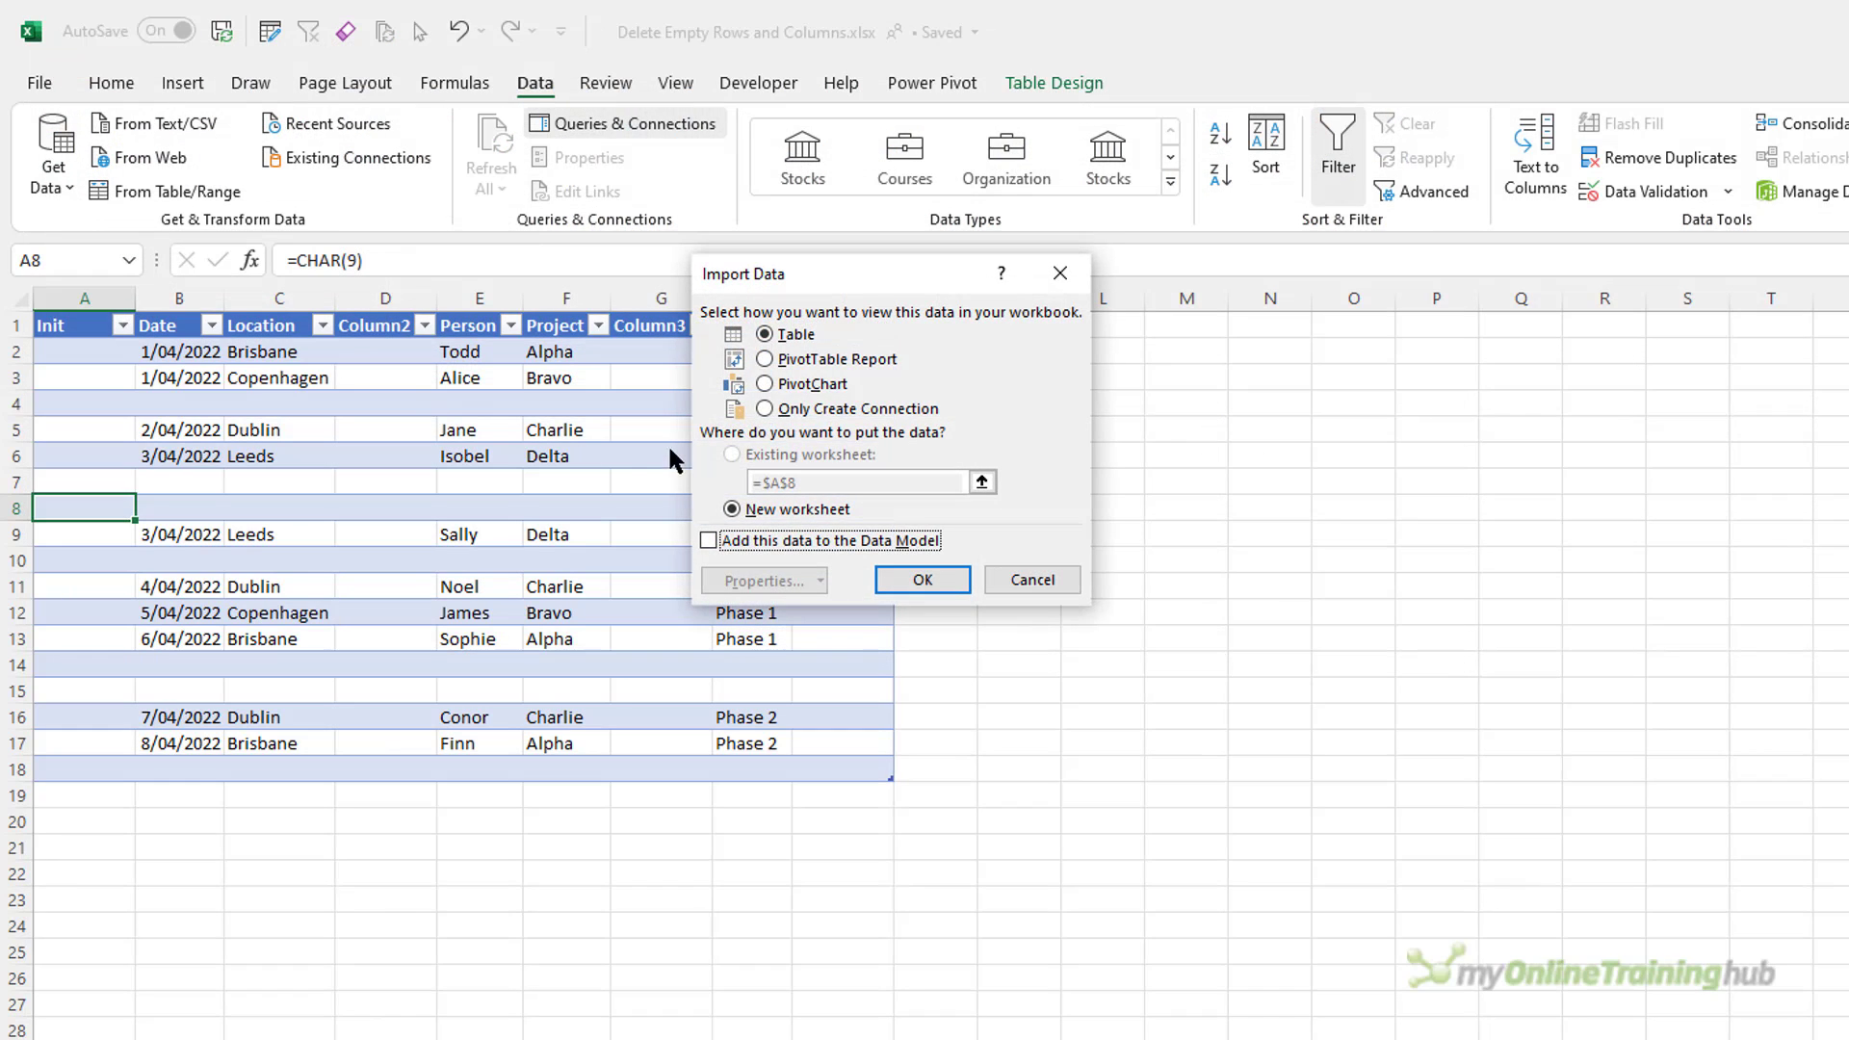
left_click(771, 411)
left_click(899, 583)
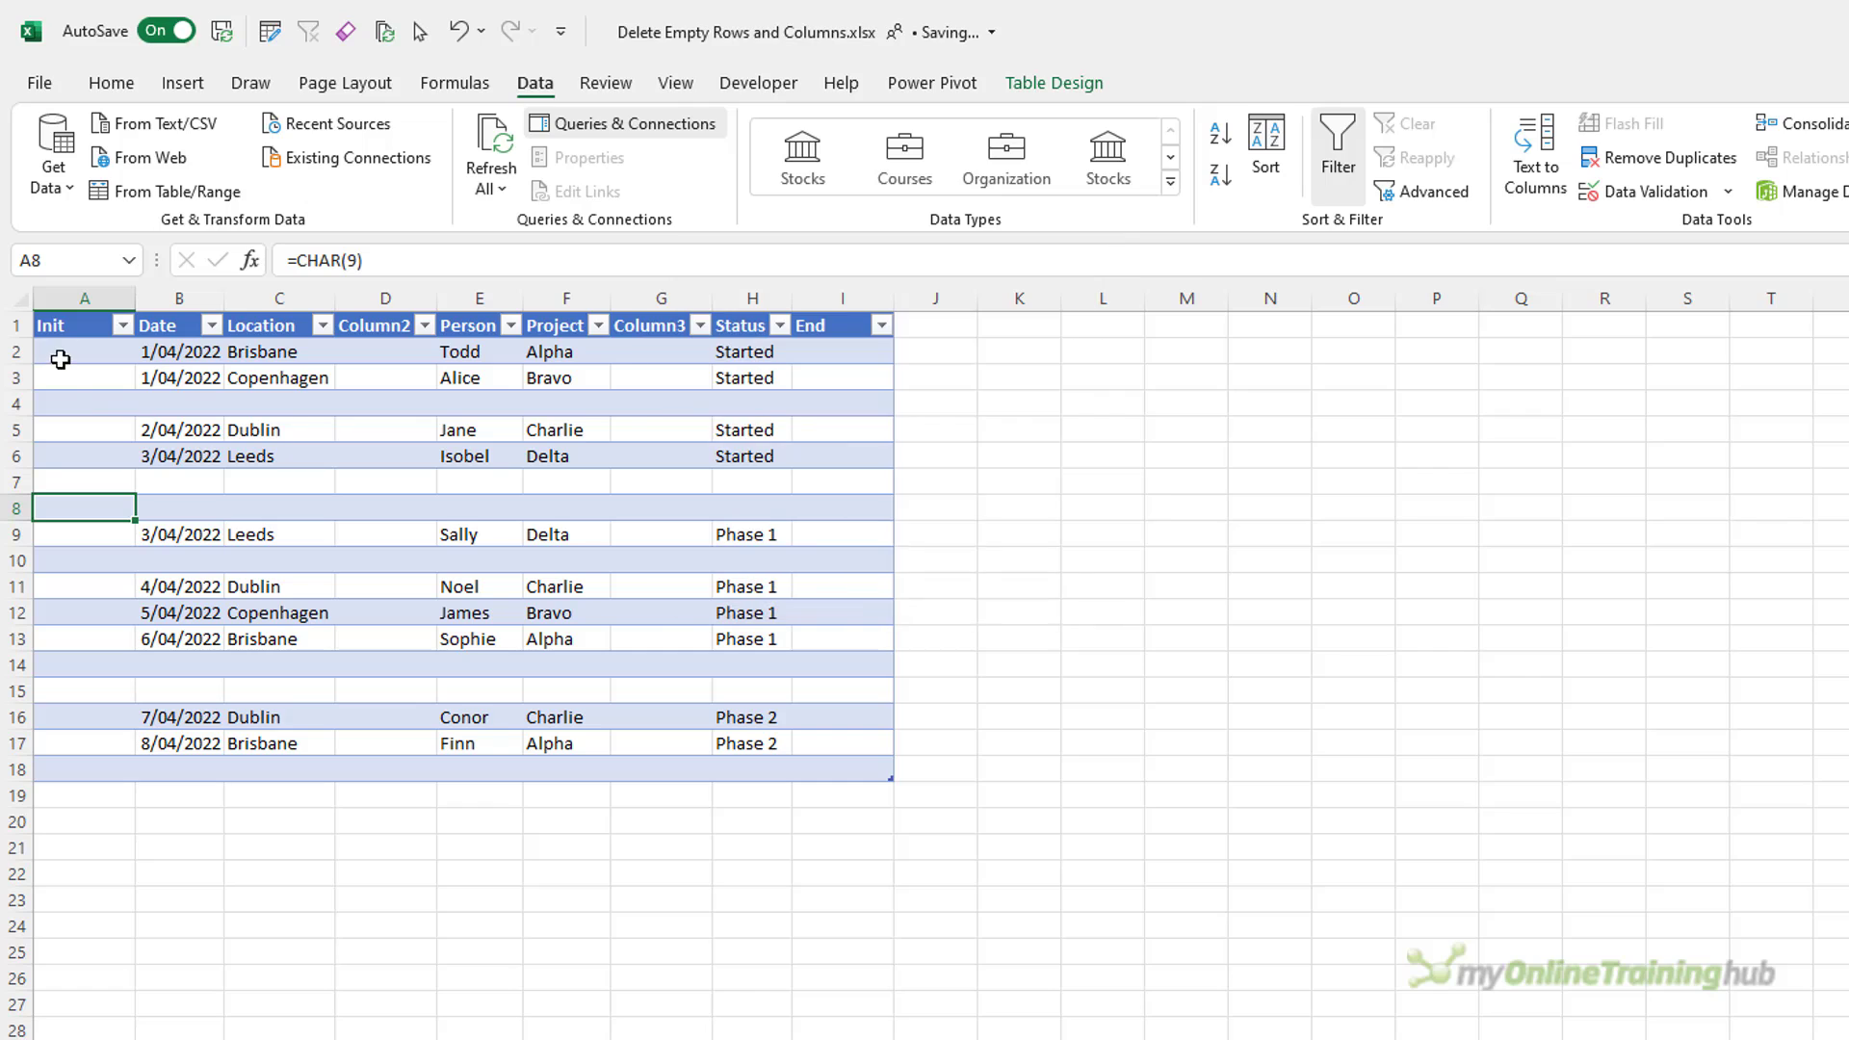
Examine the seemingly empty Init cells A2, A3, A5 and A6 for spaces or formulas.
left_click(54, 356)
left_click(370, 265)
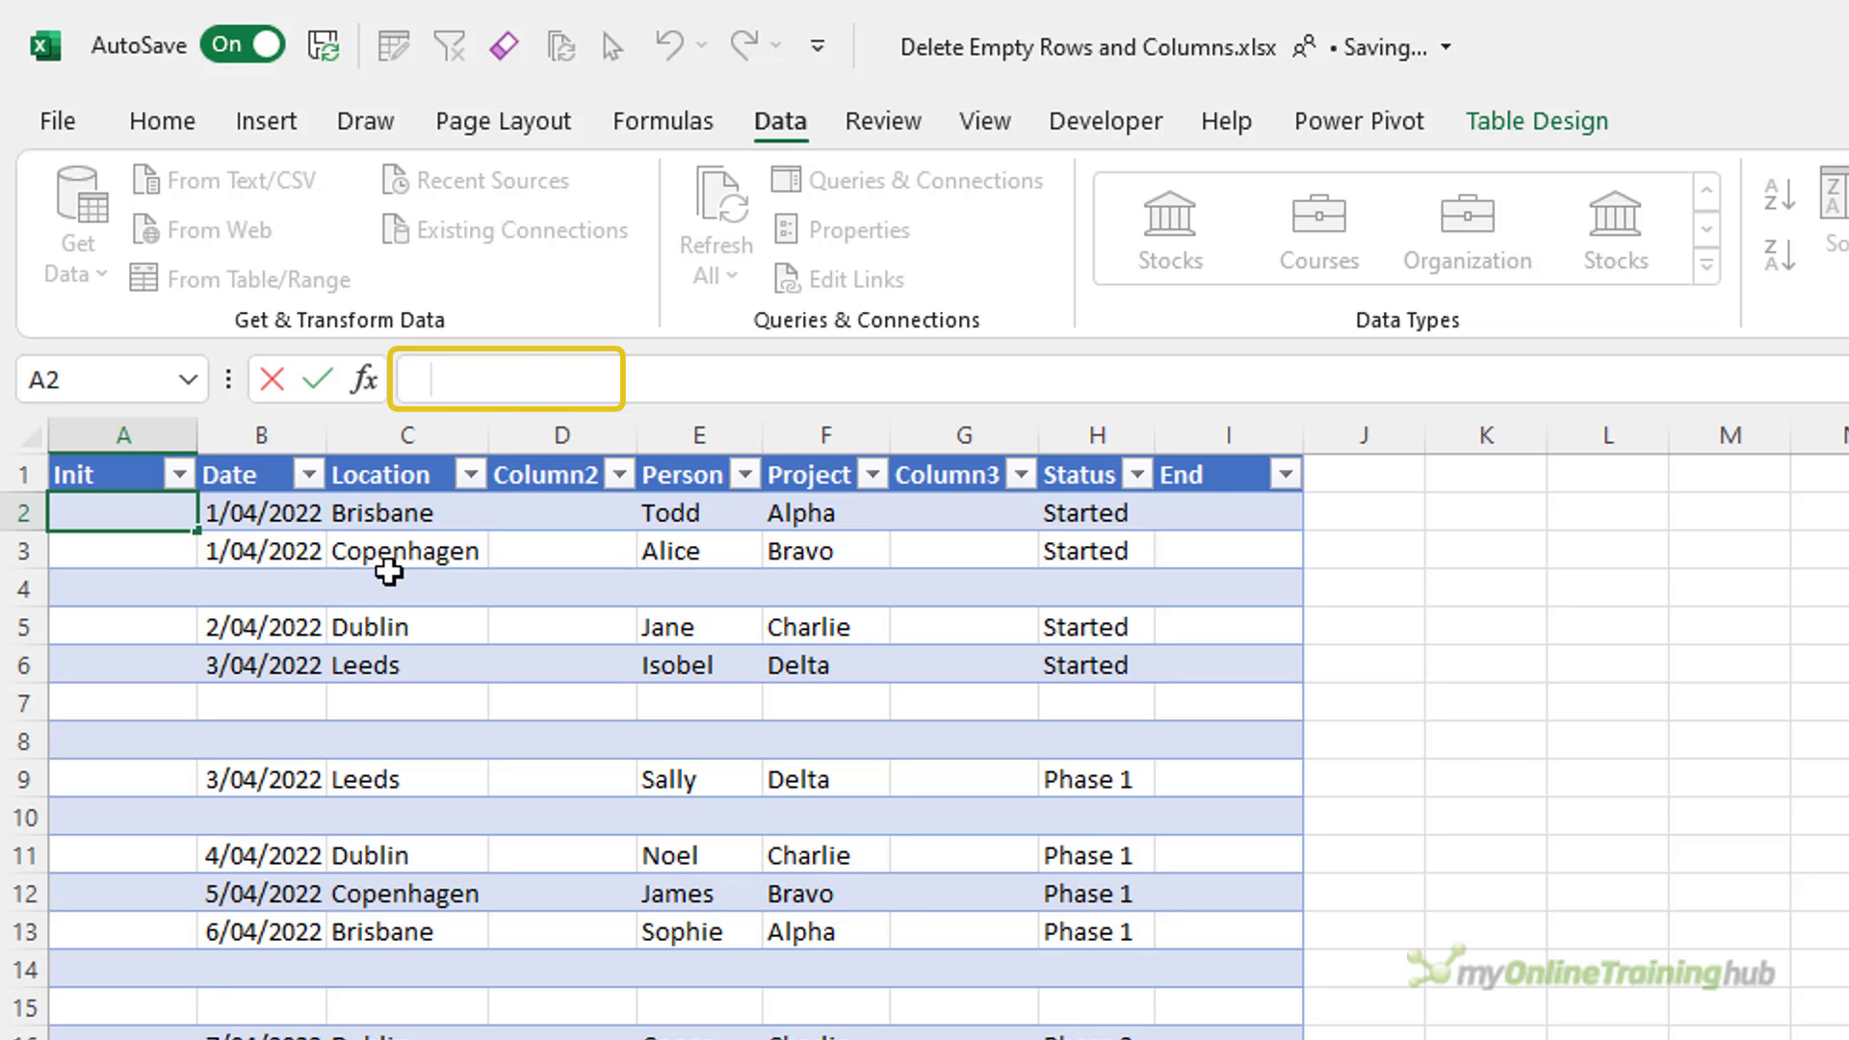
left_click(133, 552)
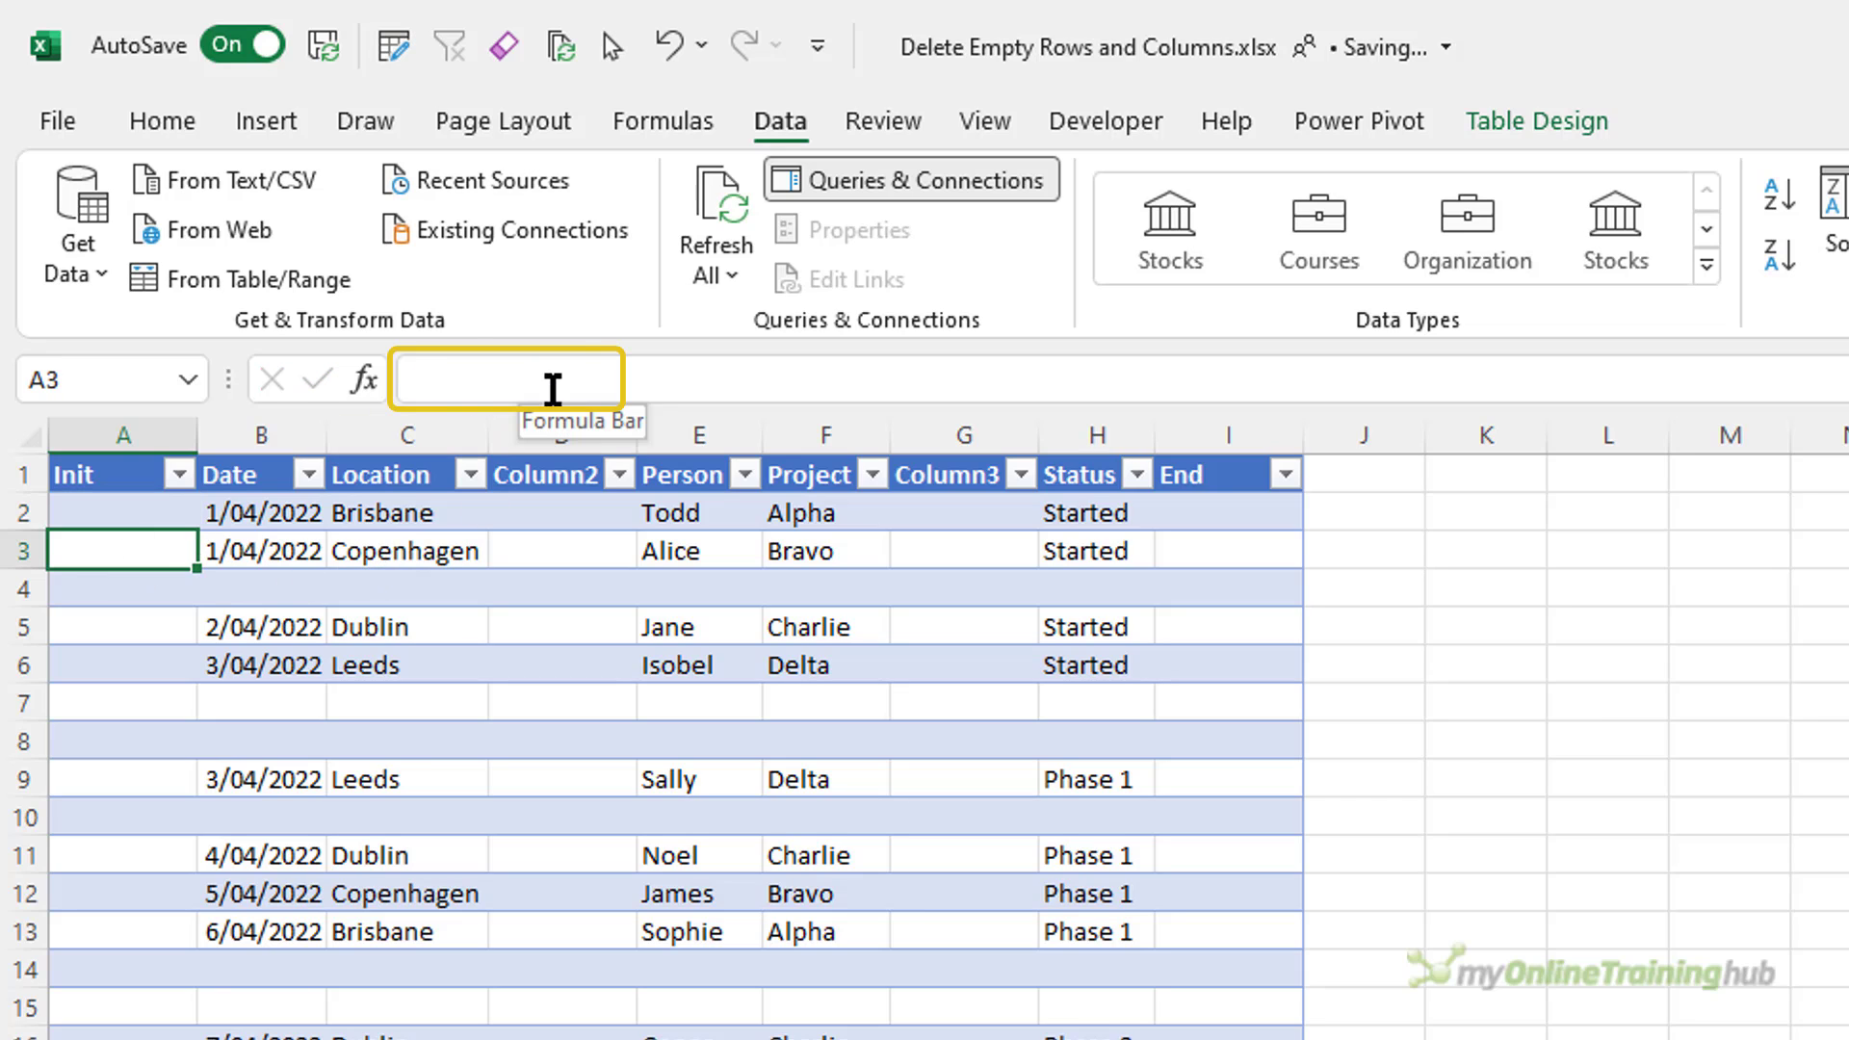
left_click(553, 380)
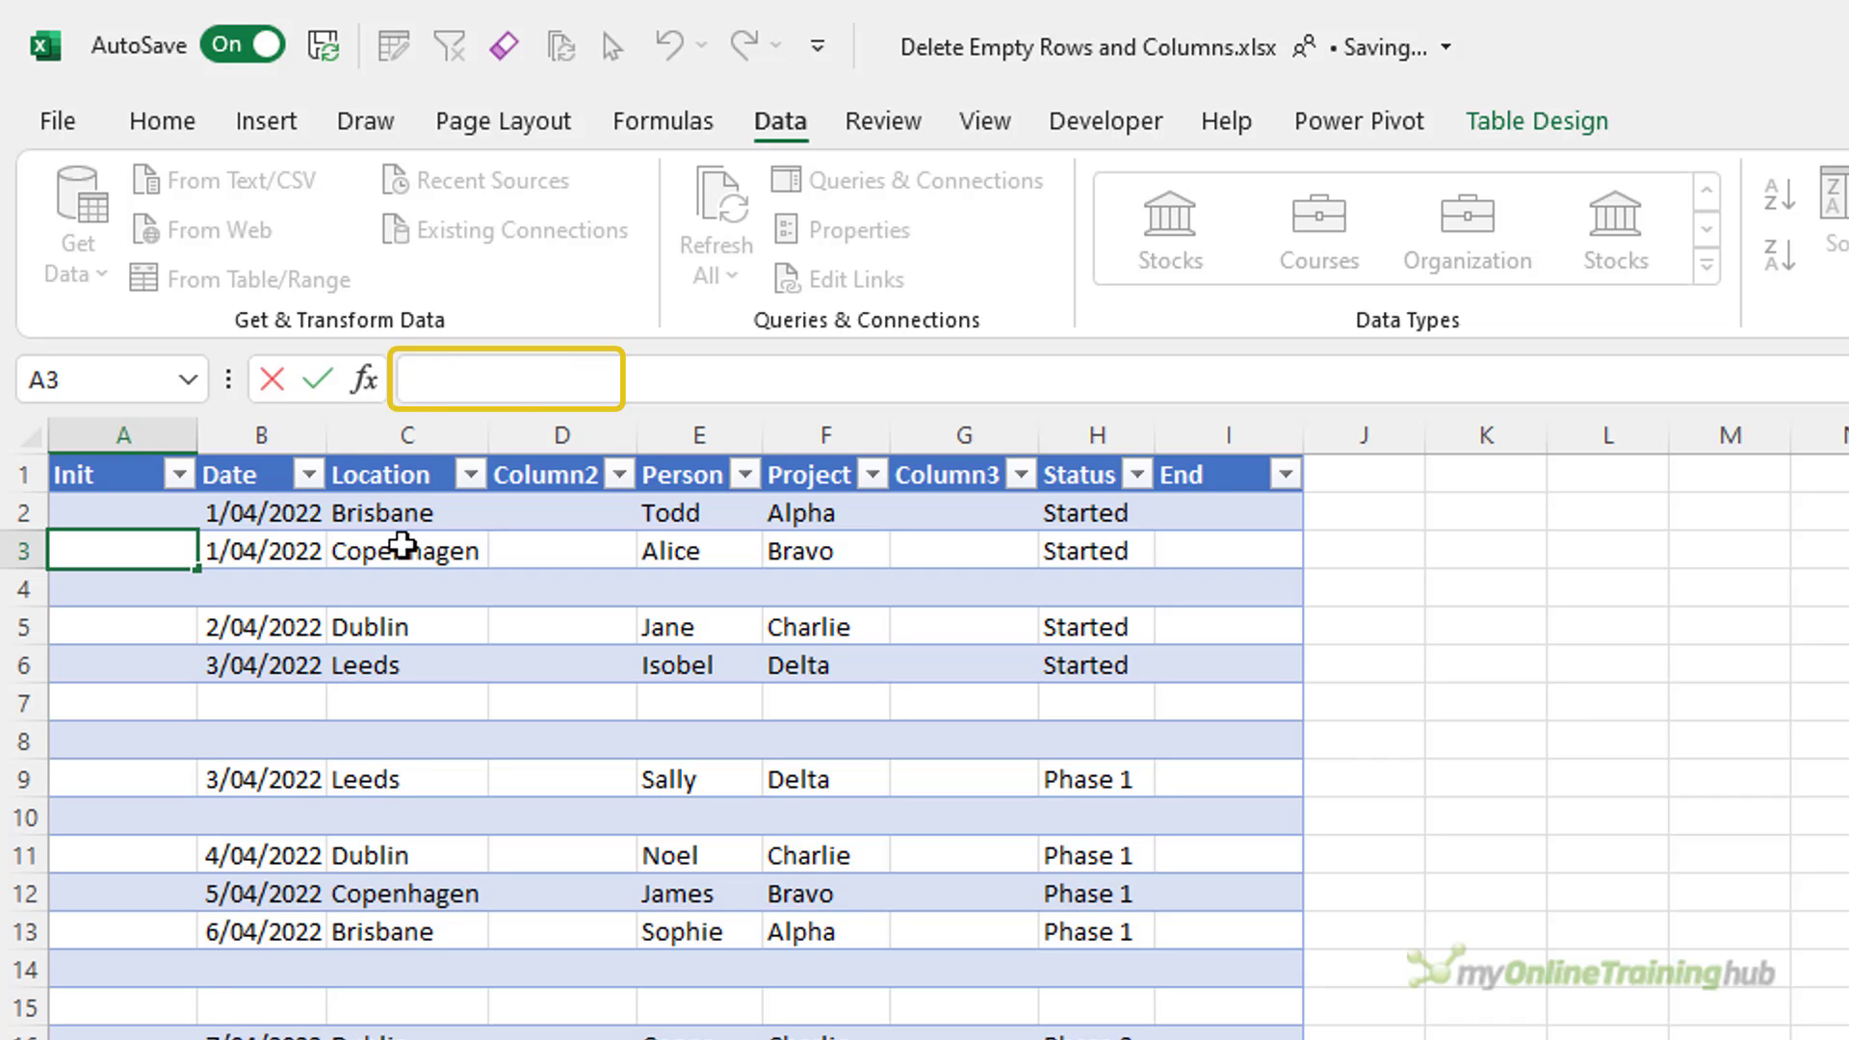
left_click(318, 616)
key("Left")
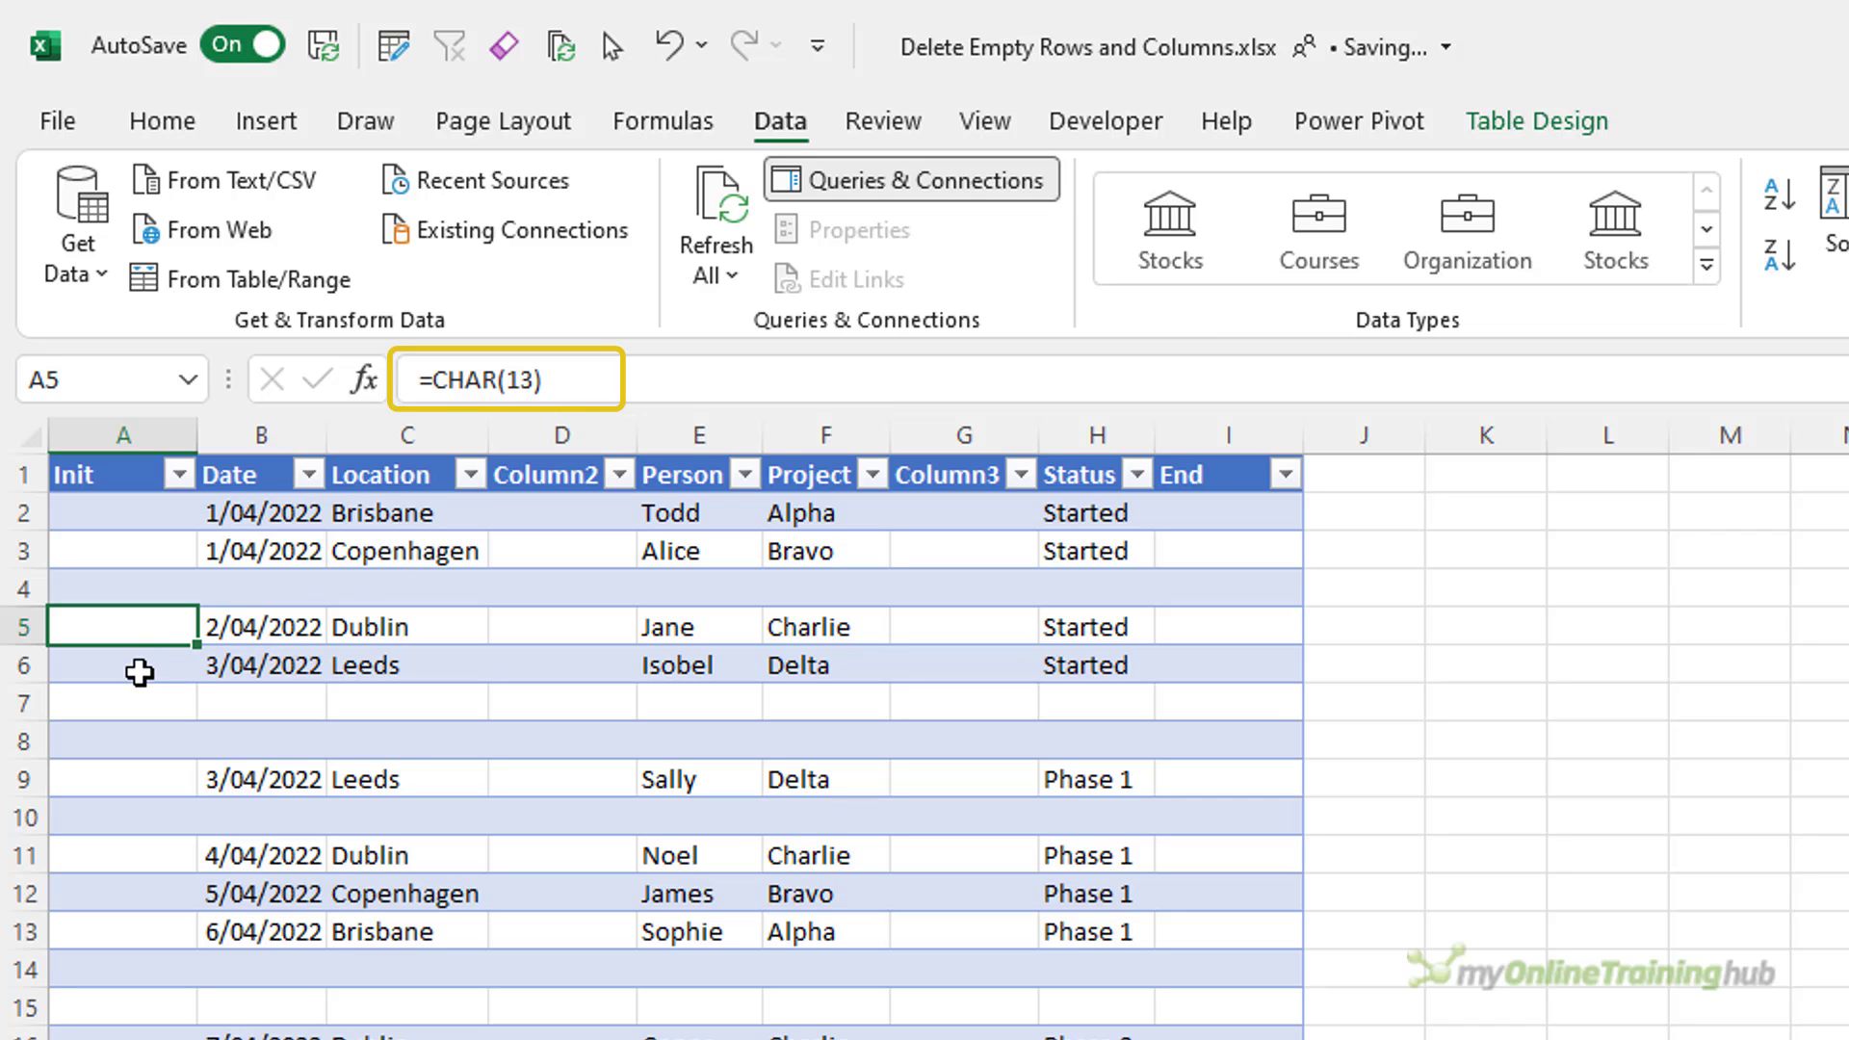
left_click(139, 673)
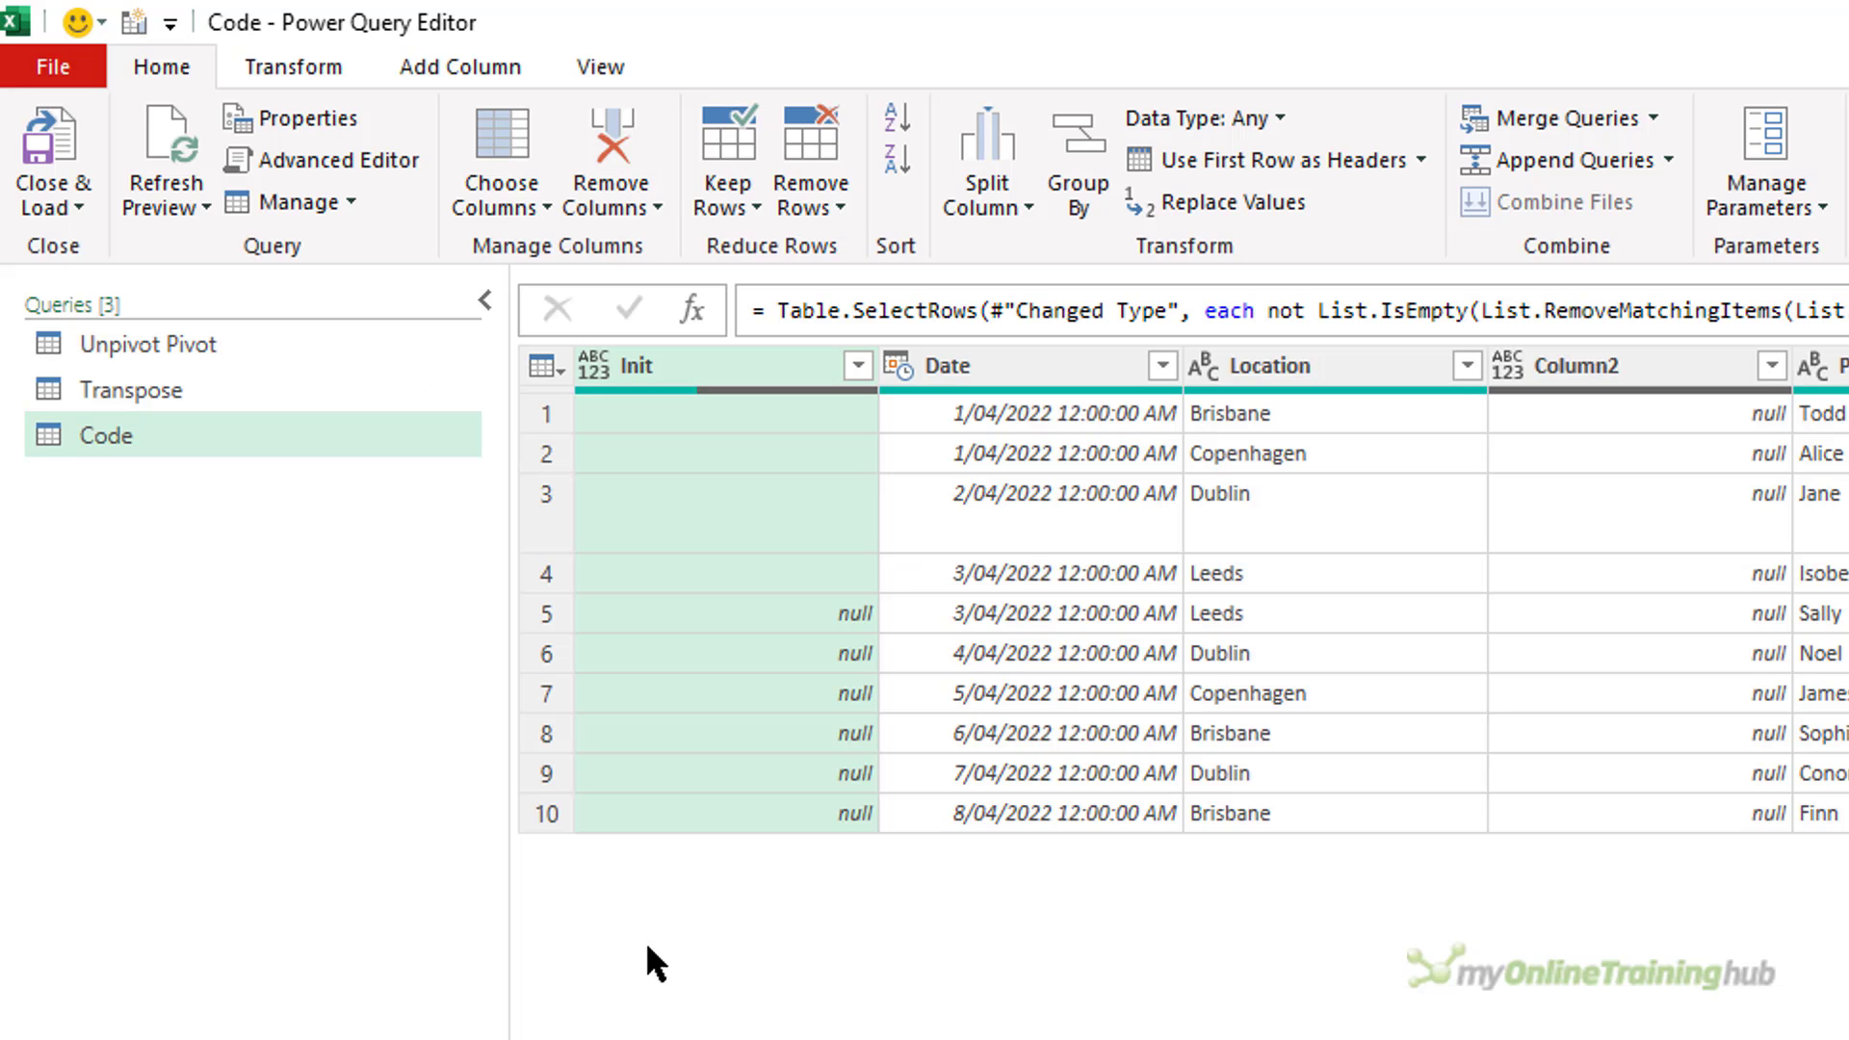
In the Code query's M code, add a #"Removed Blank Cols" step with the copied Table.SelectColumns expression based on #"Removed Blank Rows".
left_click(327, 160)
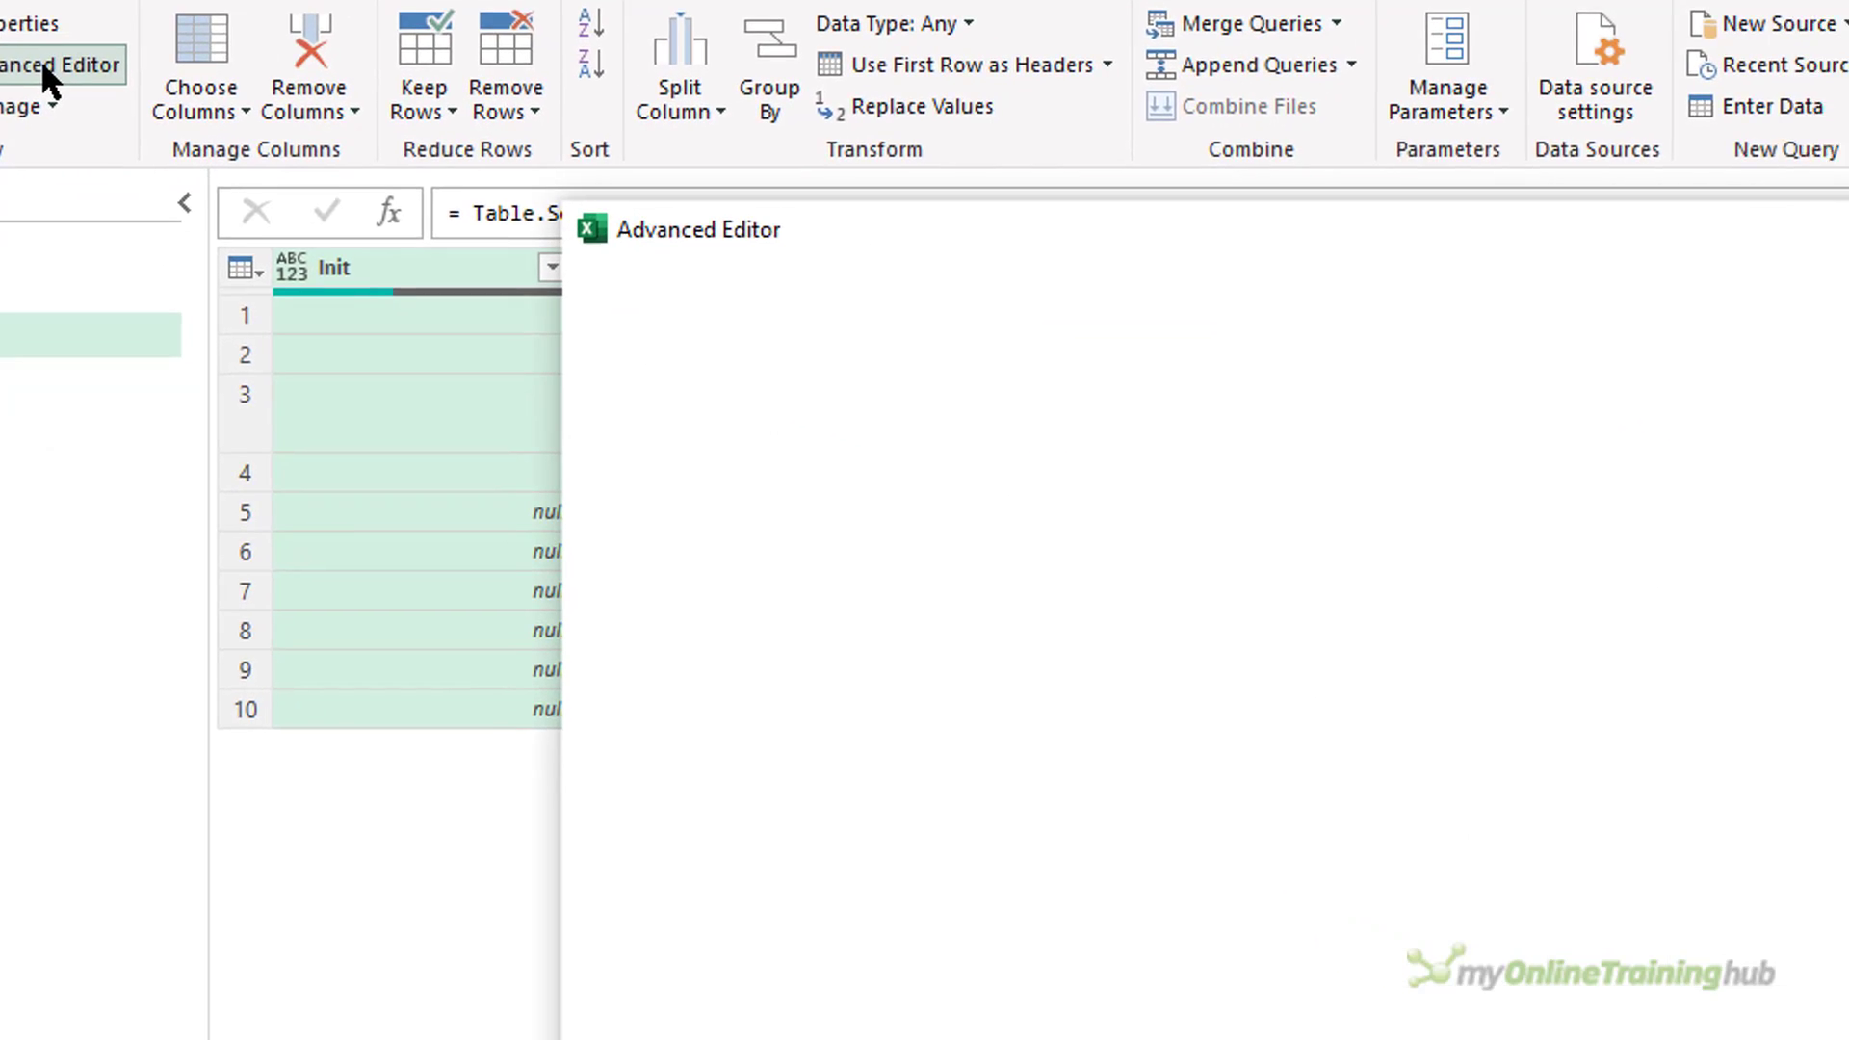
left_click(953, 391)
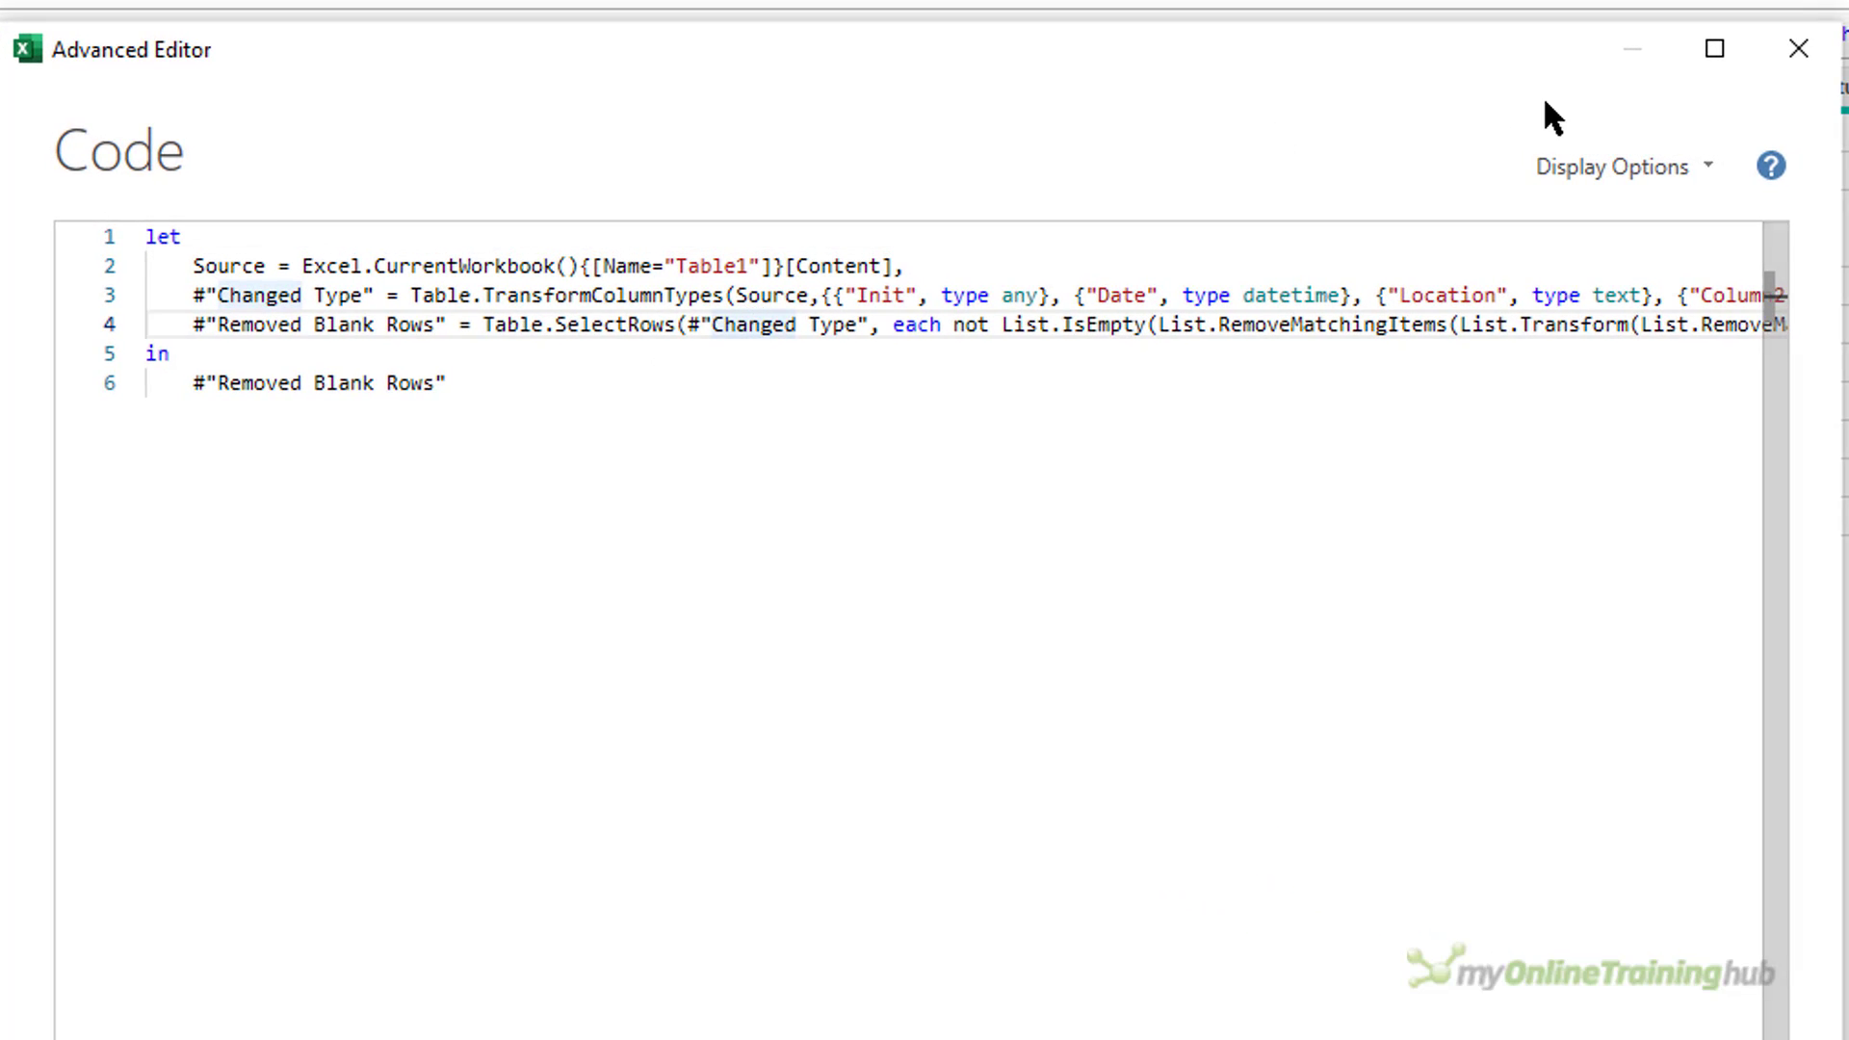
key("End")
key("Return")
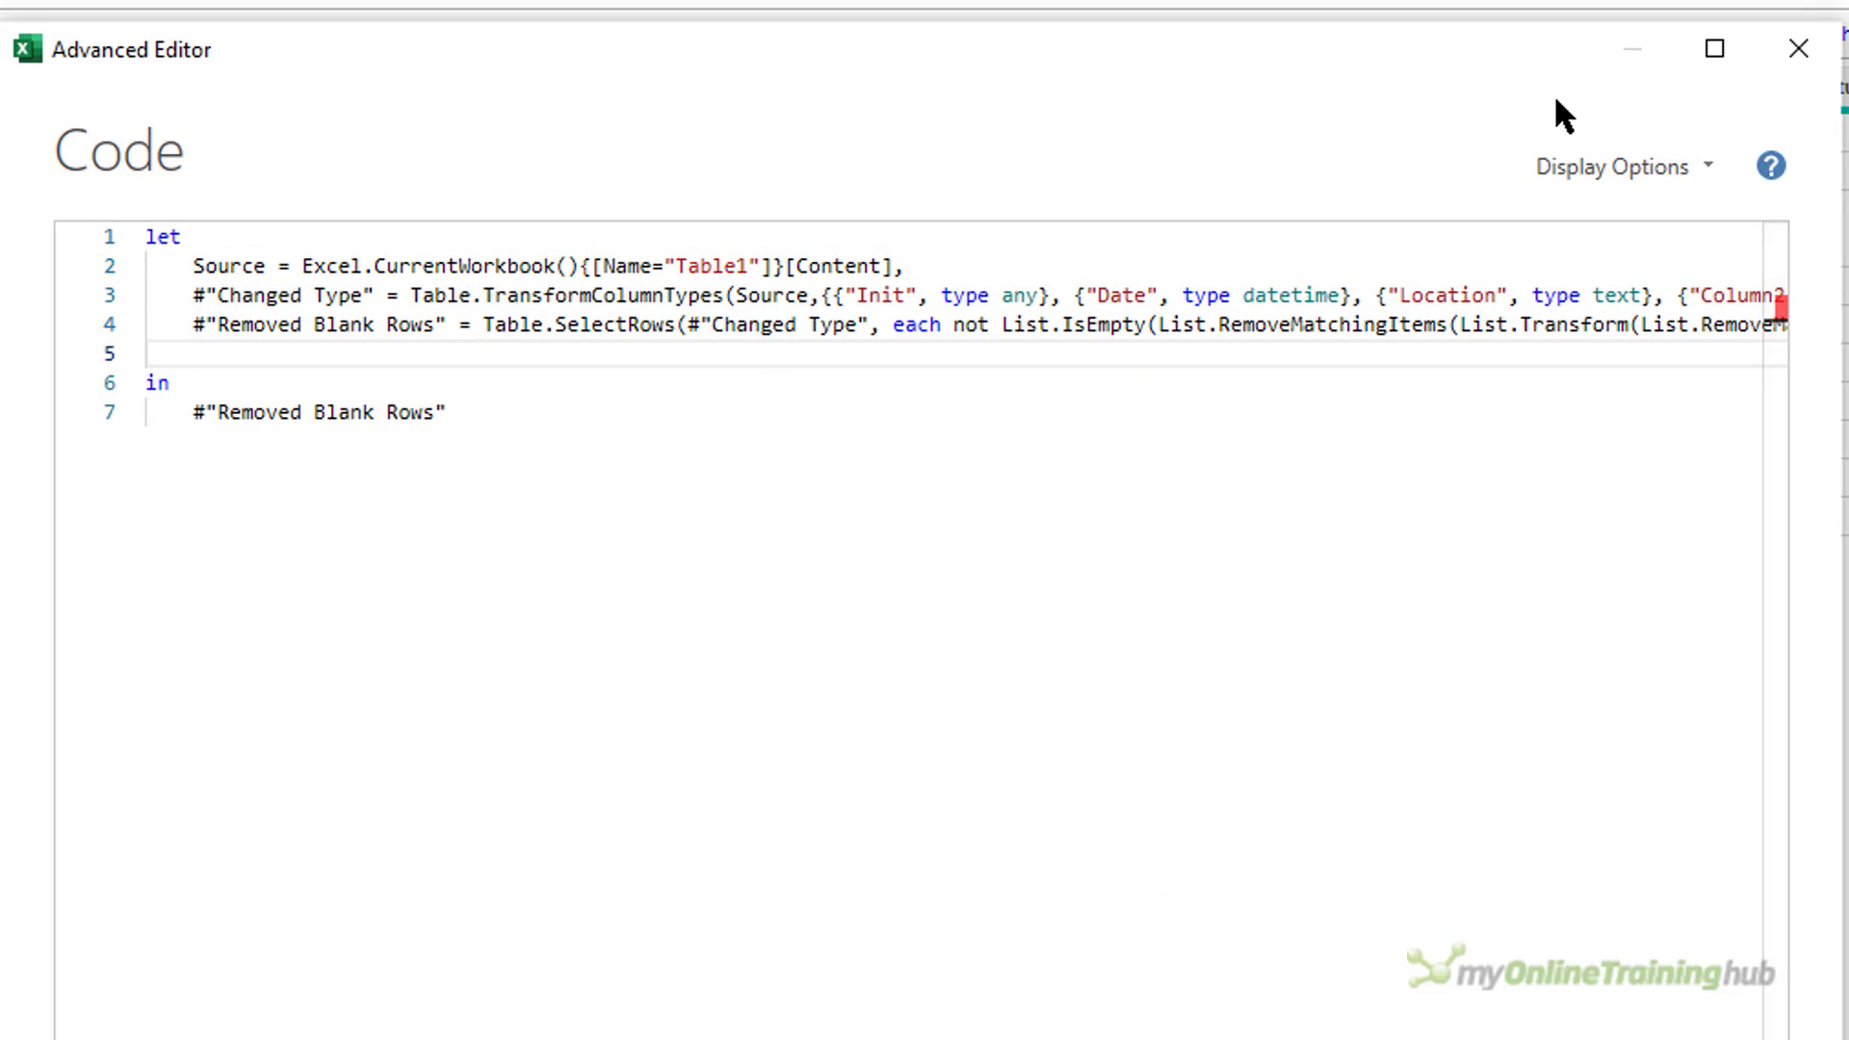
type("#\"Removed Blank ")
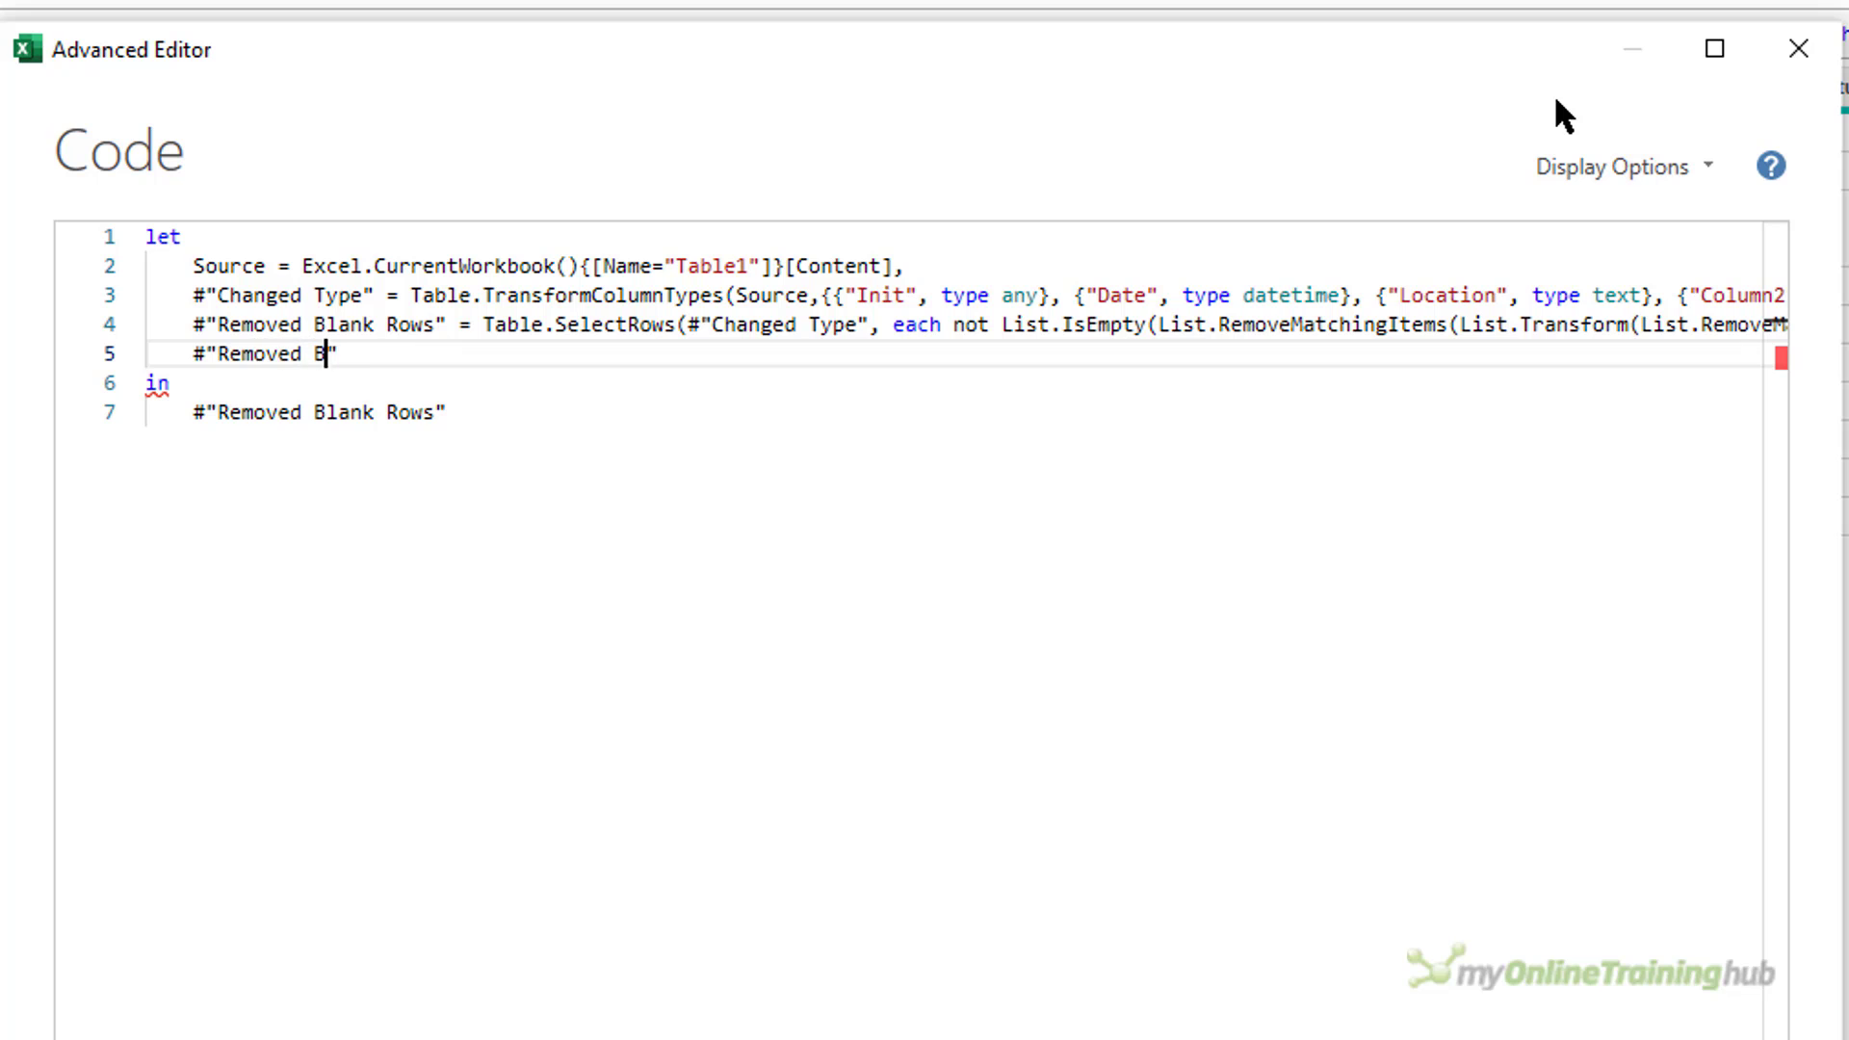
type("Cols\" =")
key("ctrl+v")
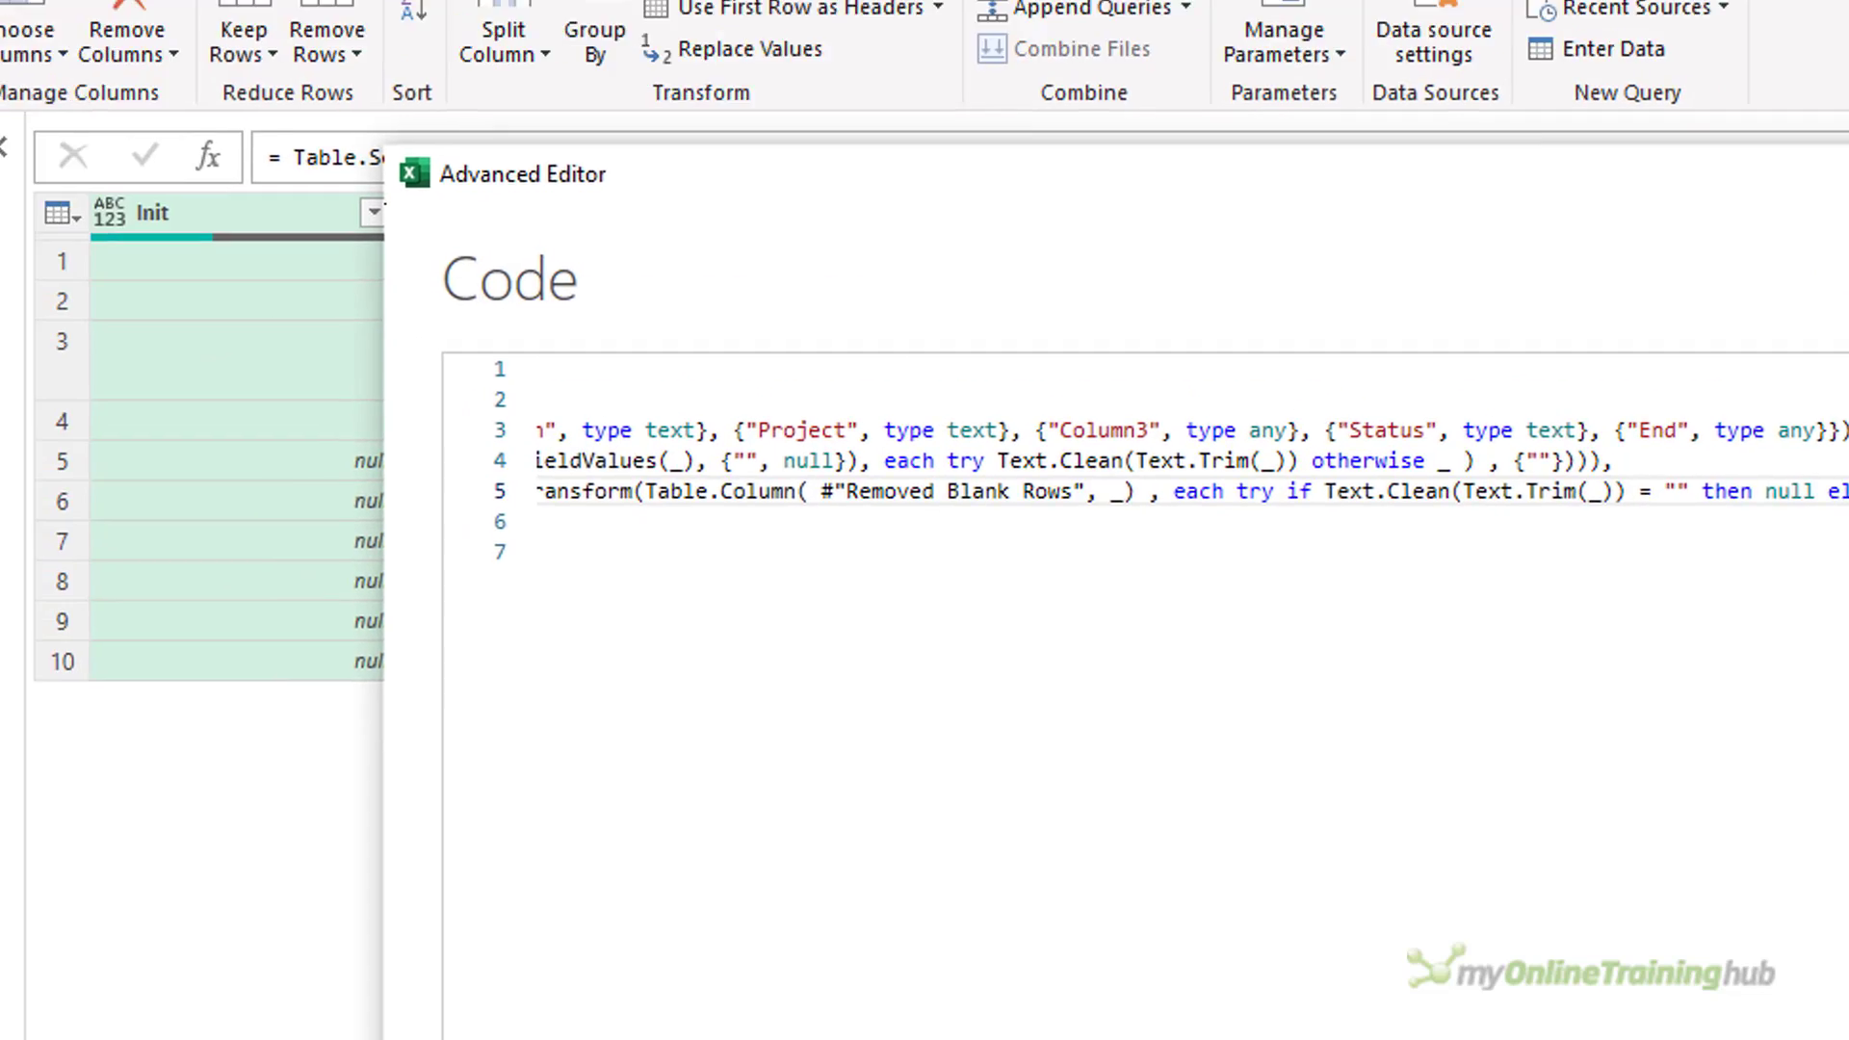
Change the query's output after in to #"Removed Blank Cols" and compare its result with the Removed Blank Rows step.
left_click(1714, 49)
left_click(334, 366)
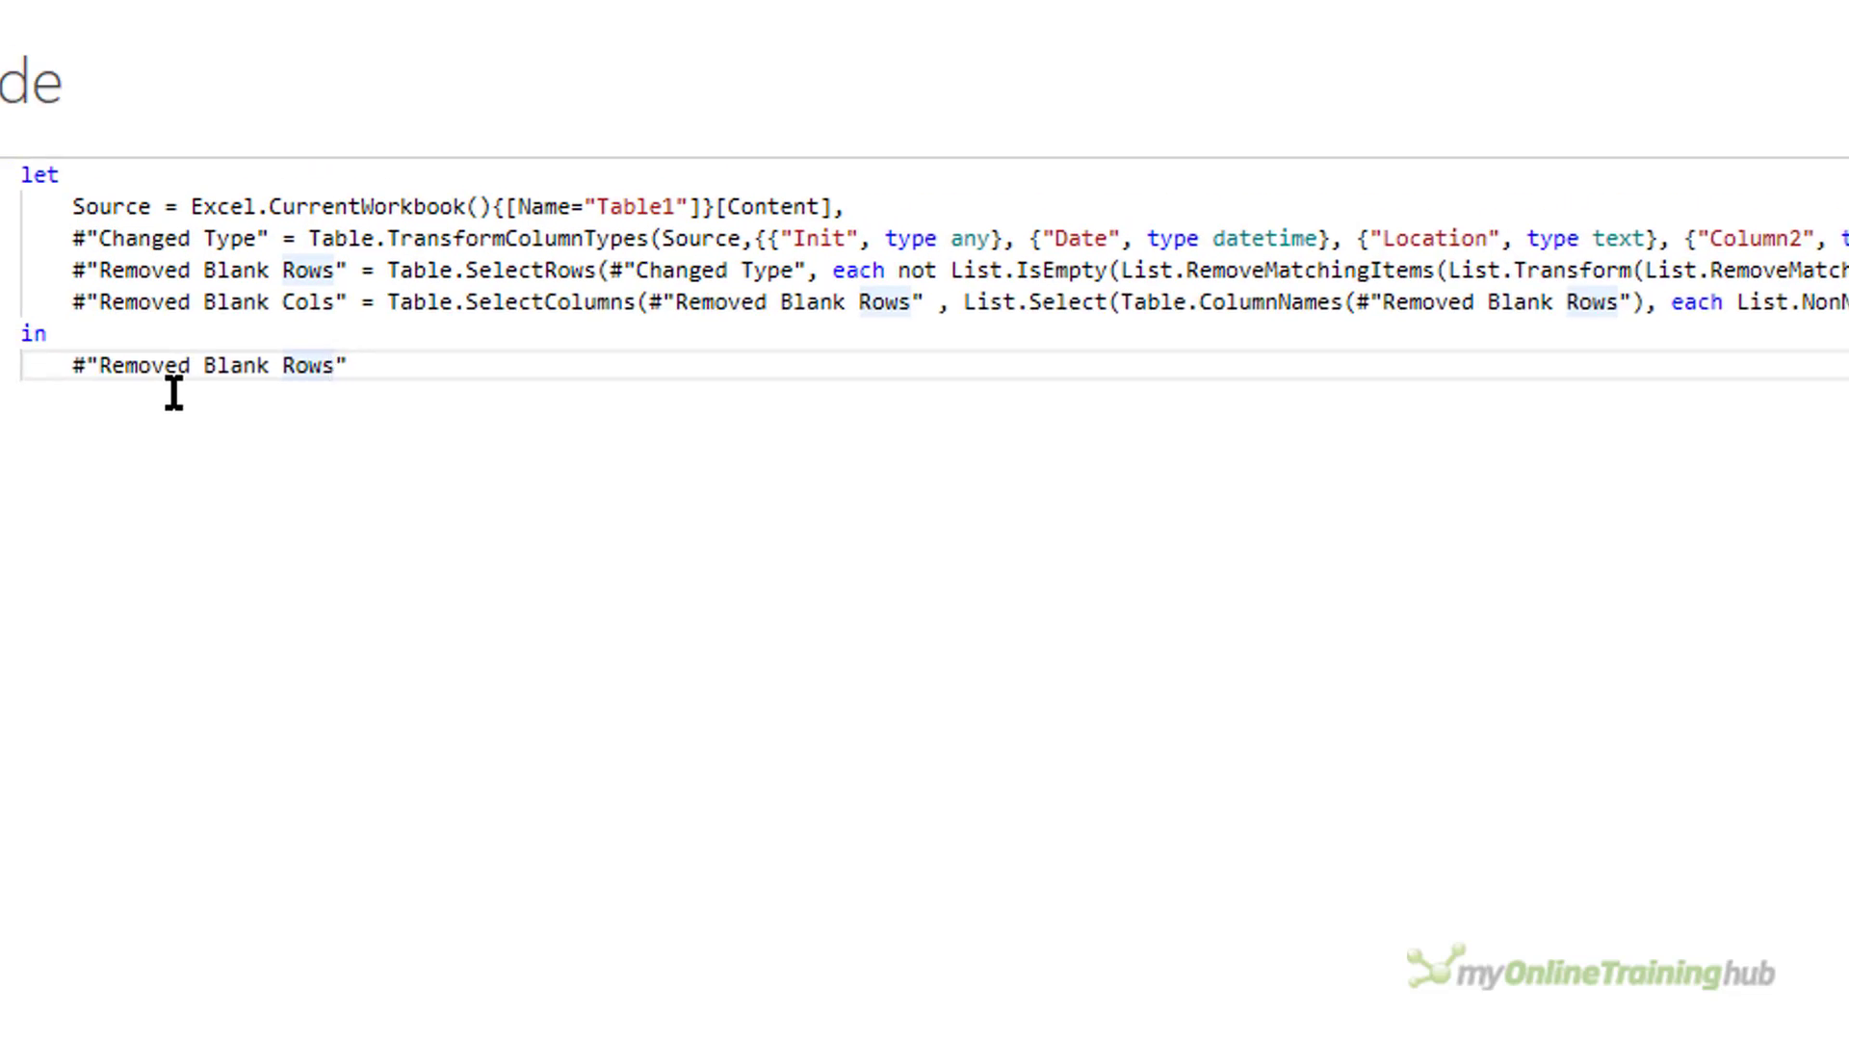
key("BackSpace")
key("BackSpace")
key("BackSpace")
key("BackSpace")
type("Cols")
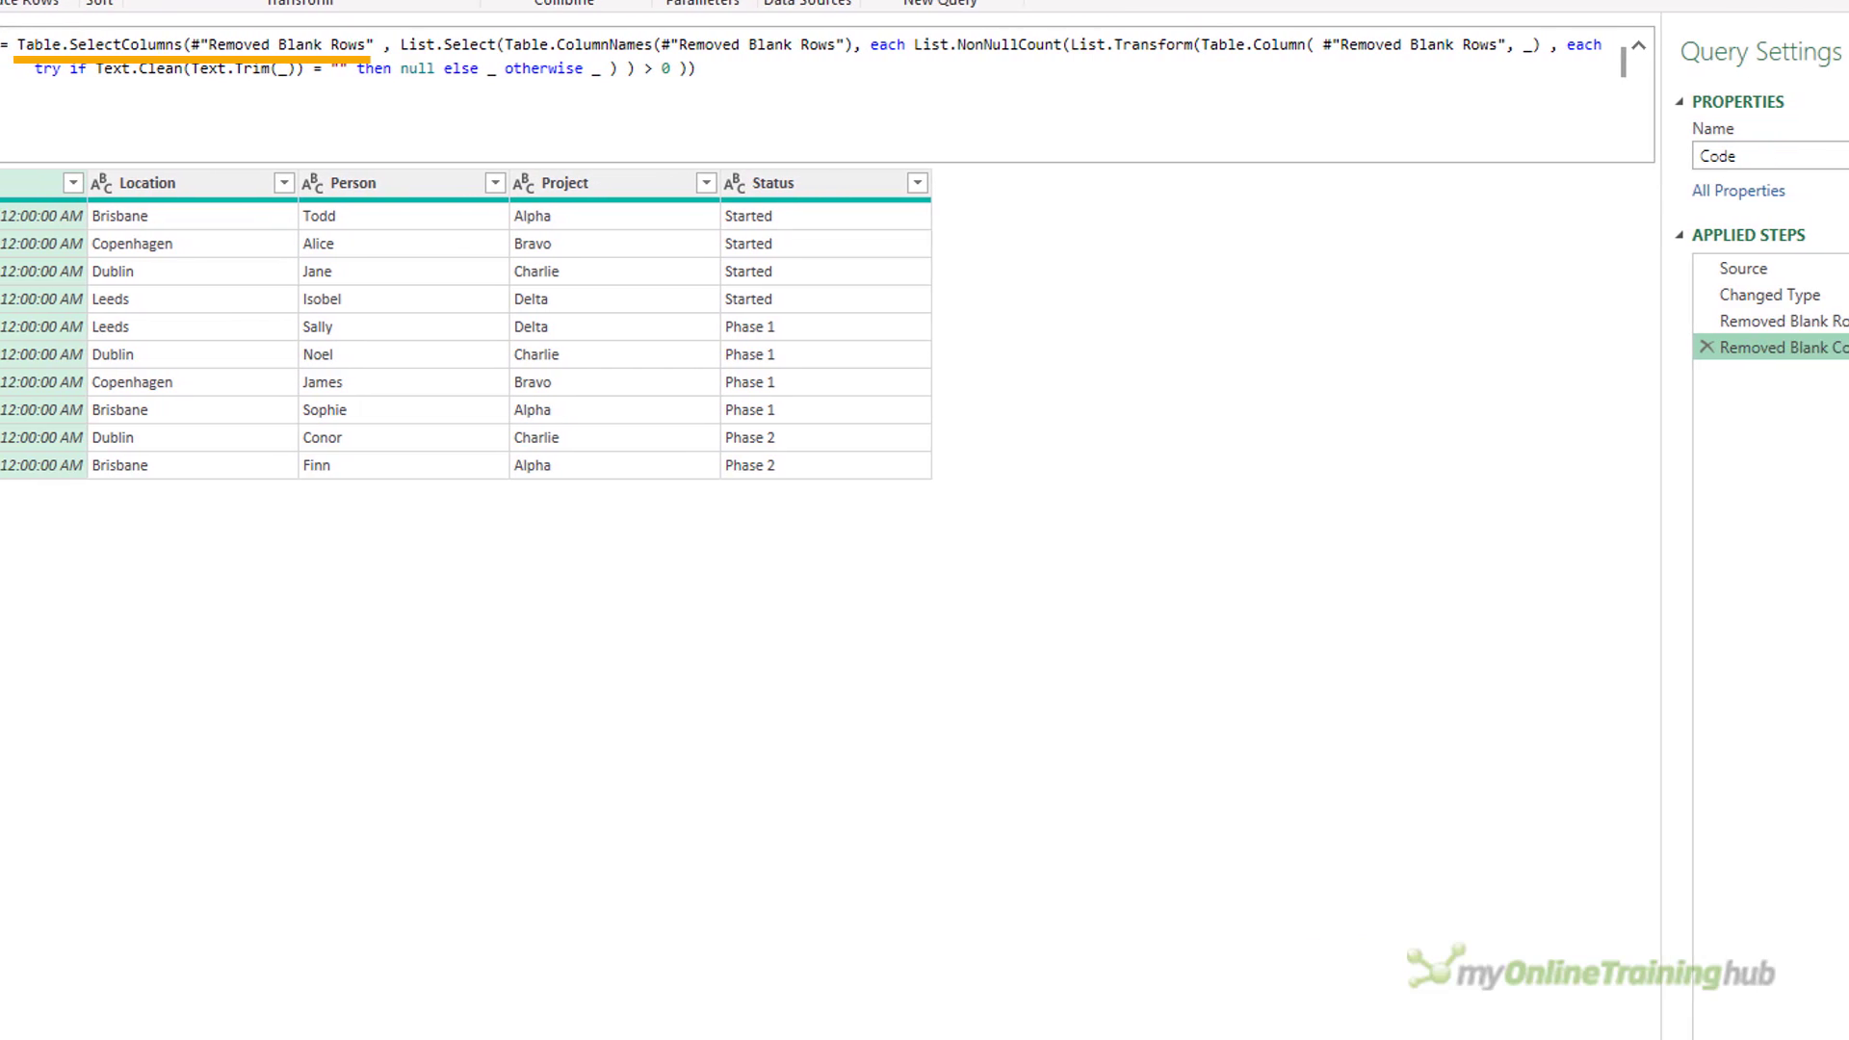
left_click(1708, 318)
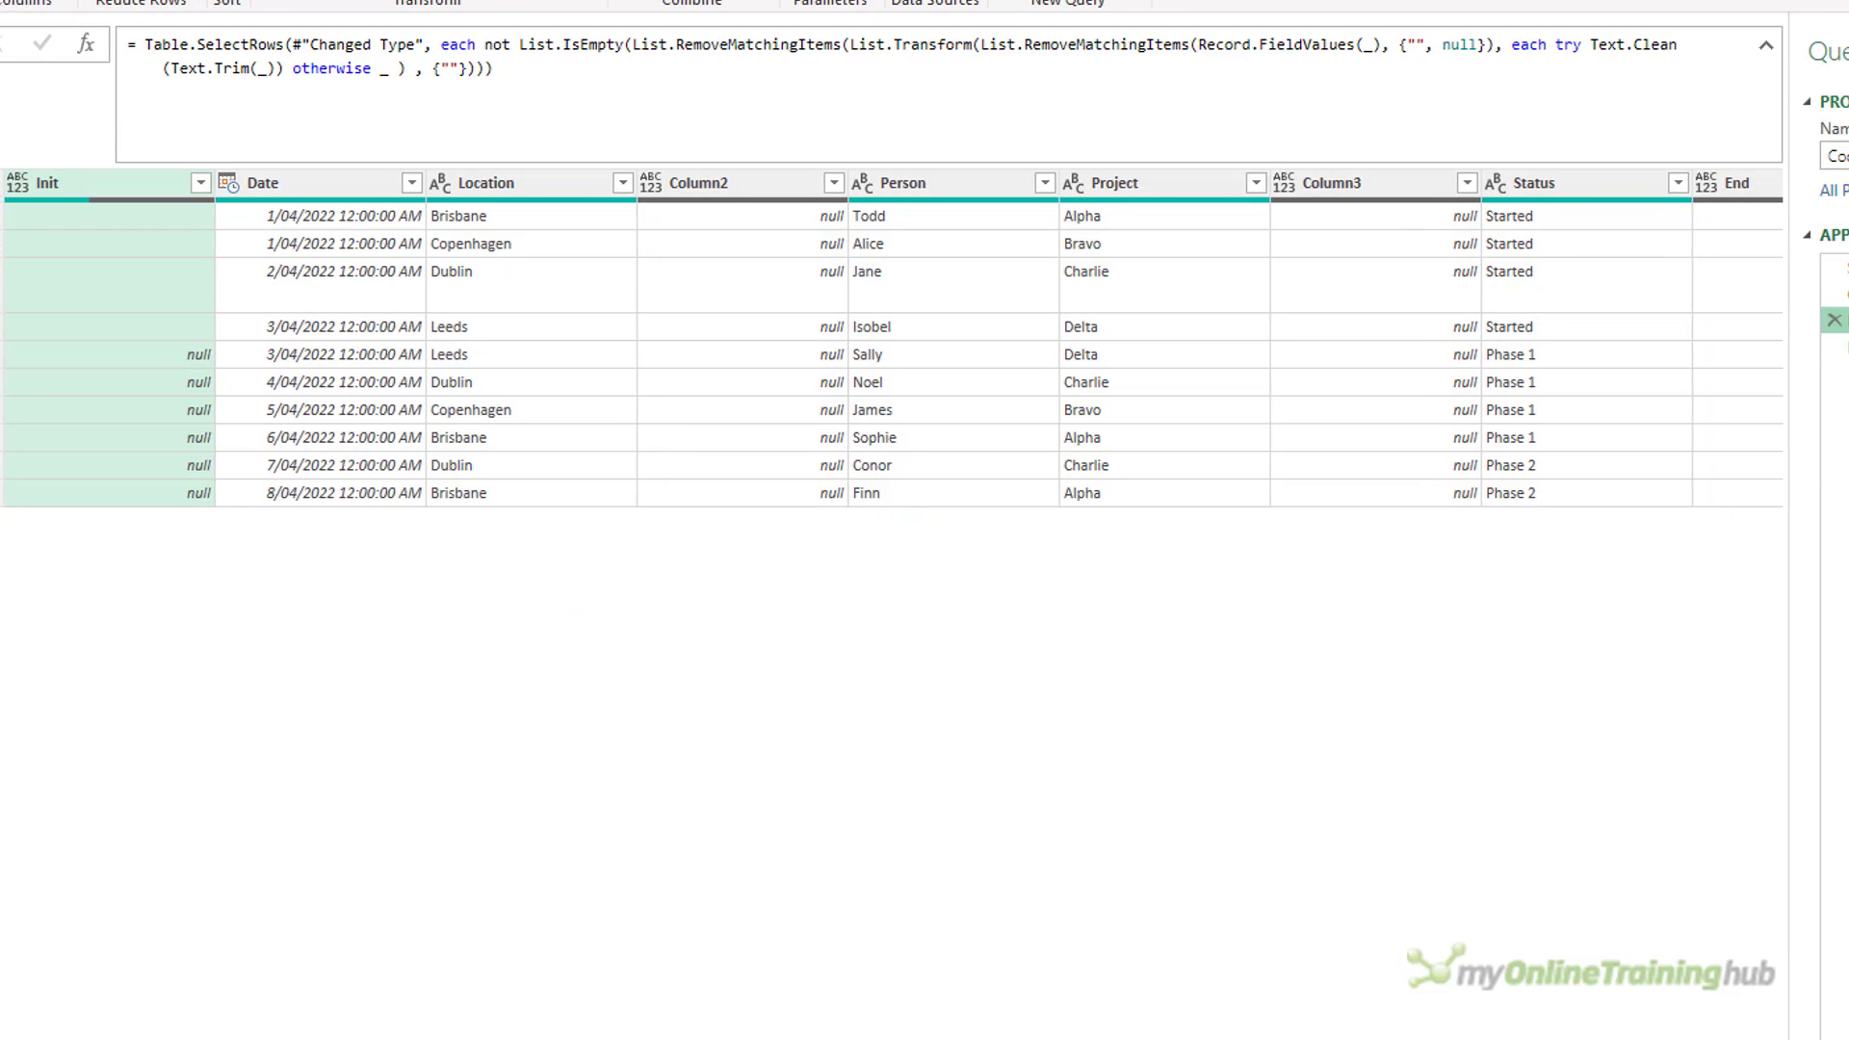
left_click(1716, 345)
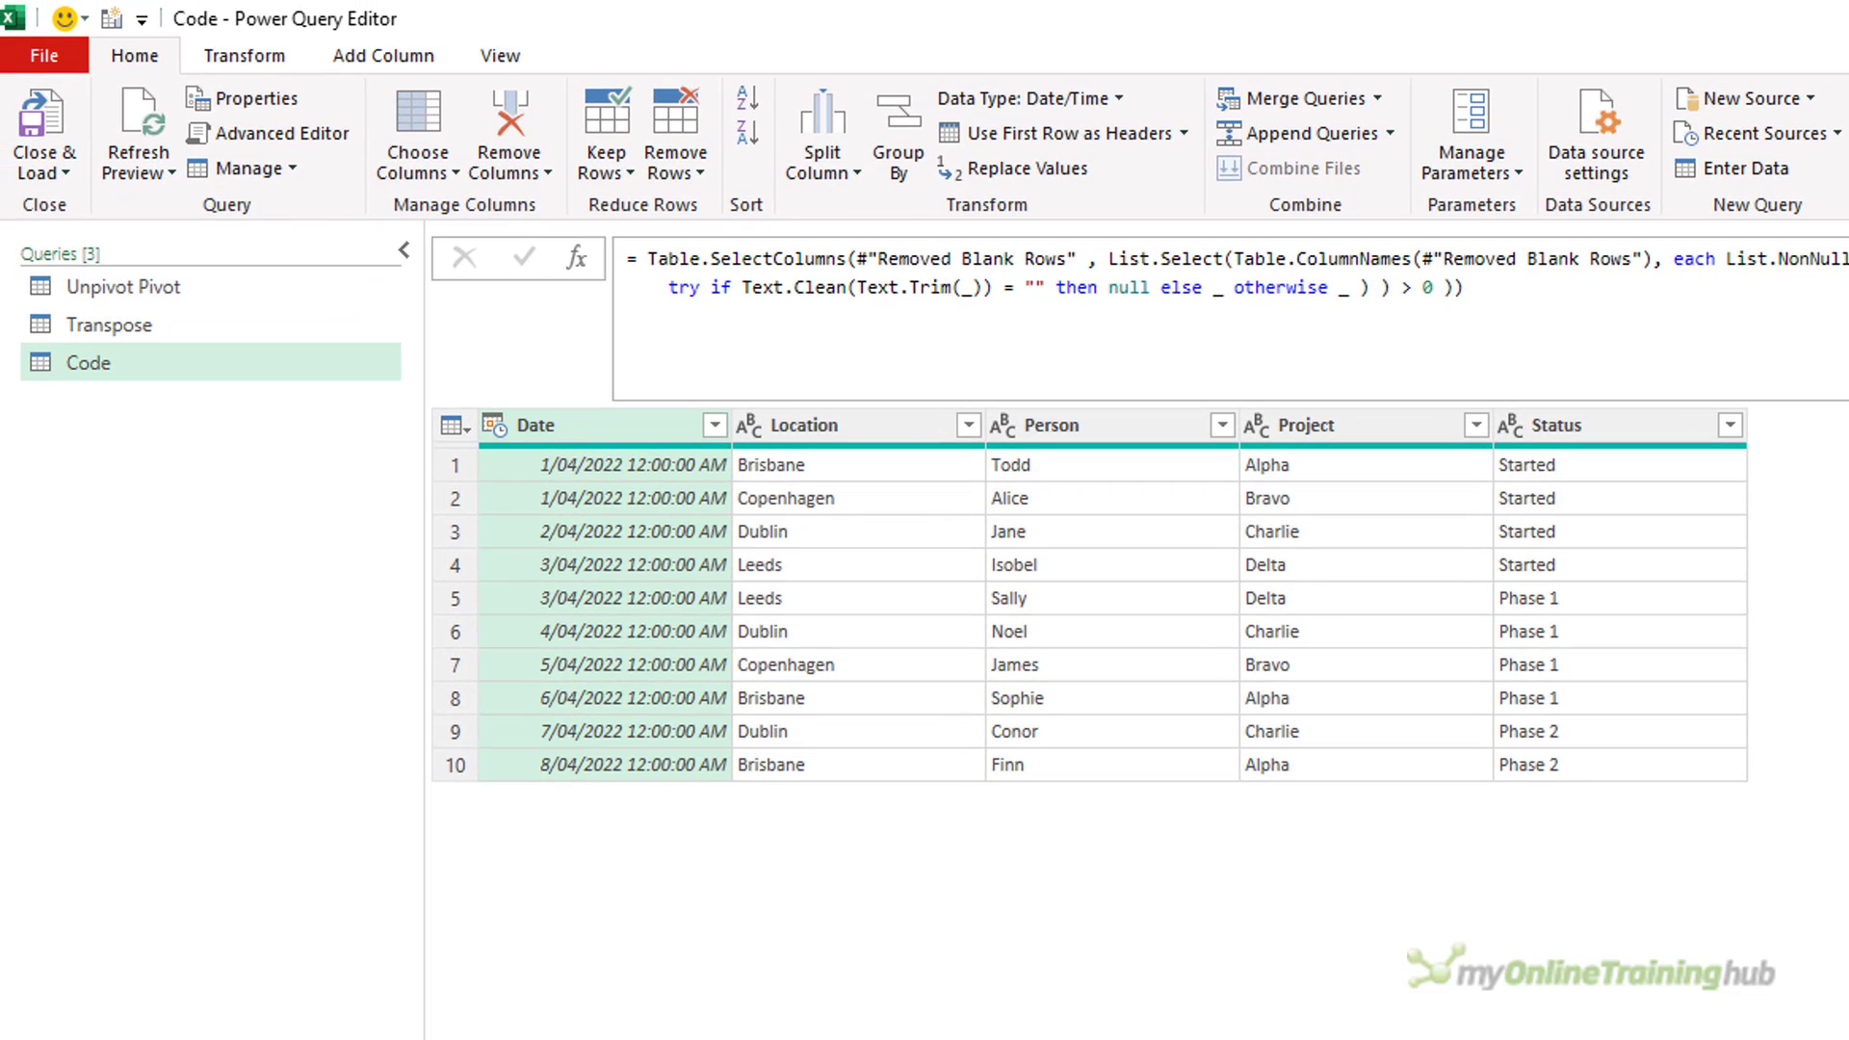
Duplicate the Code query and name the copy fxRemoveBlanks.
right_click(113, 362)
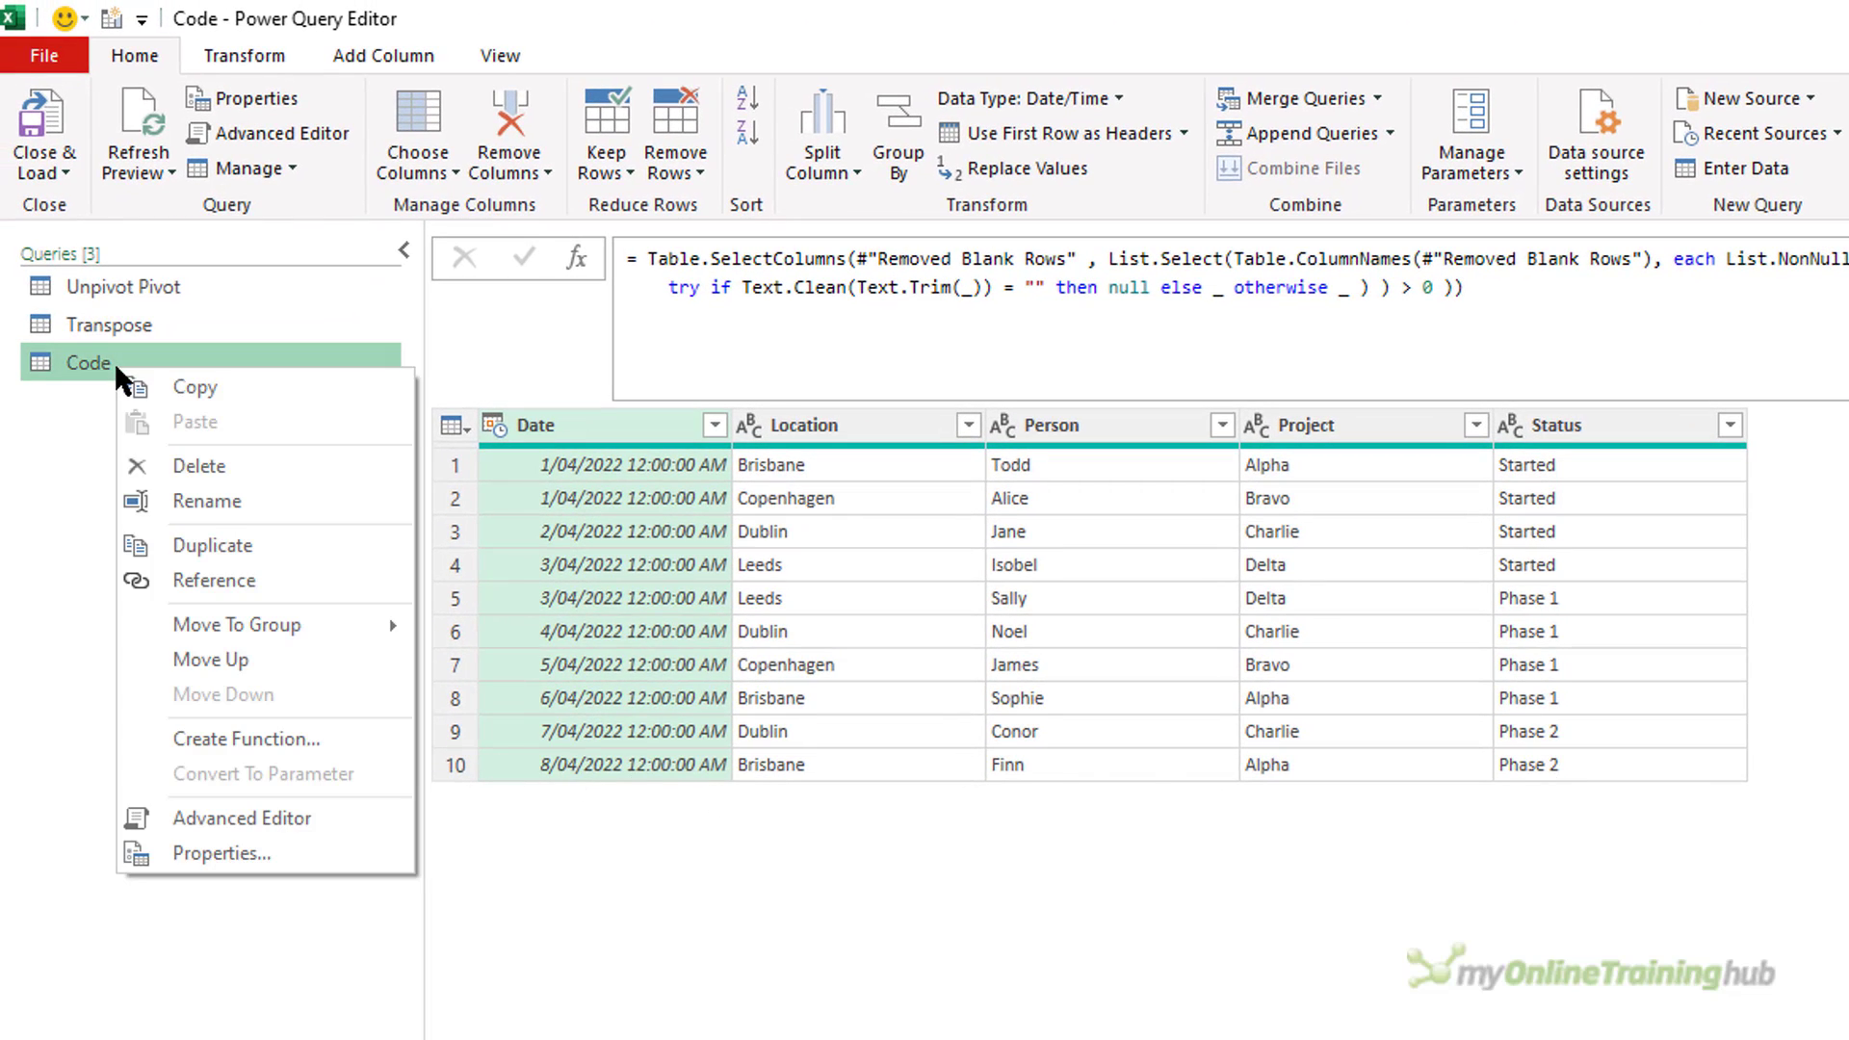
left_click(229, 547)
double_click(200, 400)
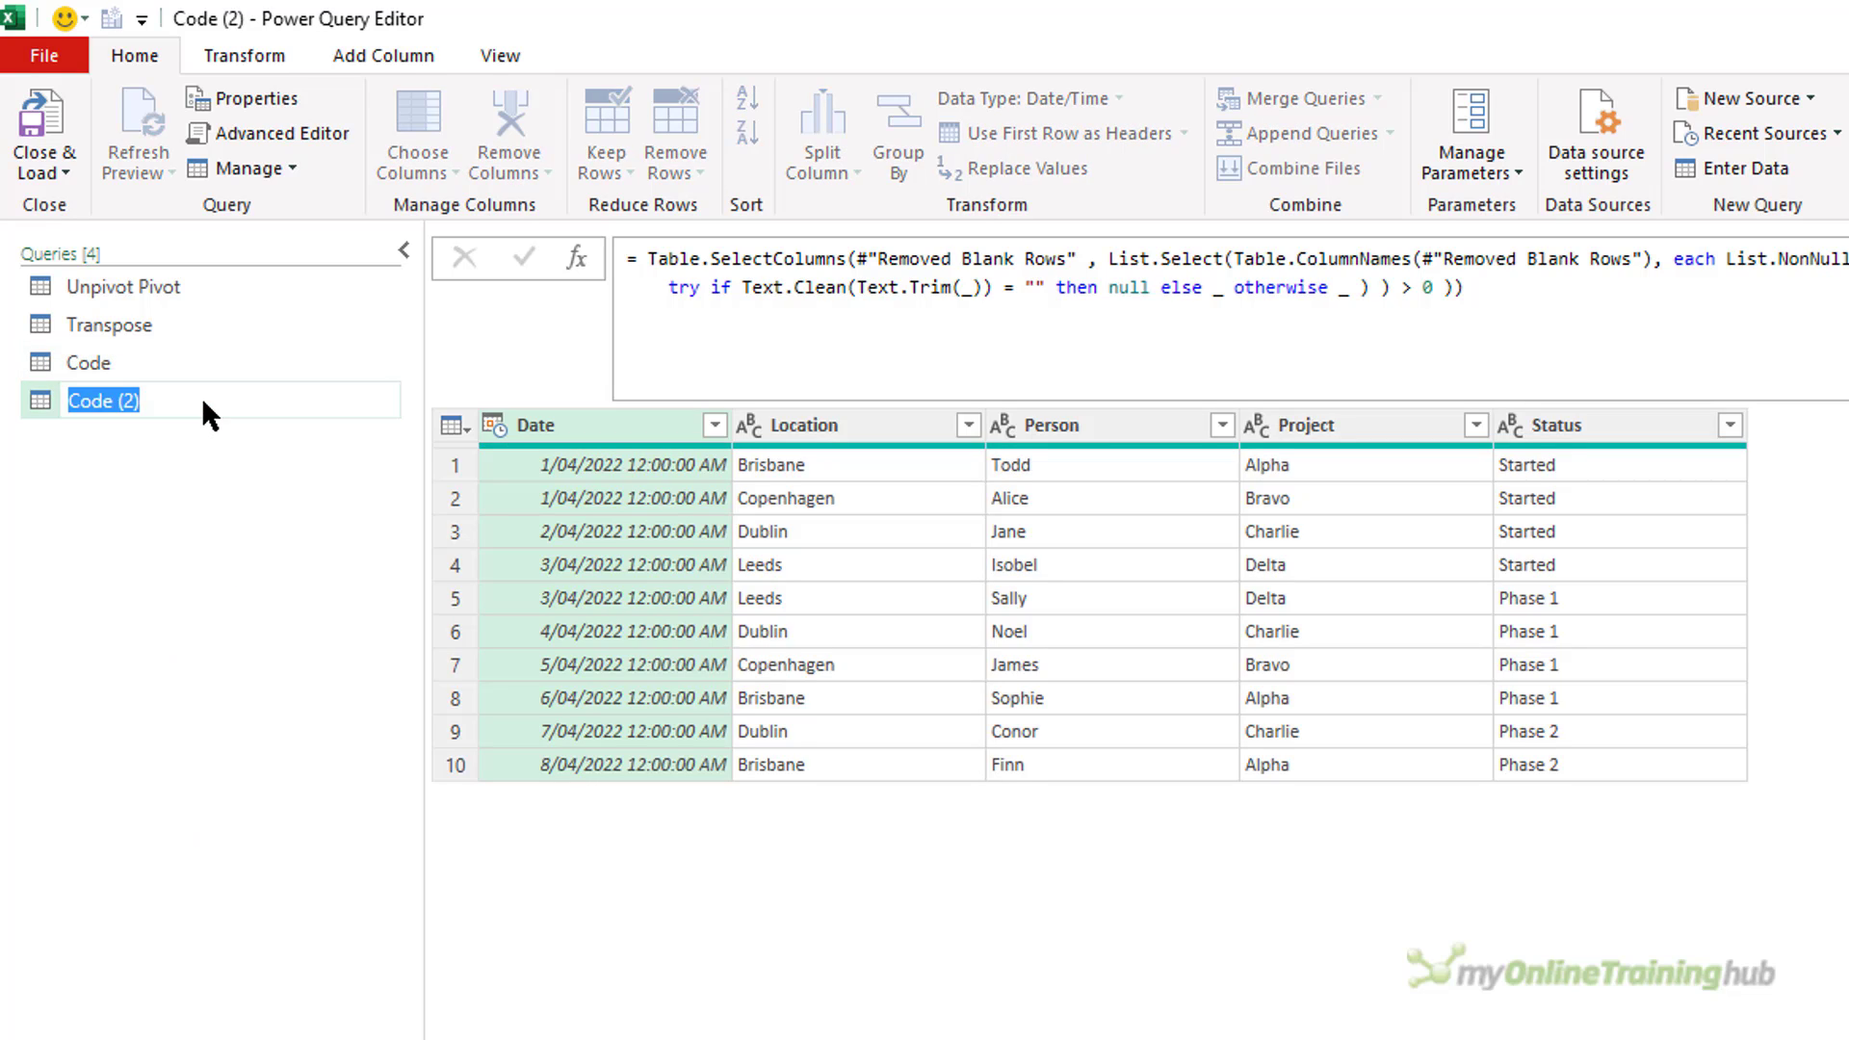
type("fxRemoveBlanks")
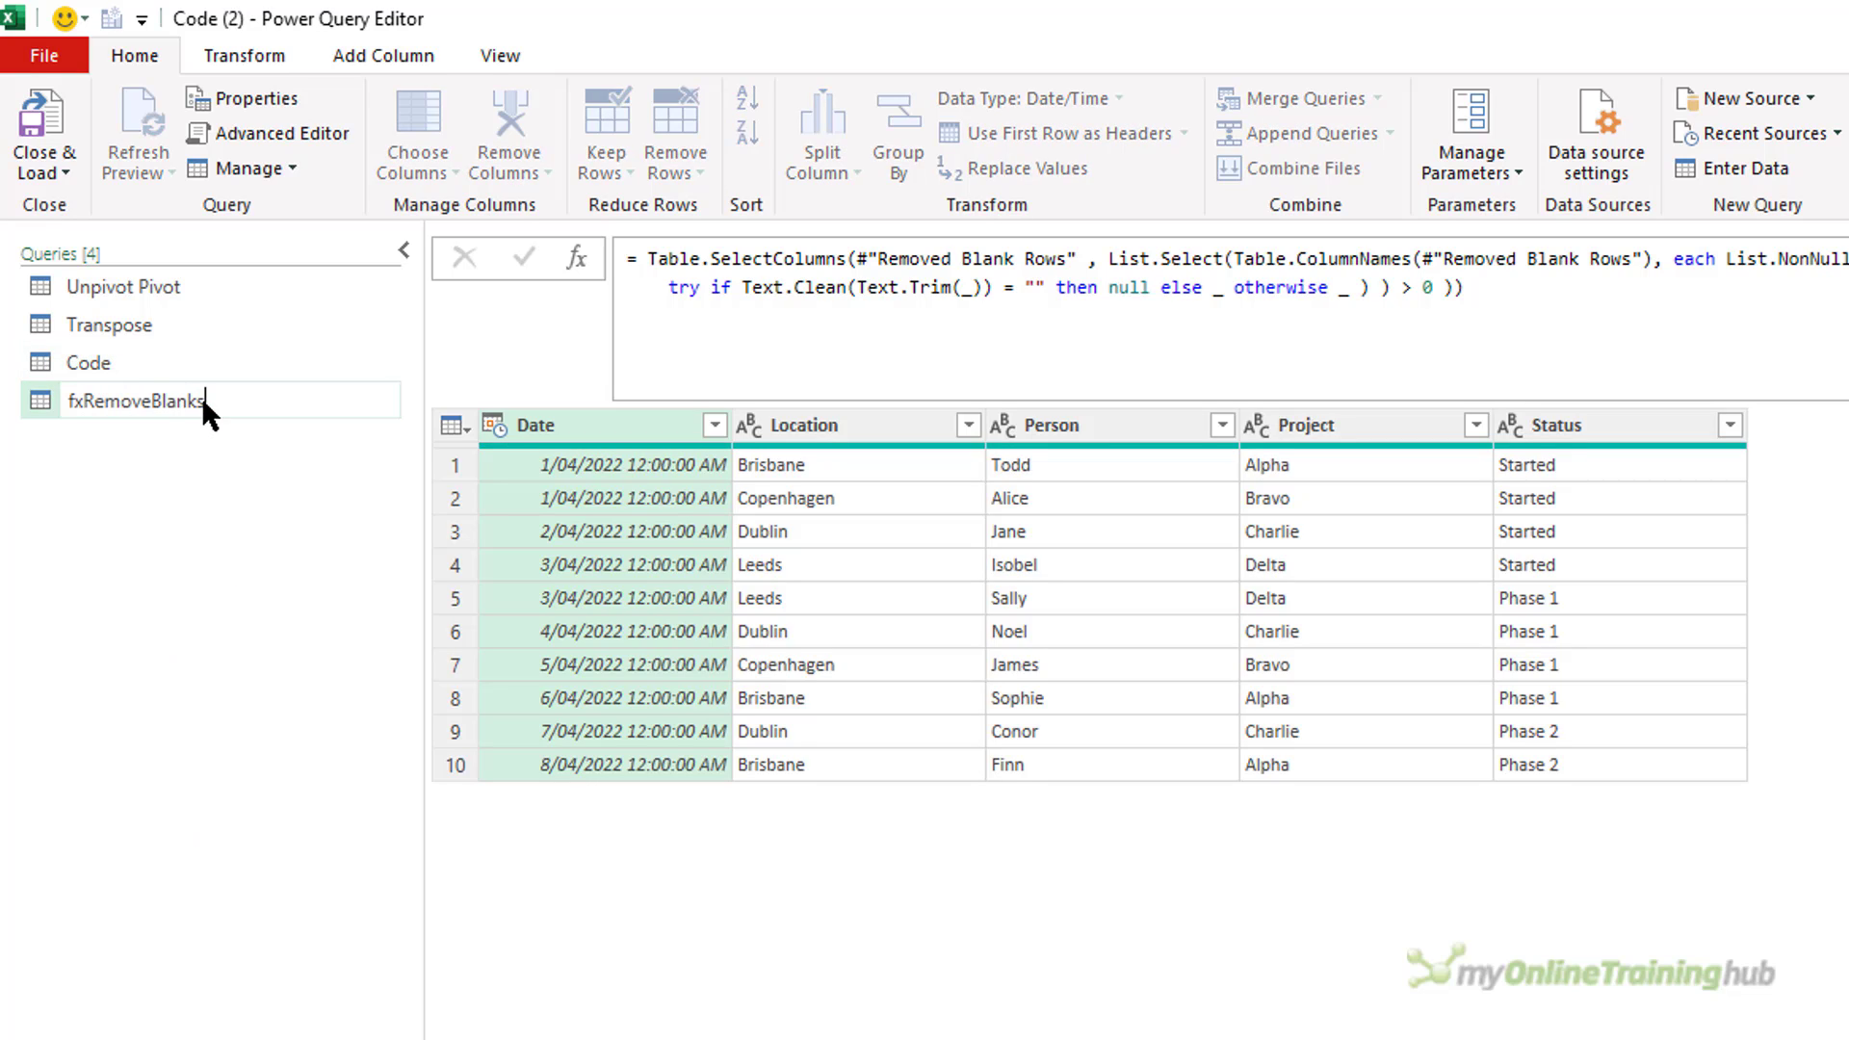
key("Return")
In the fxRemoveBlanks M code, insert the function header (Source as table) => on a new line above let.
left_click(291, 133)
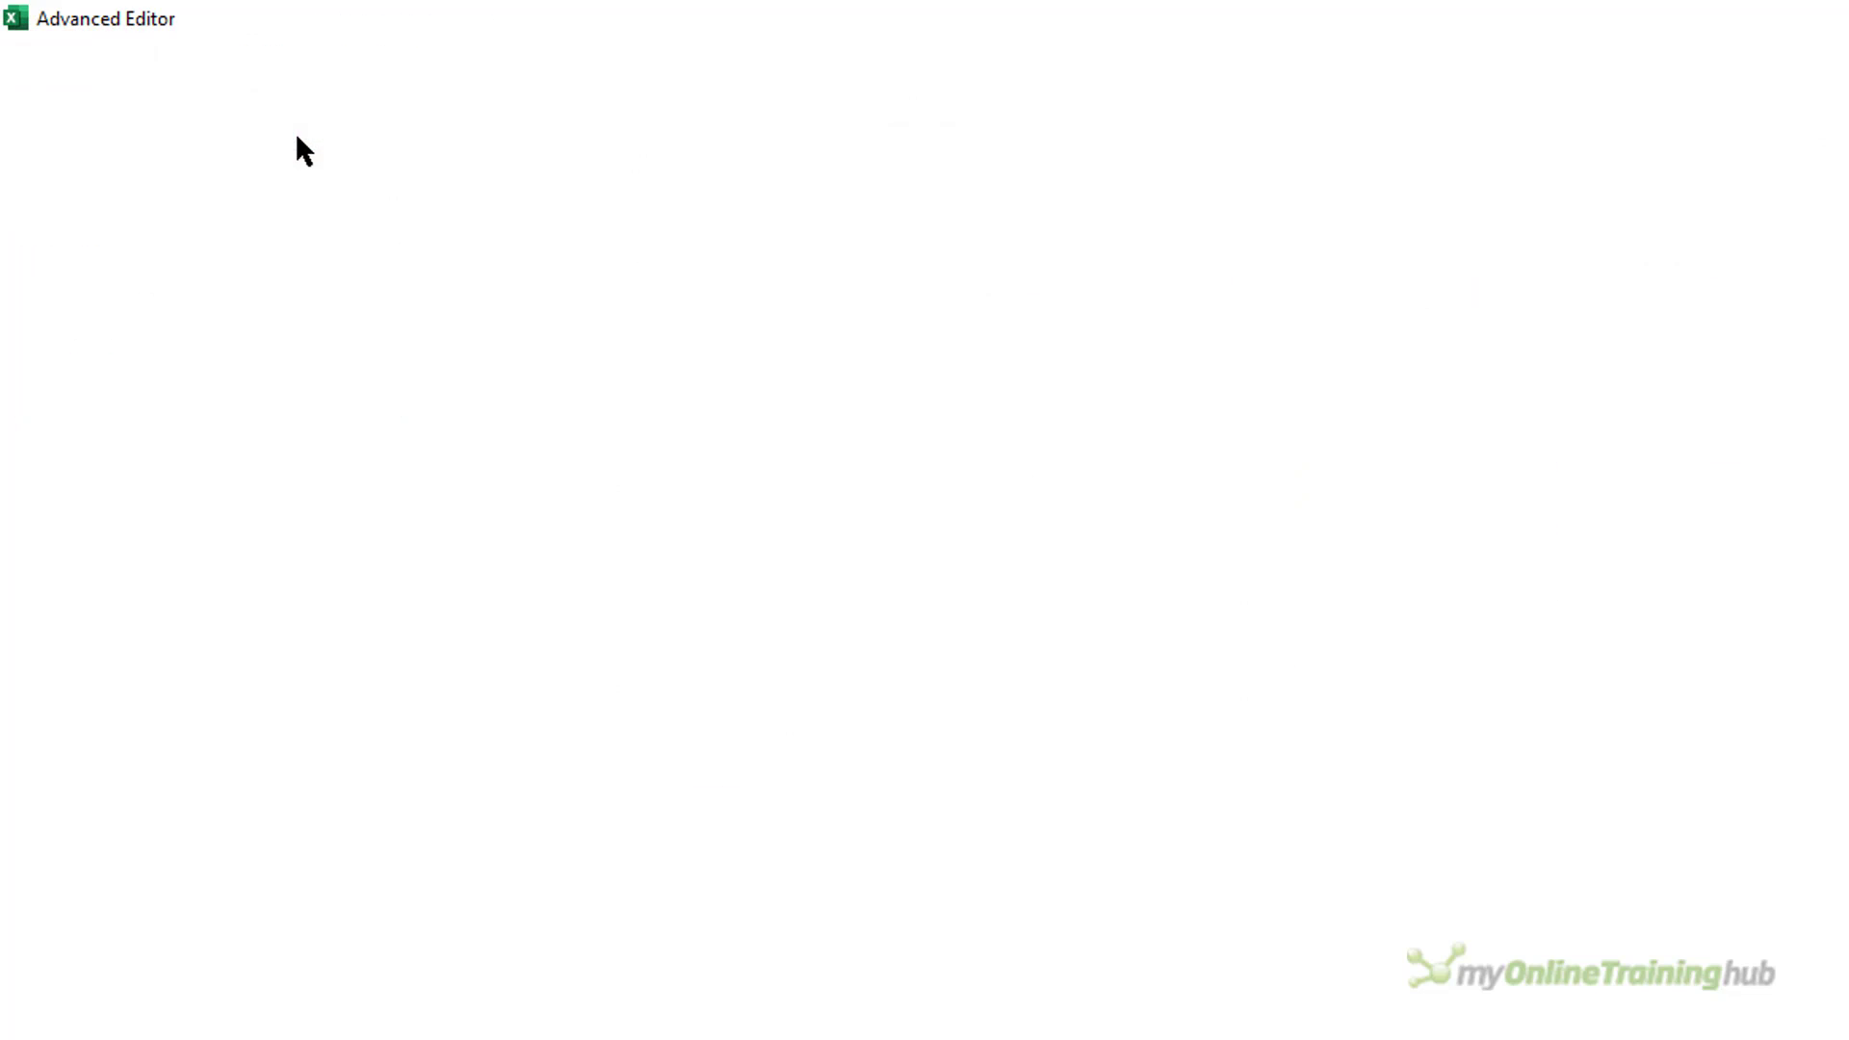
key("Return")
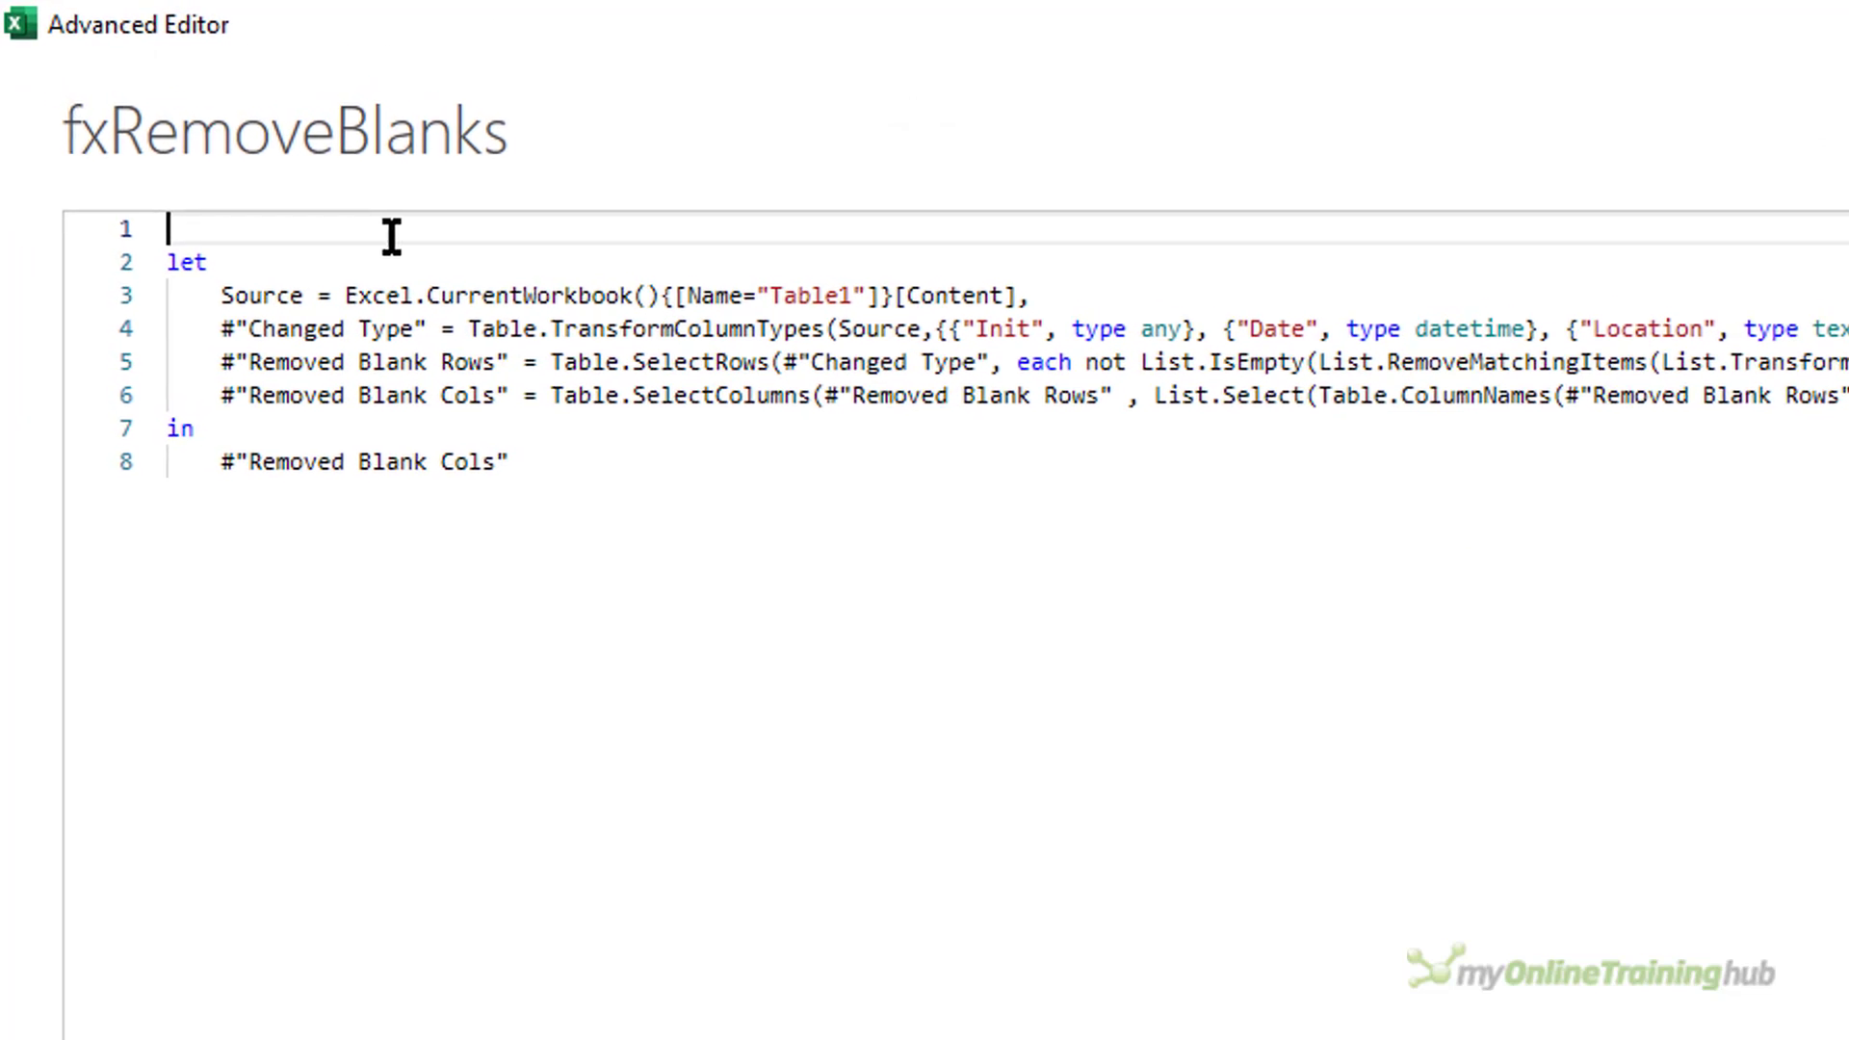
type("()")
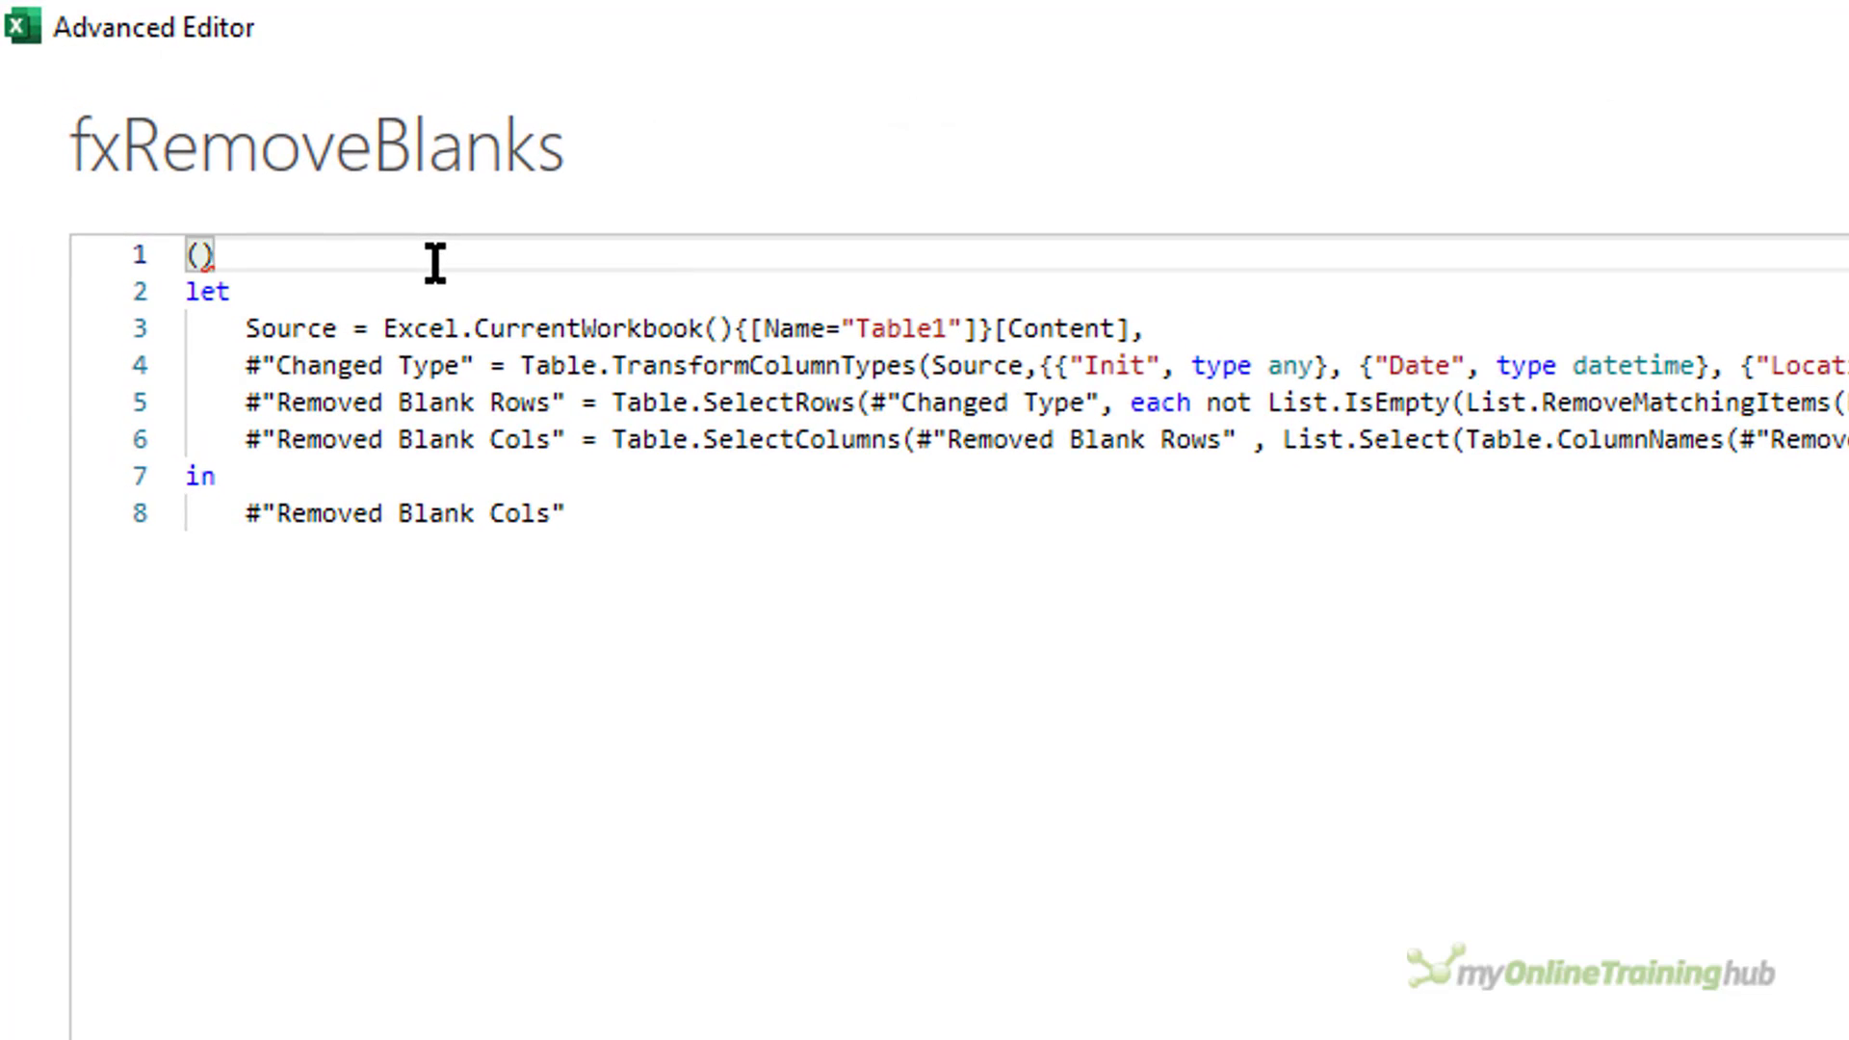
key("Left")
type("Source")
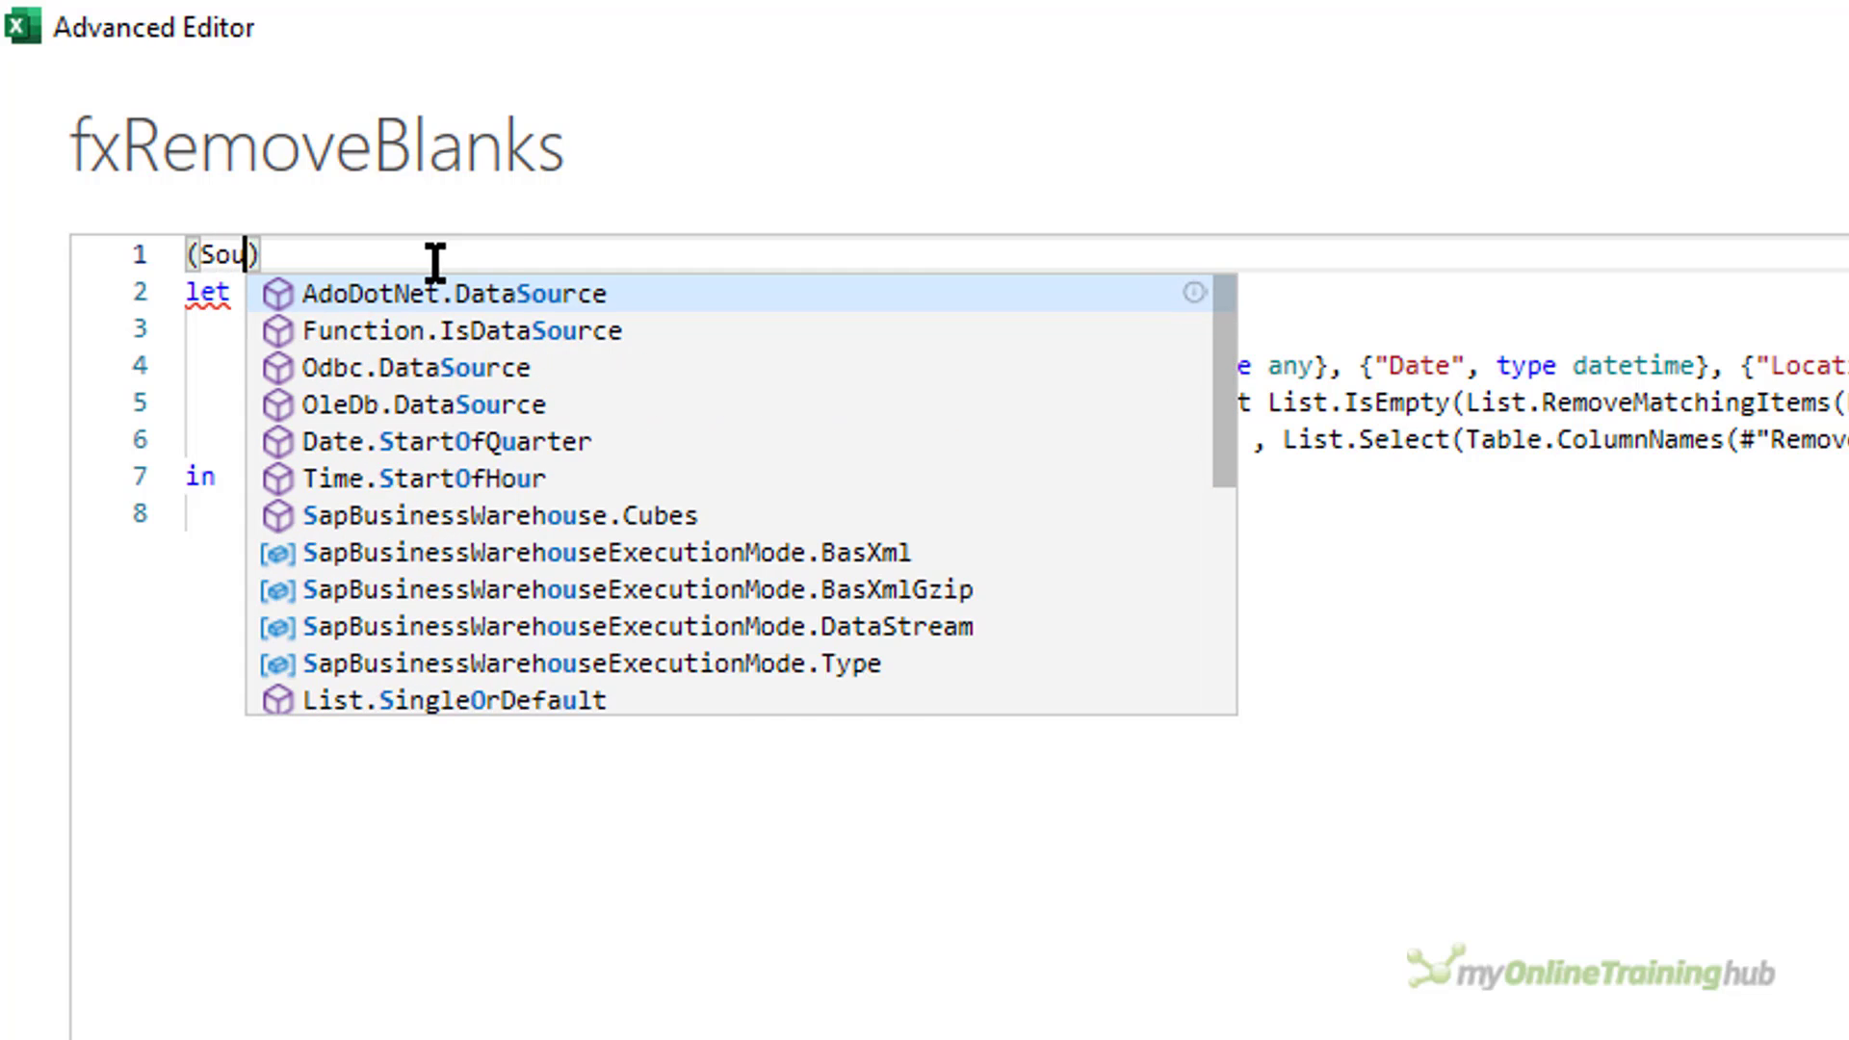
type(" as tabl")
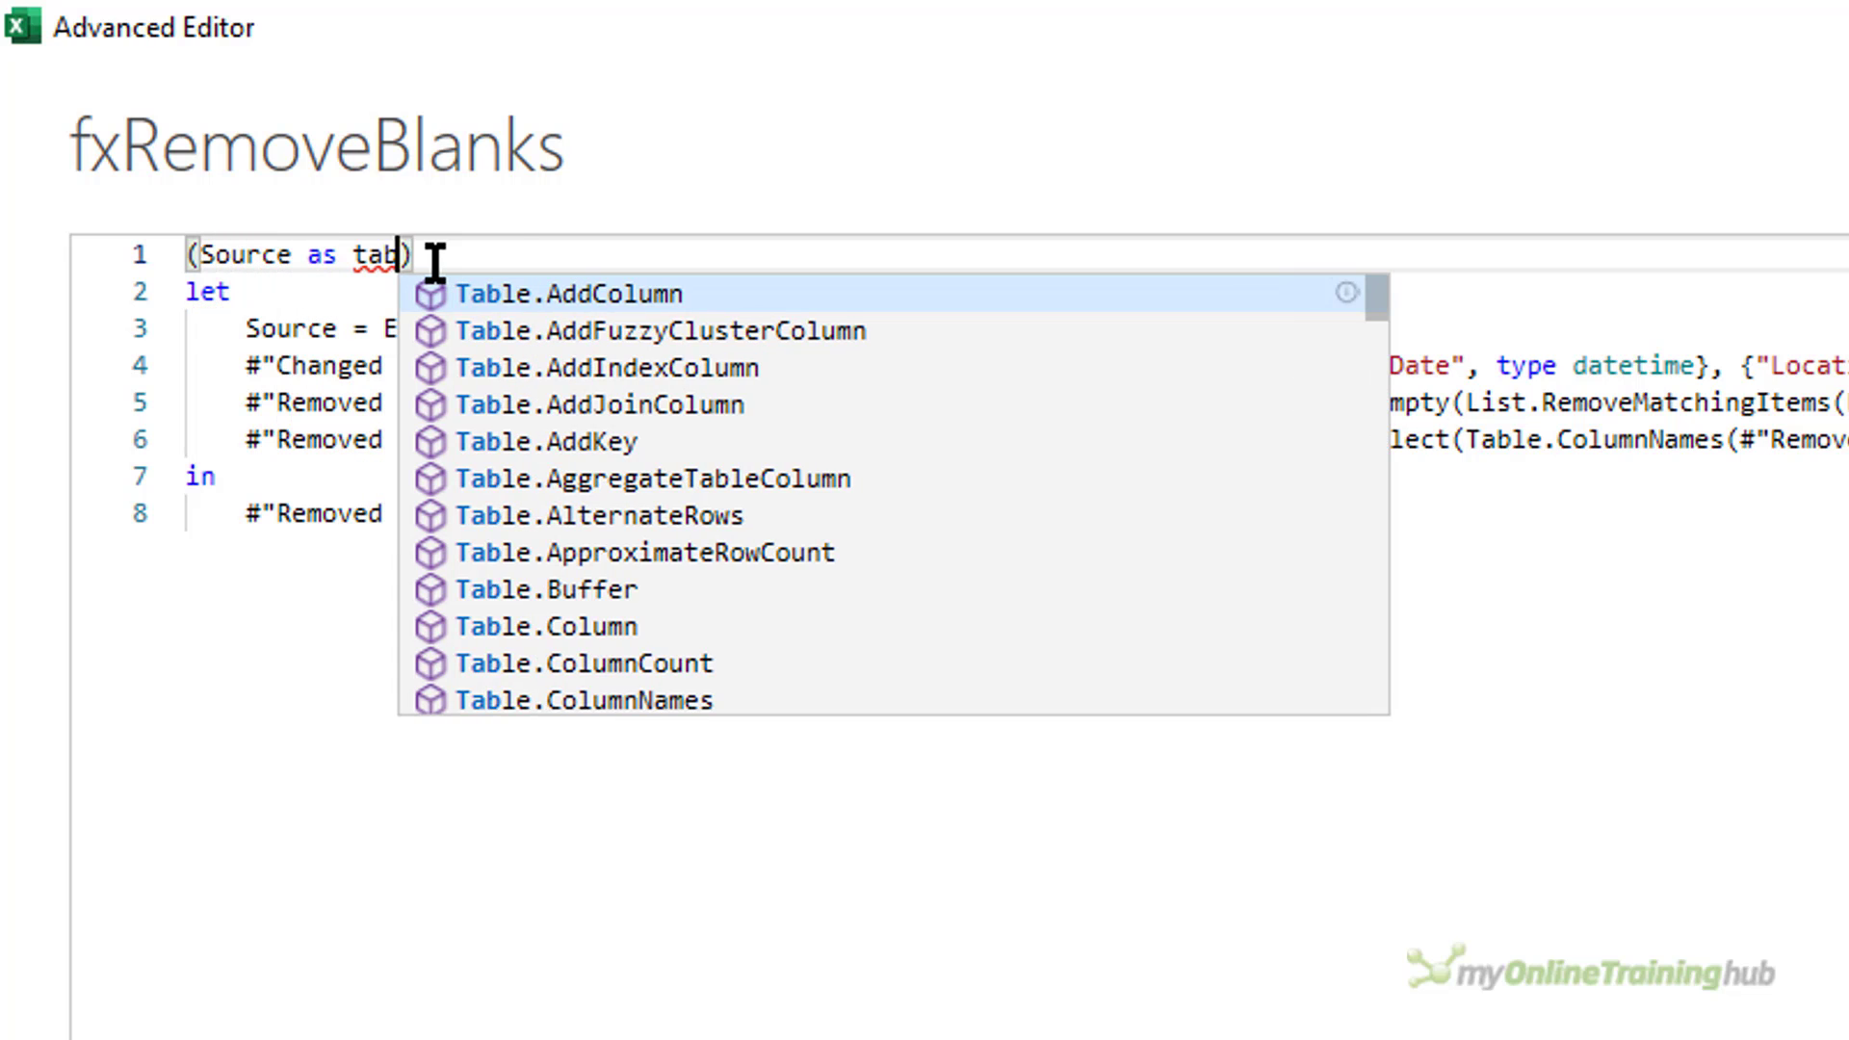
type("e")
key("Escape")
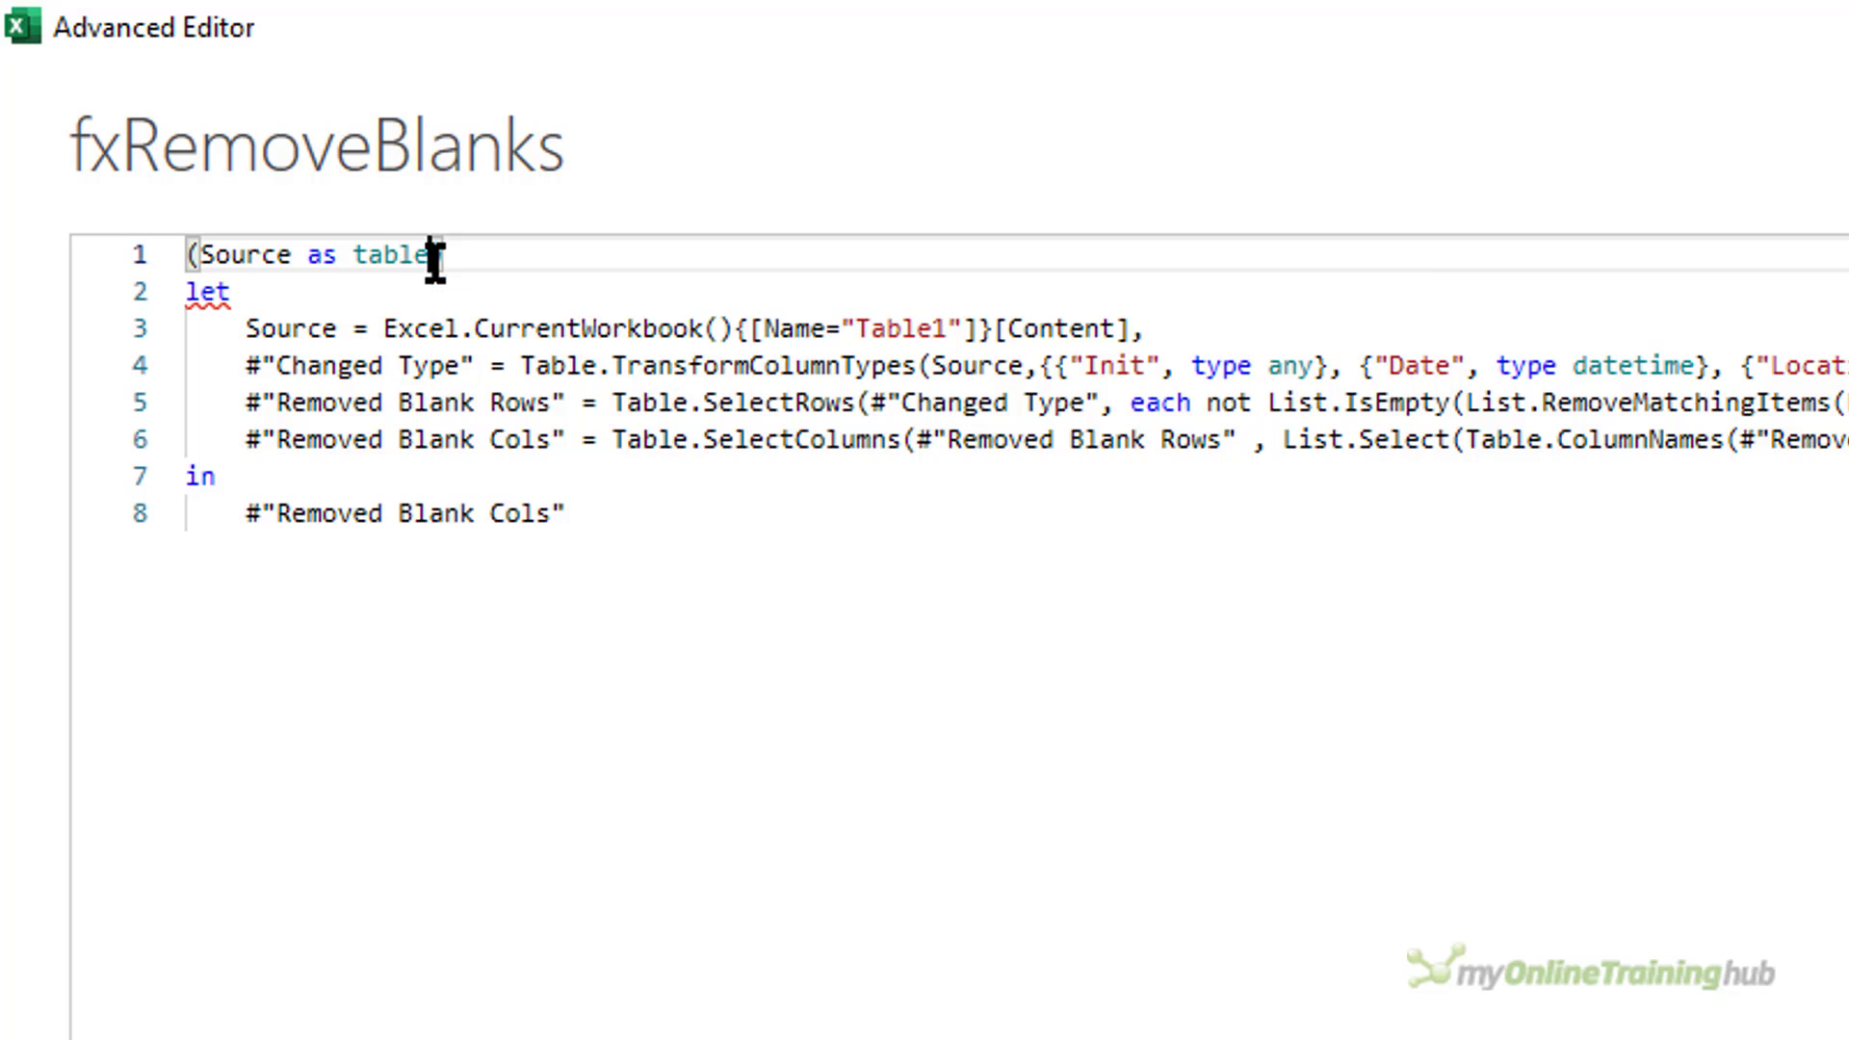
key("Right")
type("=>")
Delete the Source and #"Changed Type" lines from the fxRemoveBlanks code.
key("Down")
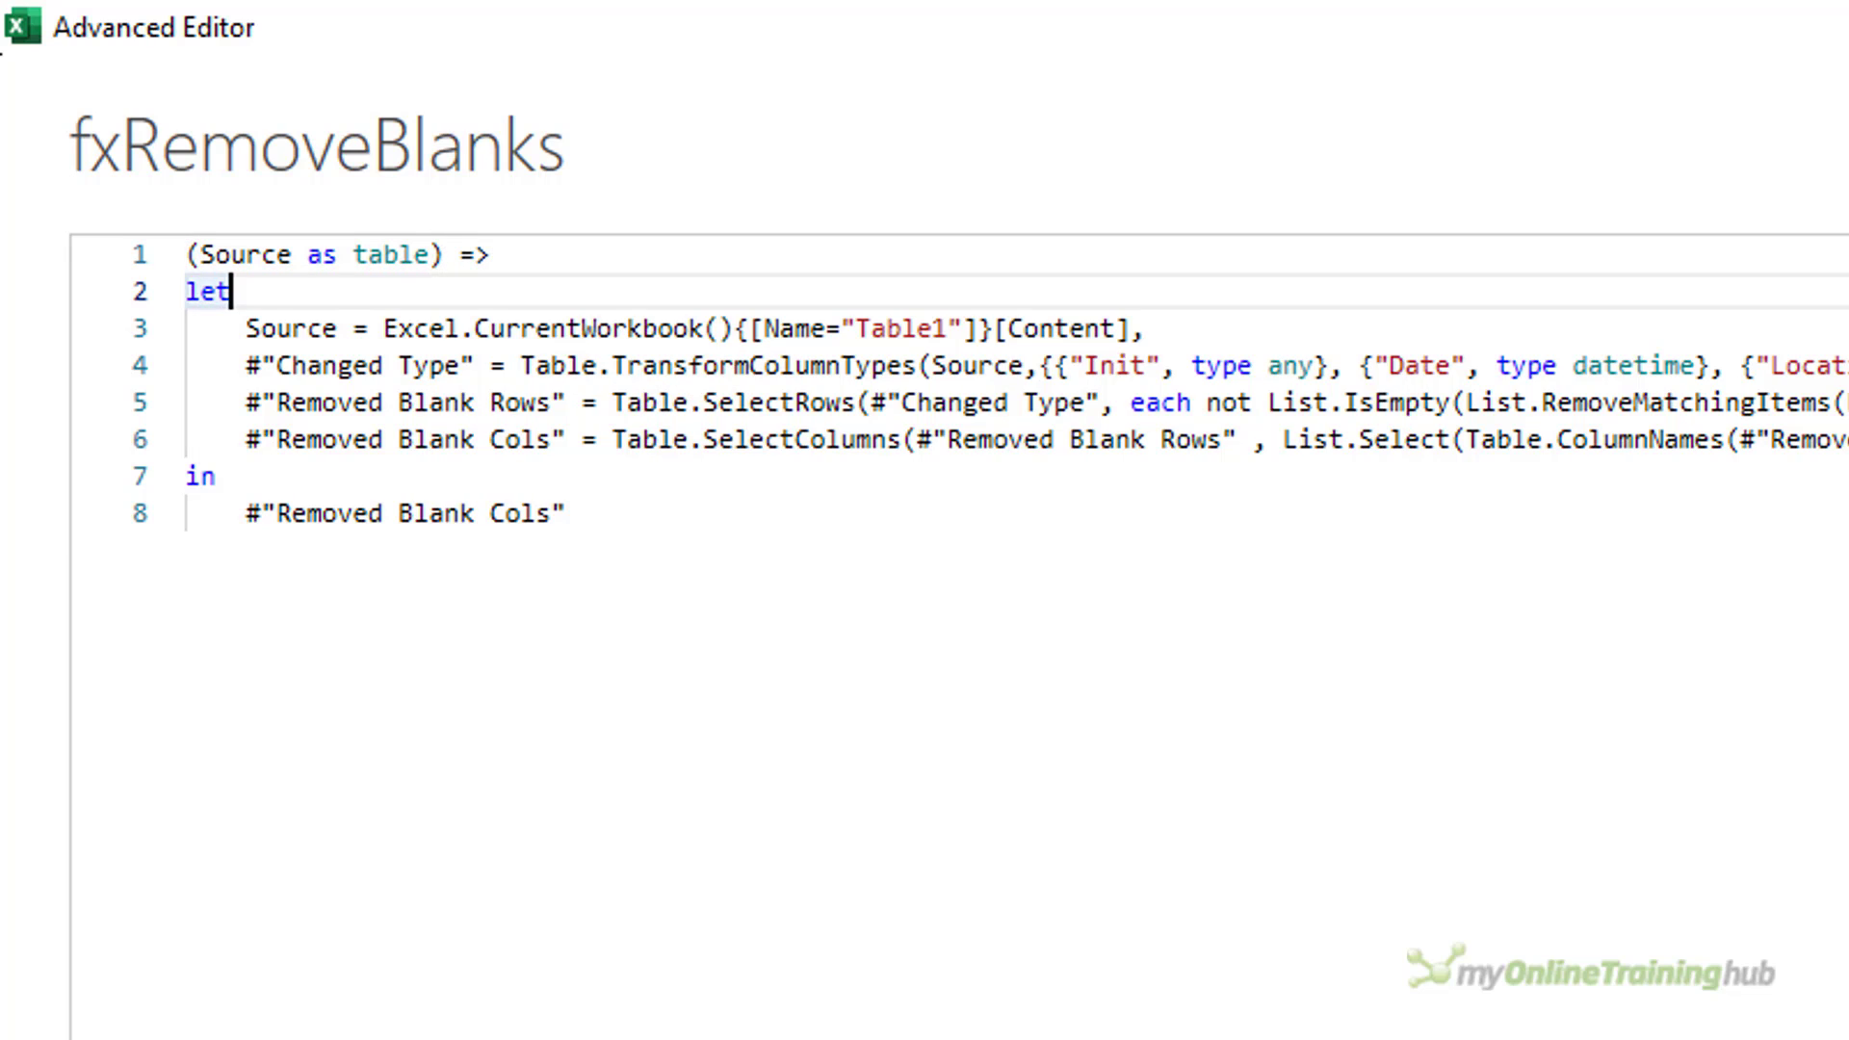
key("Down")
key("Home")
key("Home")
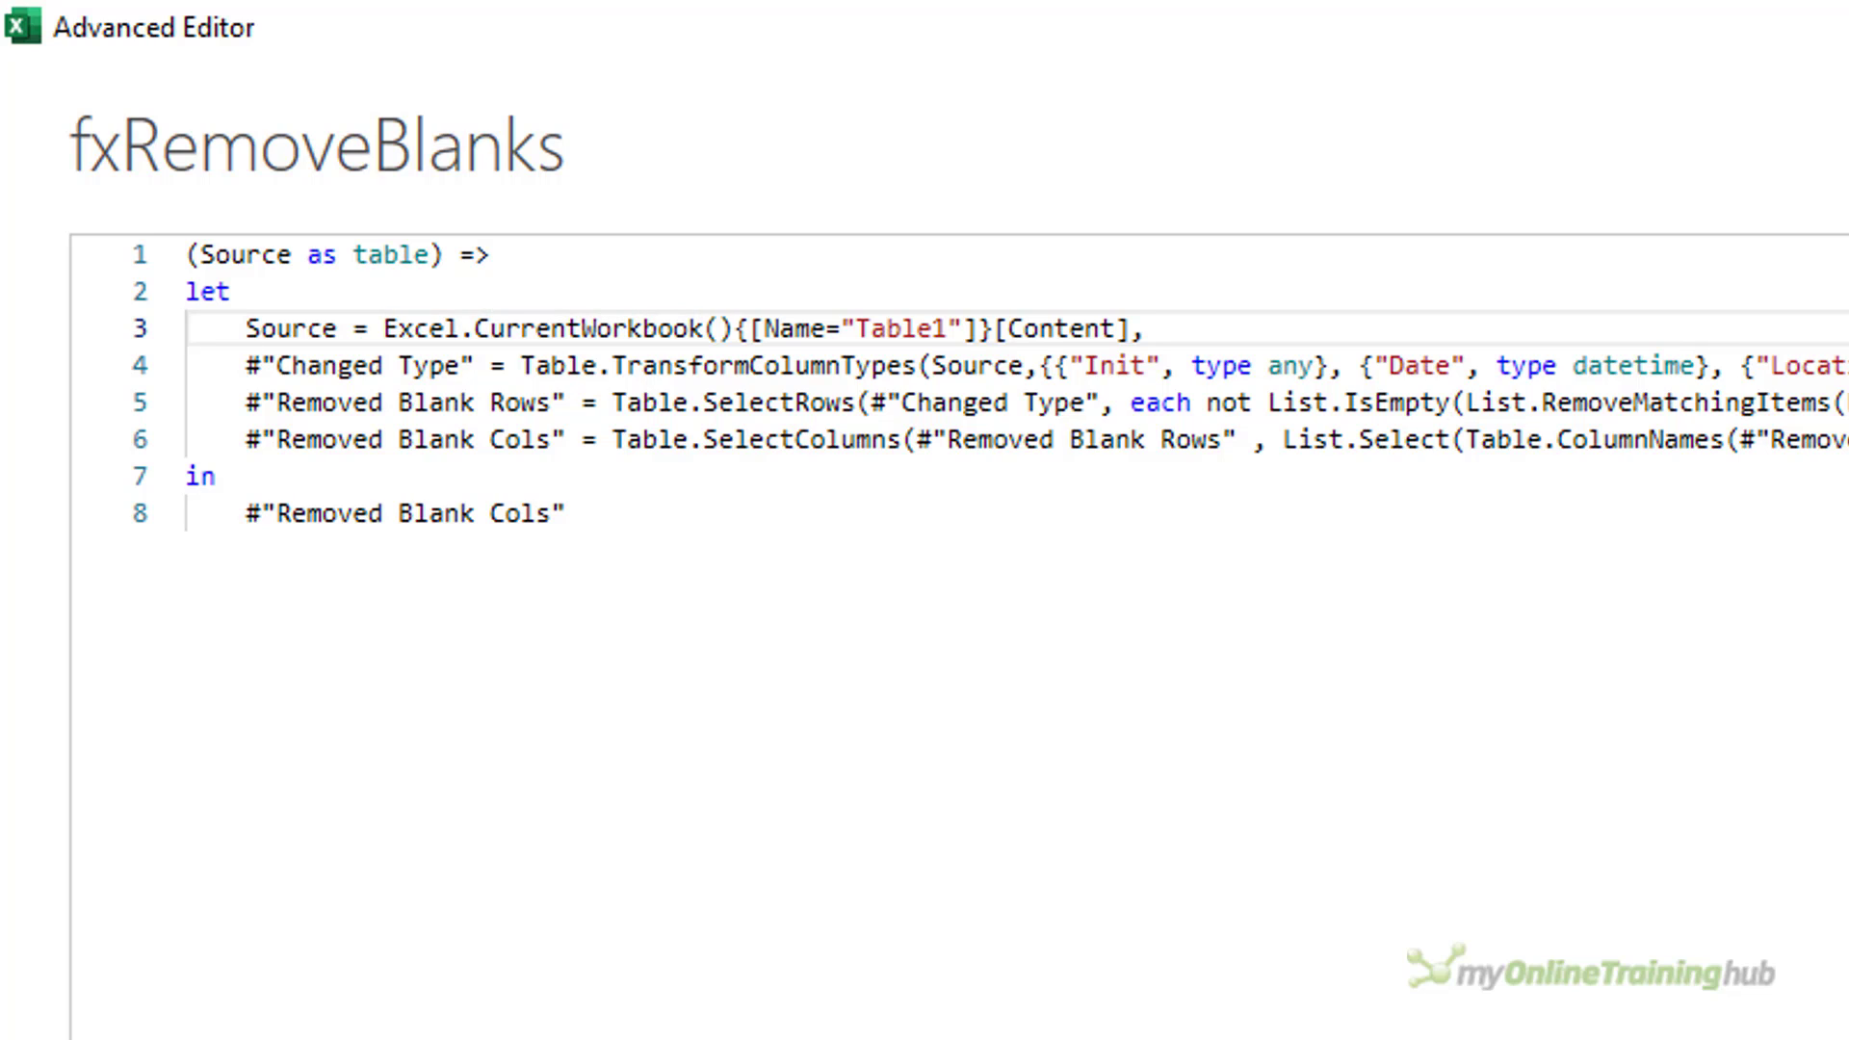
key("shift+Down")
key("Delete")
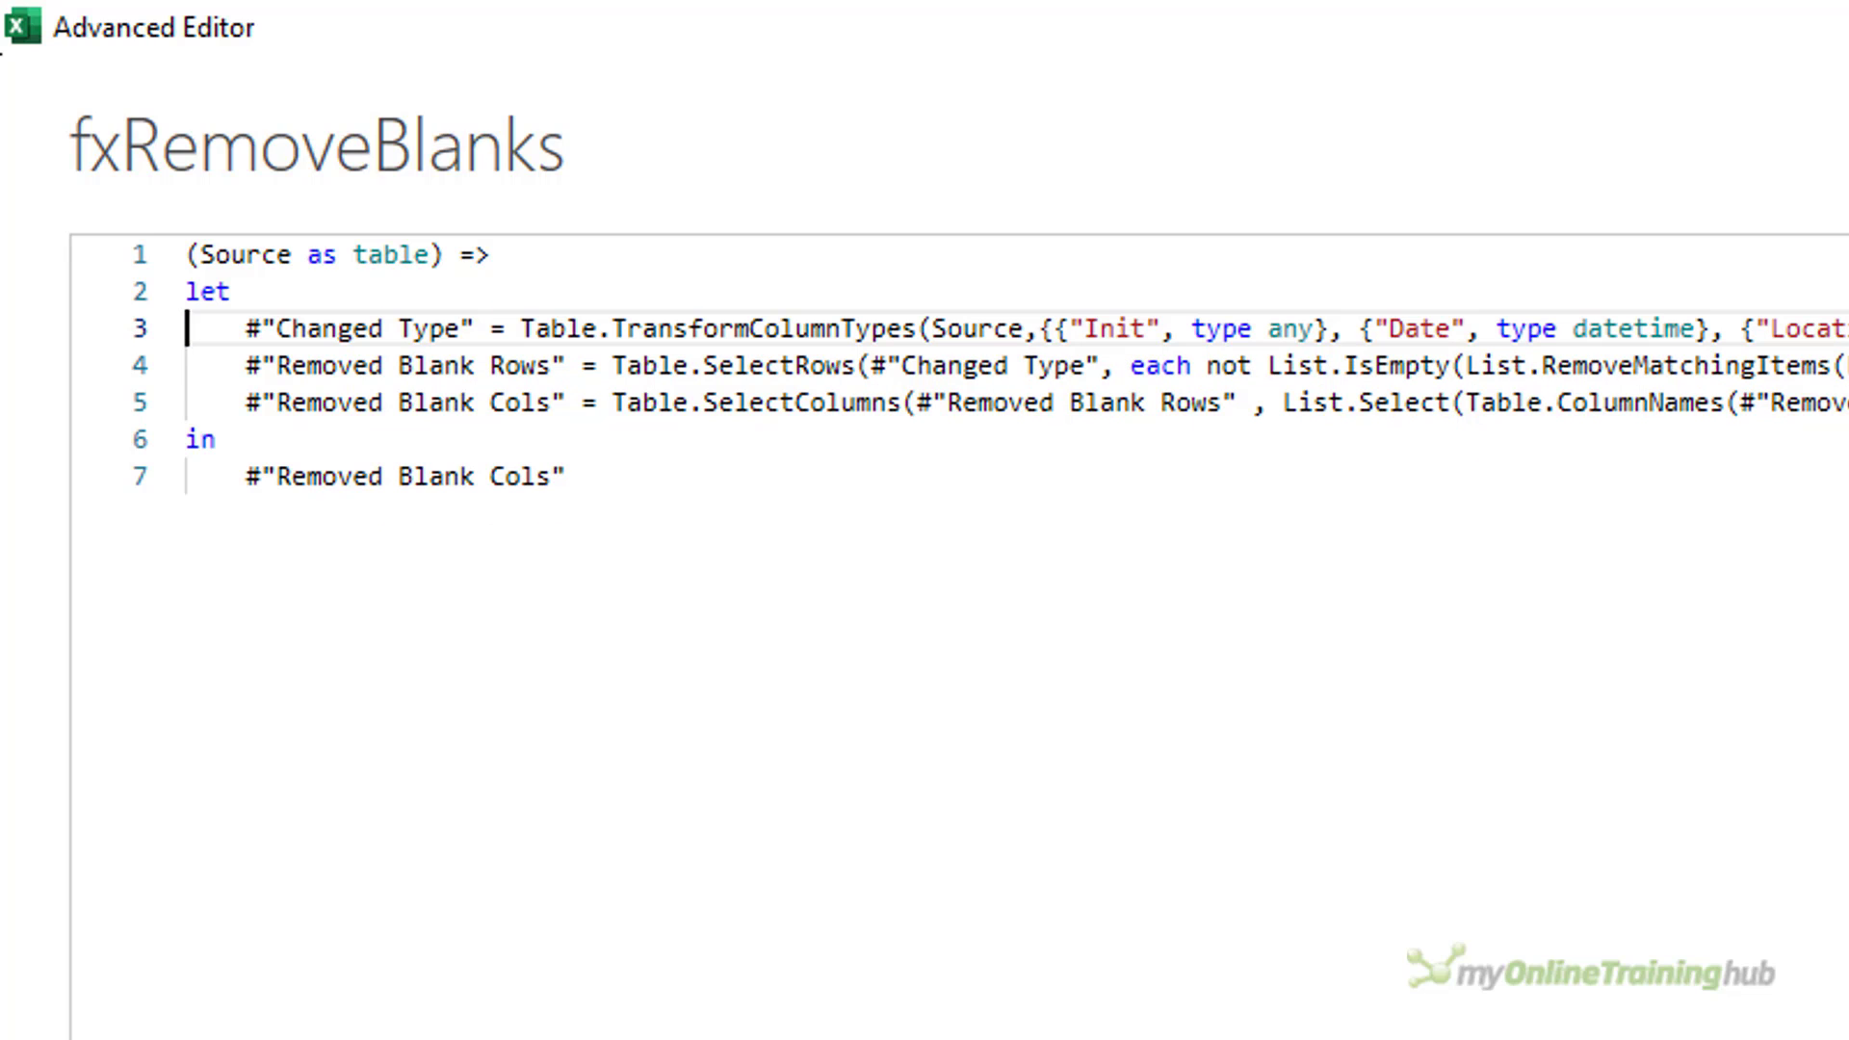
key("shift+Down")
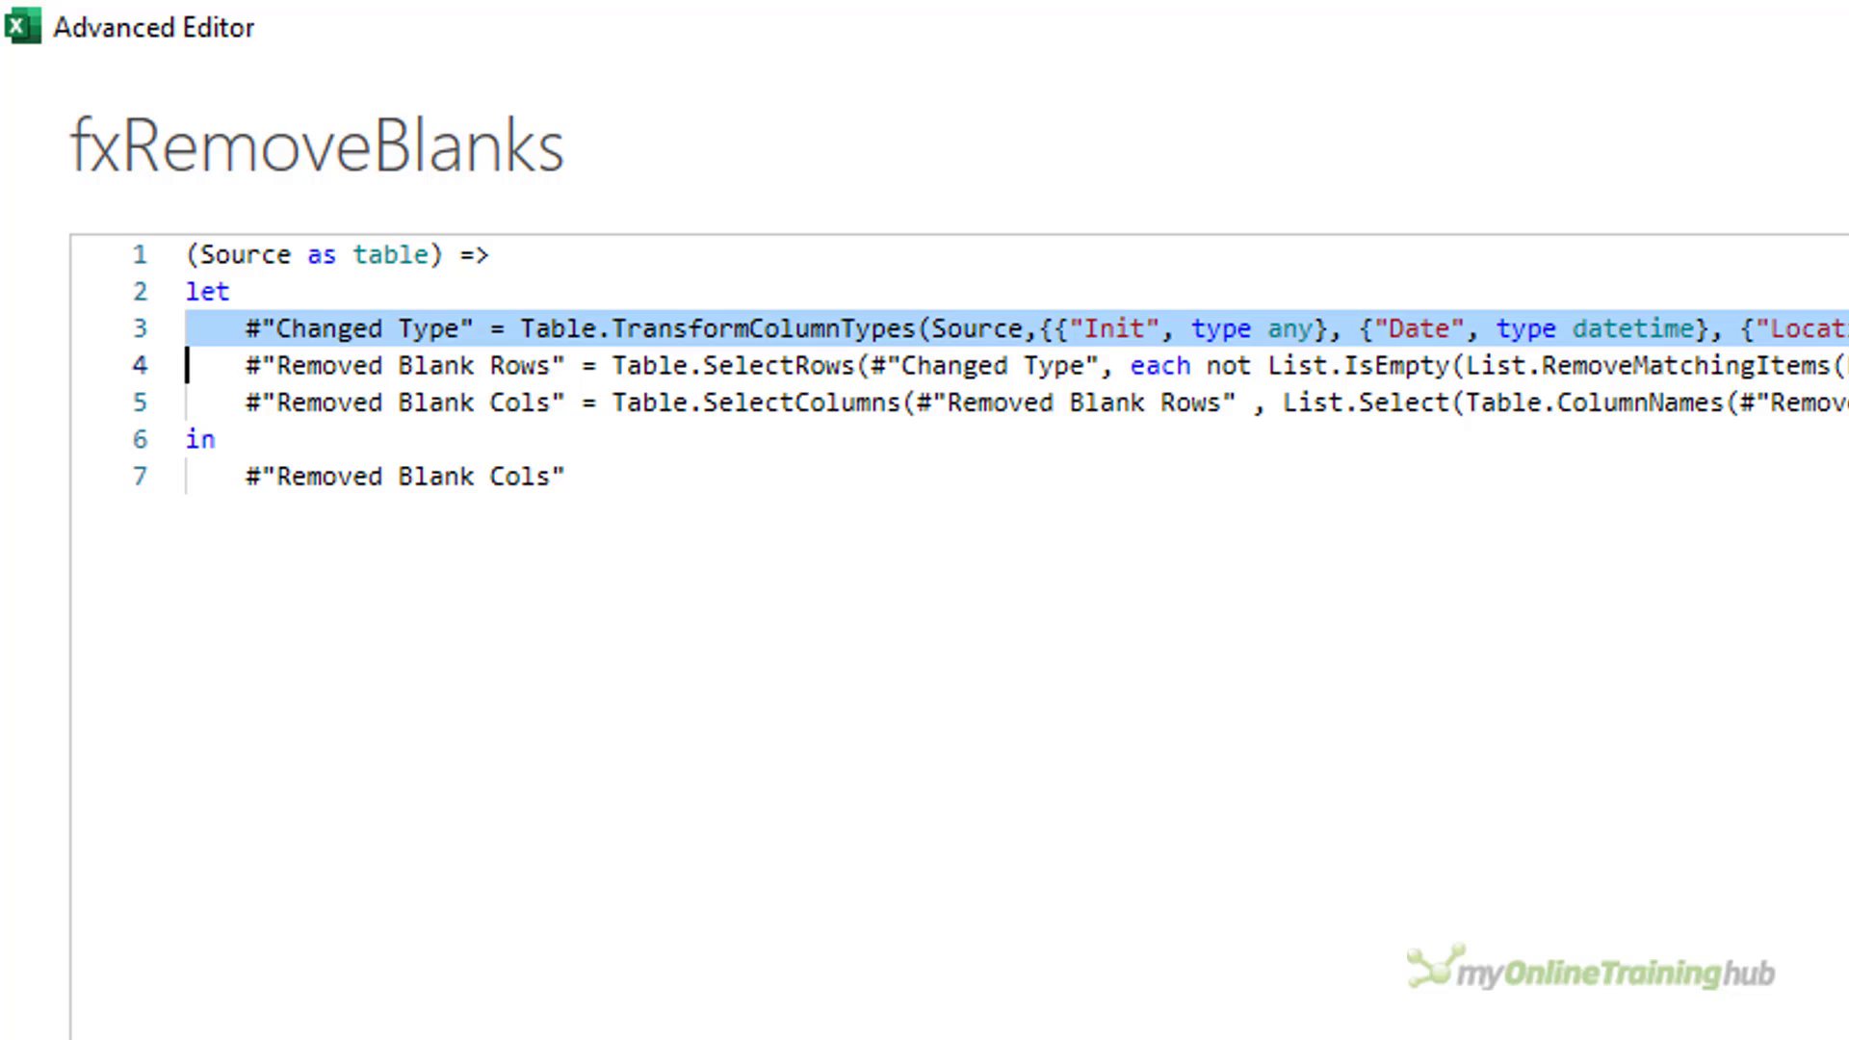
key("Delete")
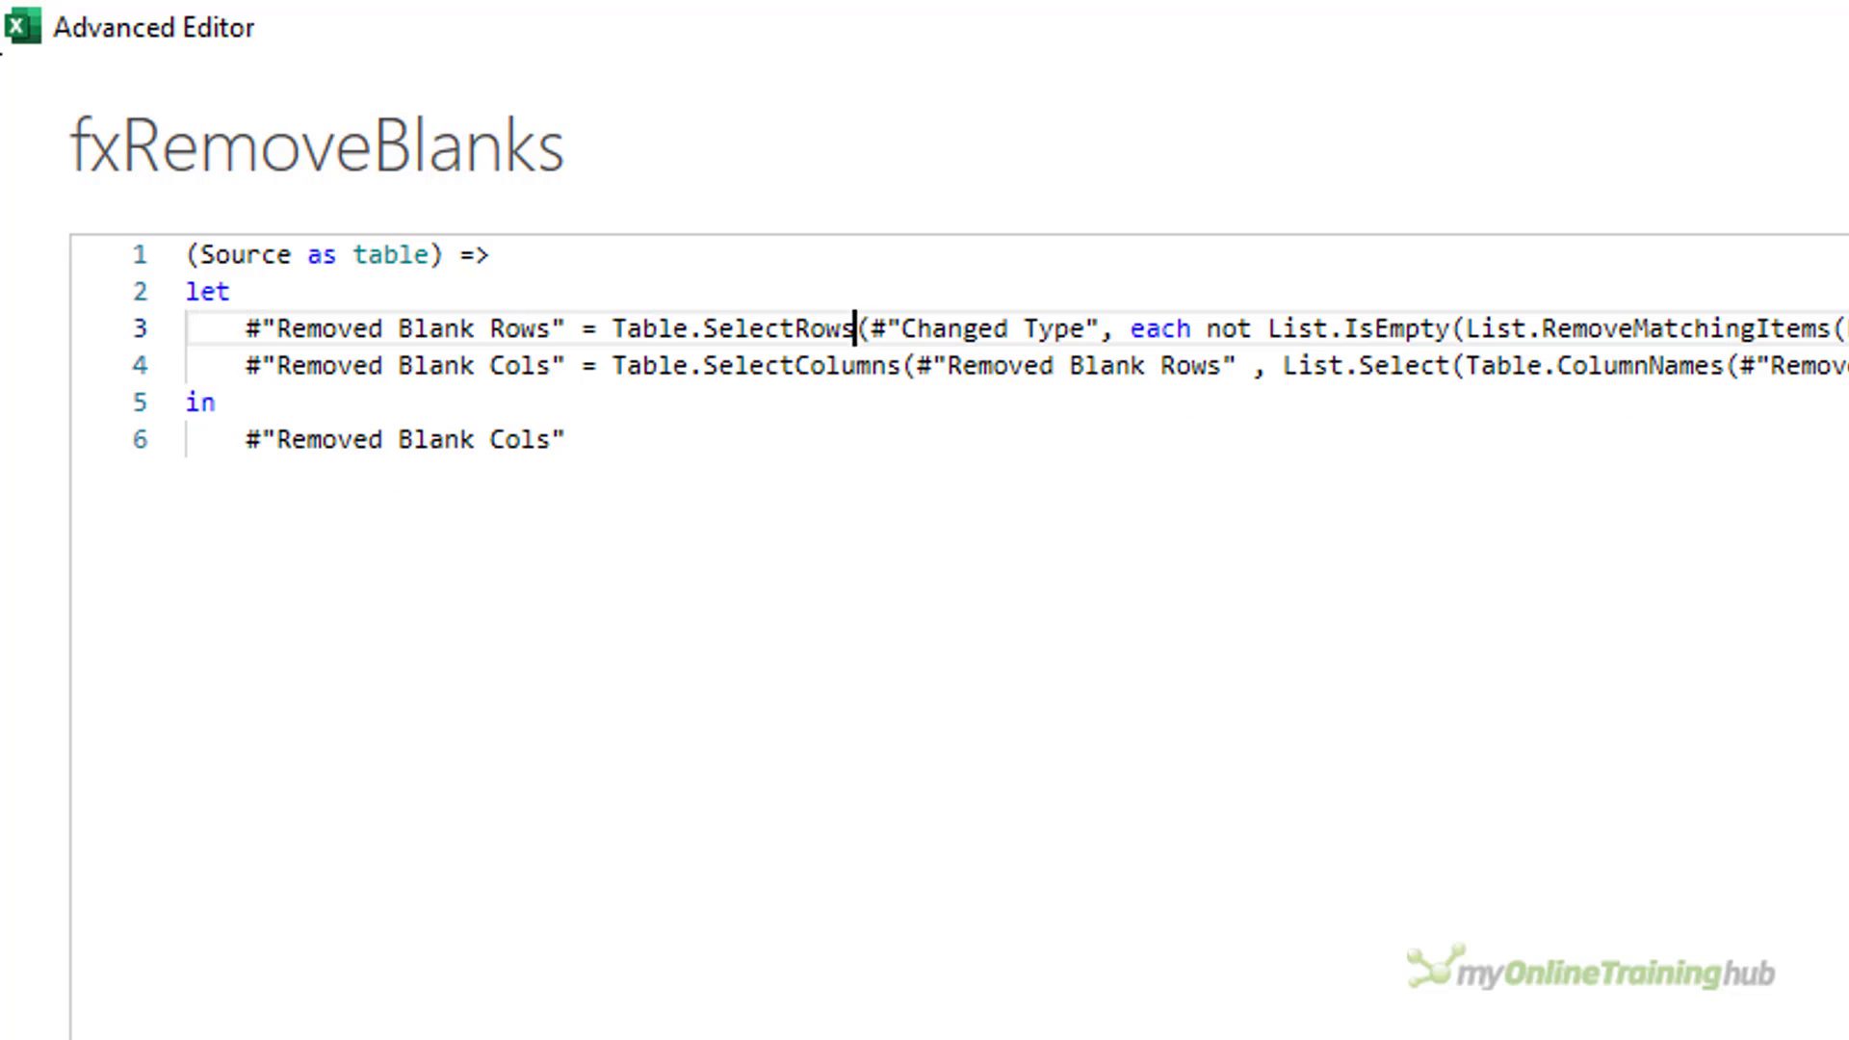
Replace #"Changed Type" with Source as the Table.SelectRows input in #"Removed Blank Rows" and save the function code.
left_click_drag(871, 329, 1099, 328)
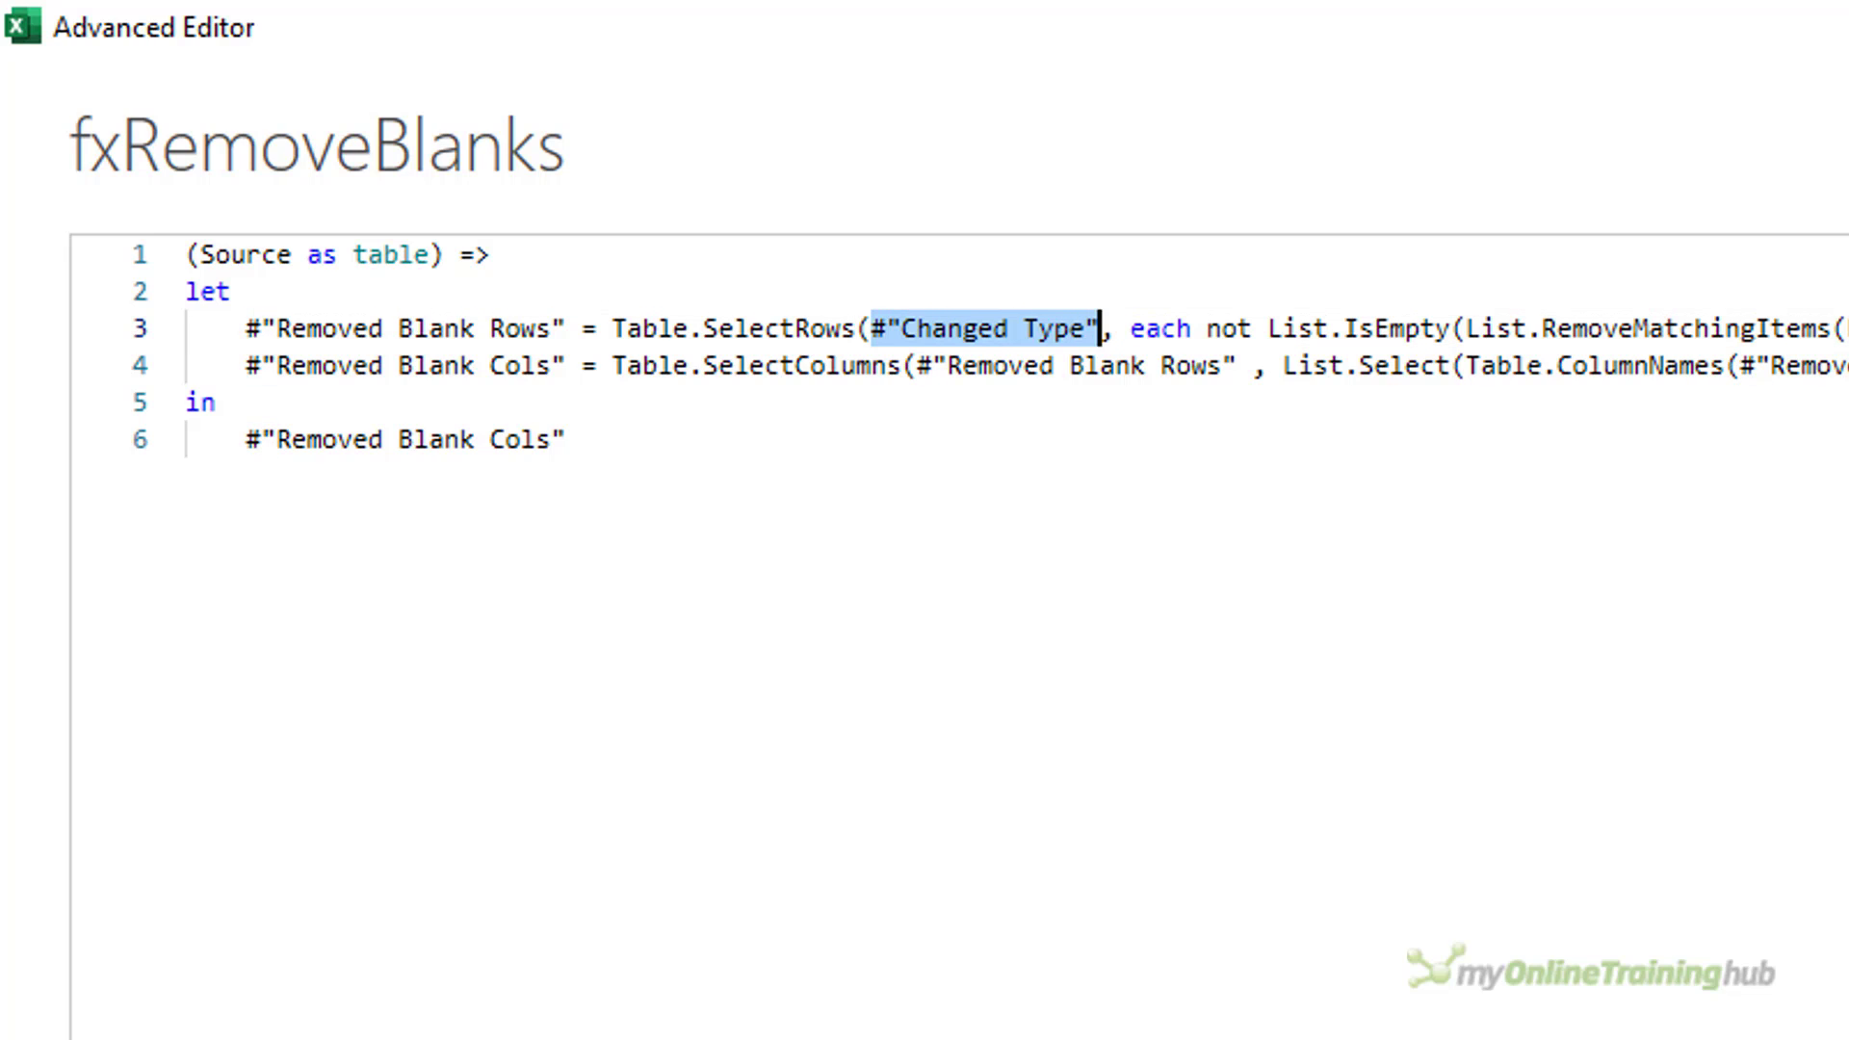
type("Sou")
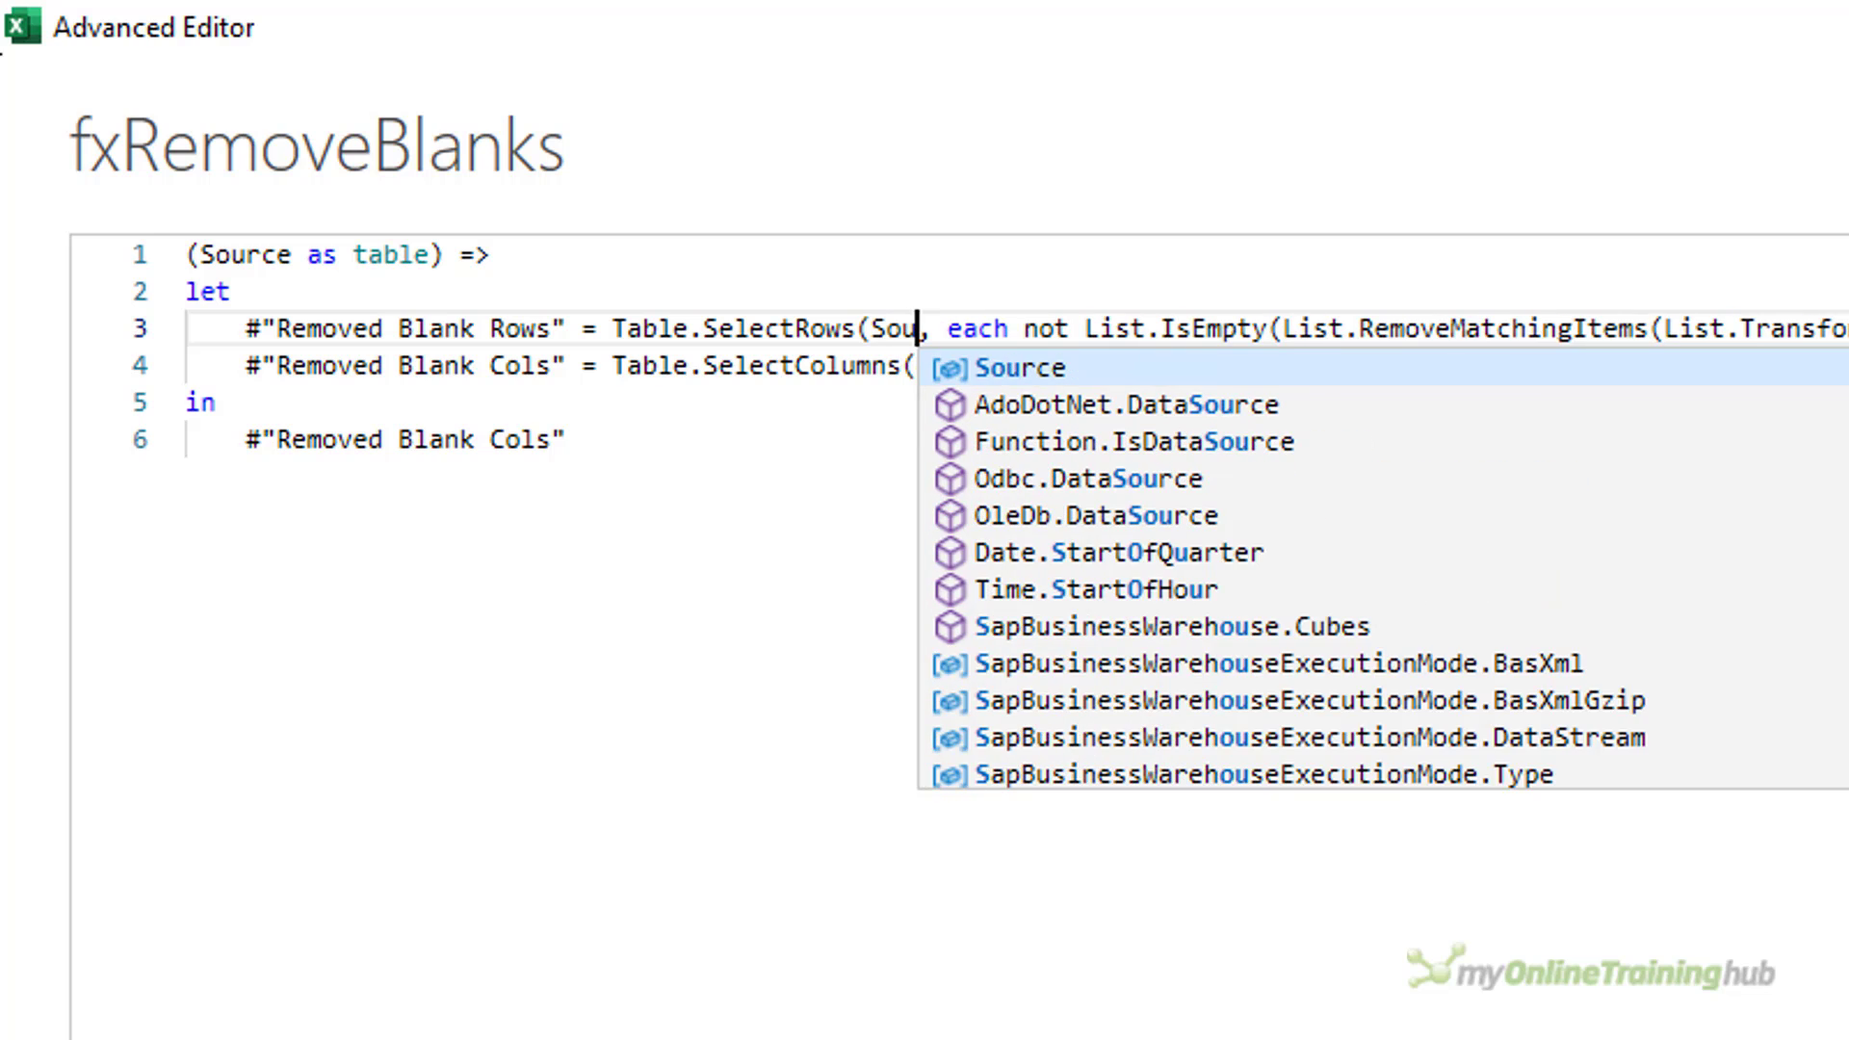
type("rce")
key("Right")
key("Right")
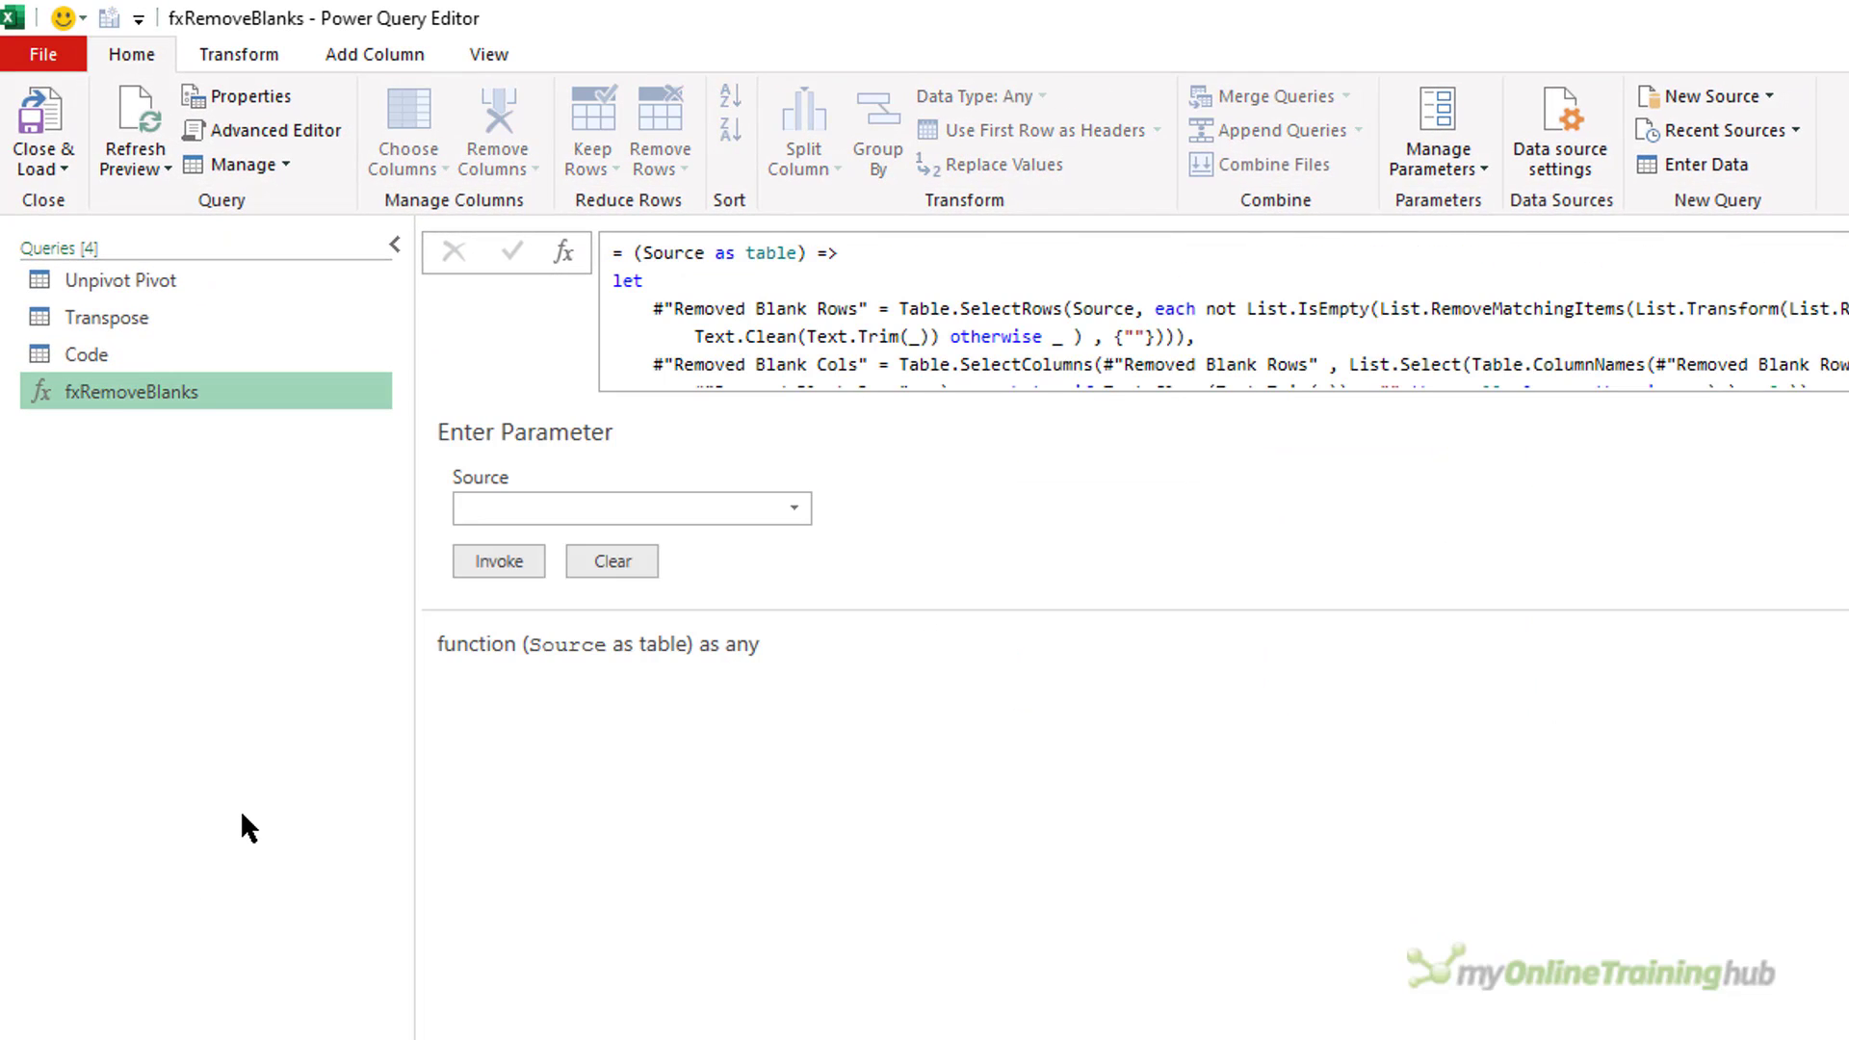
Duplicate the Code query and name the copy Function Call.
right_click(96, 363)
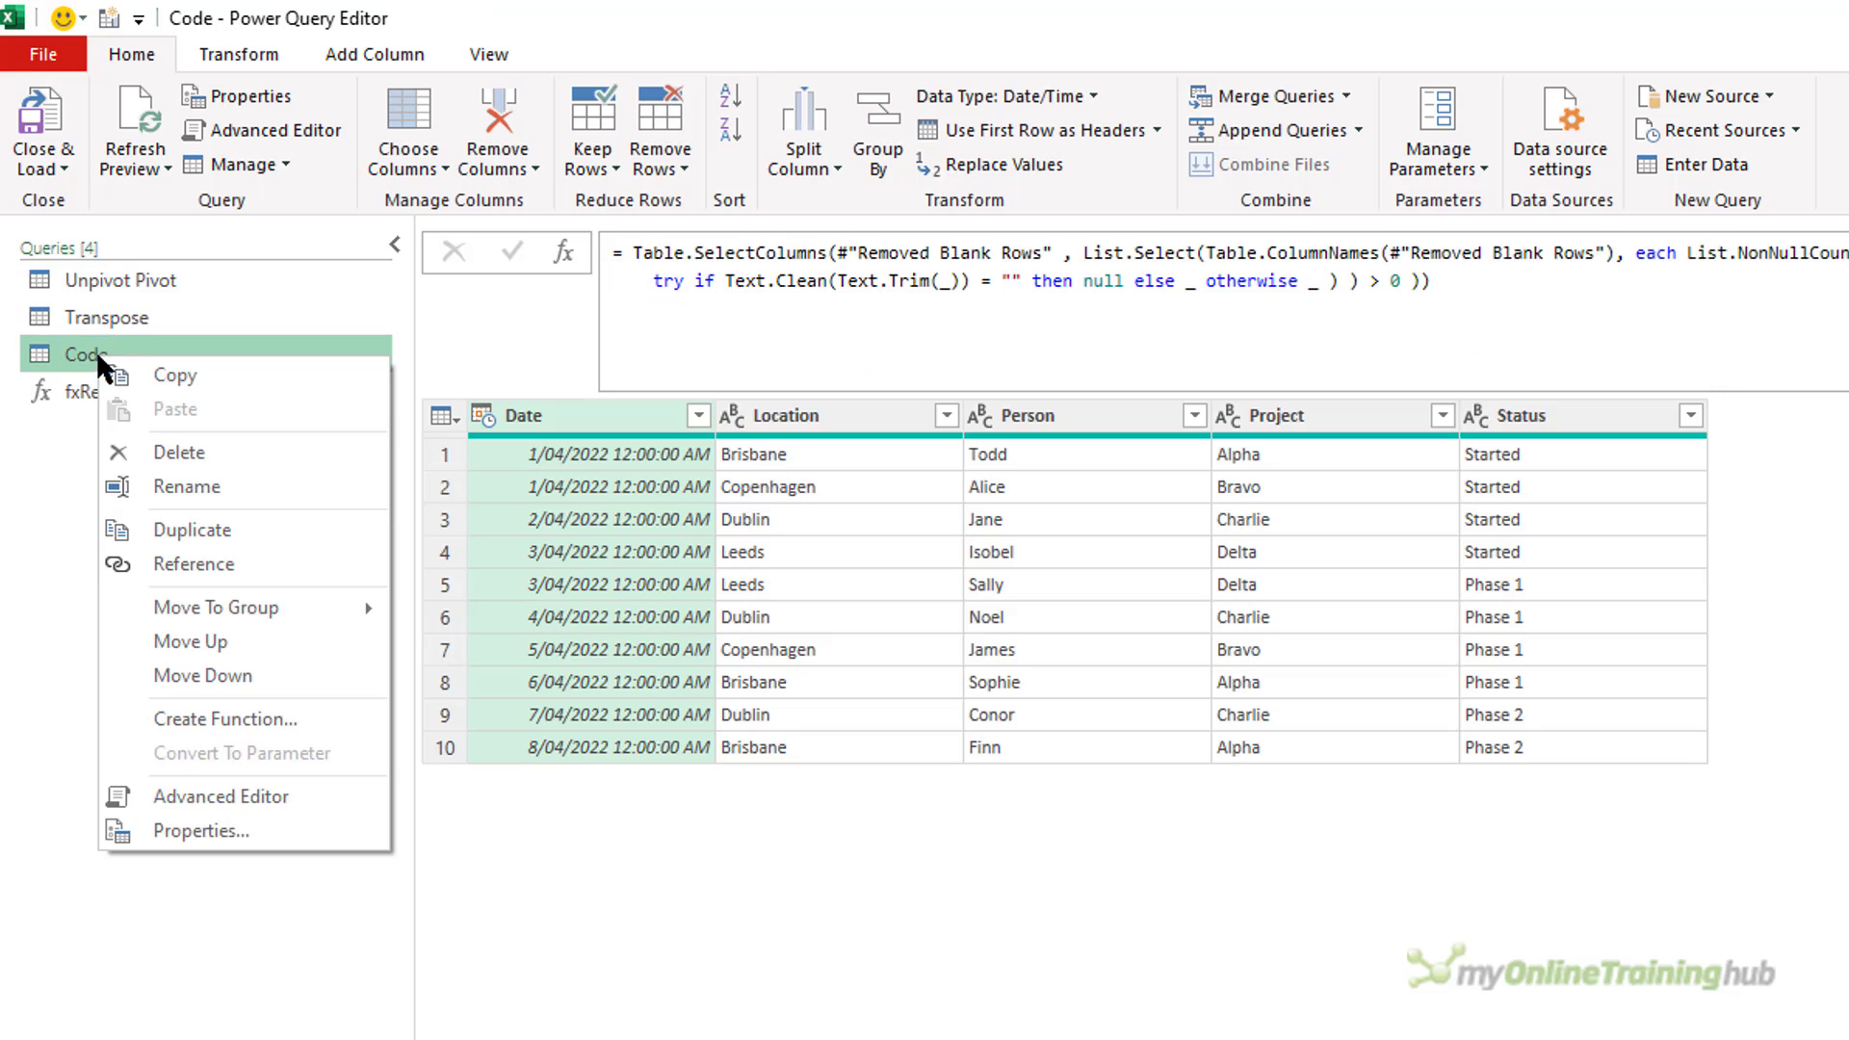
left_click(196, 531)
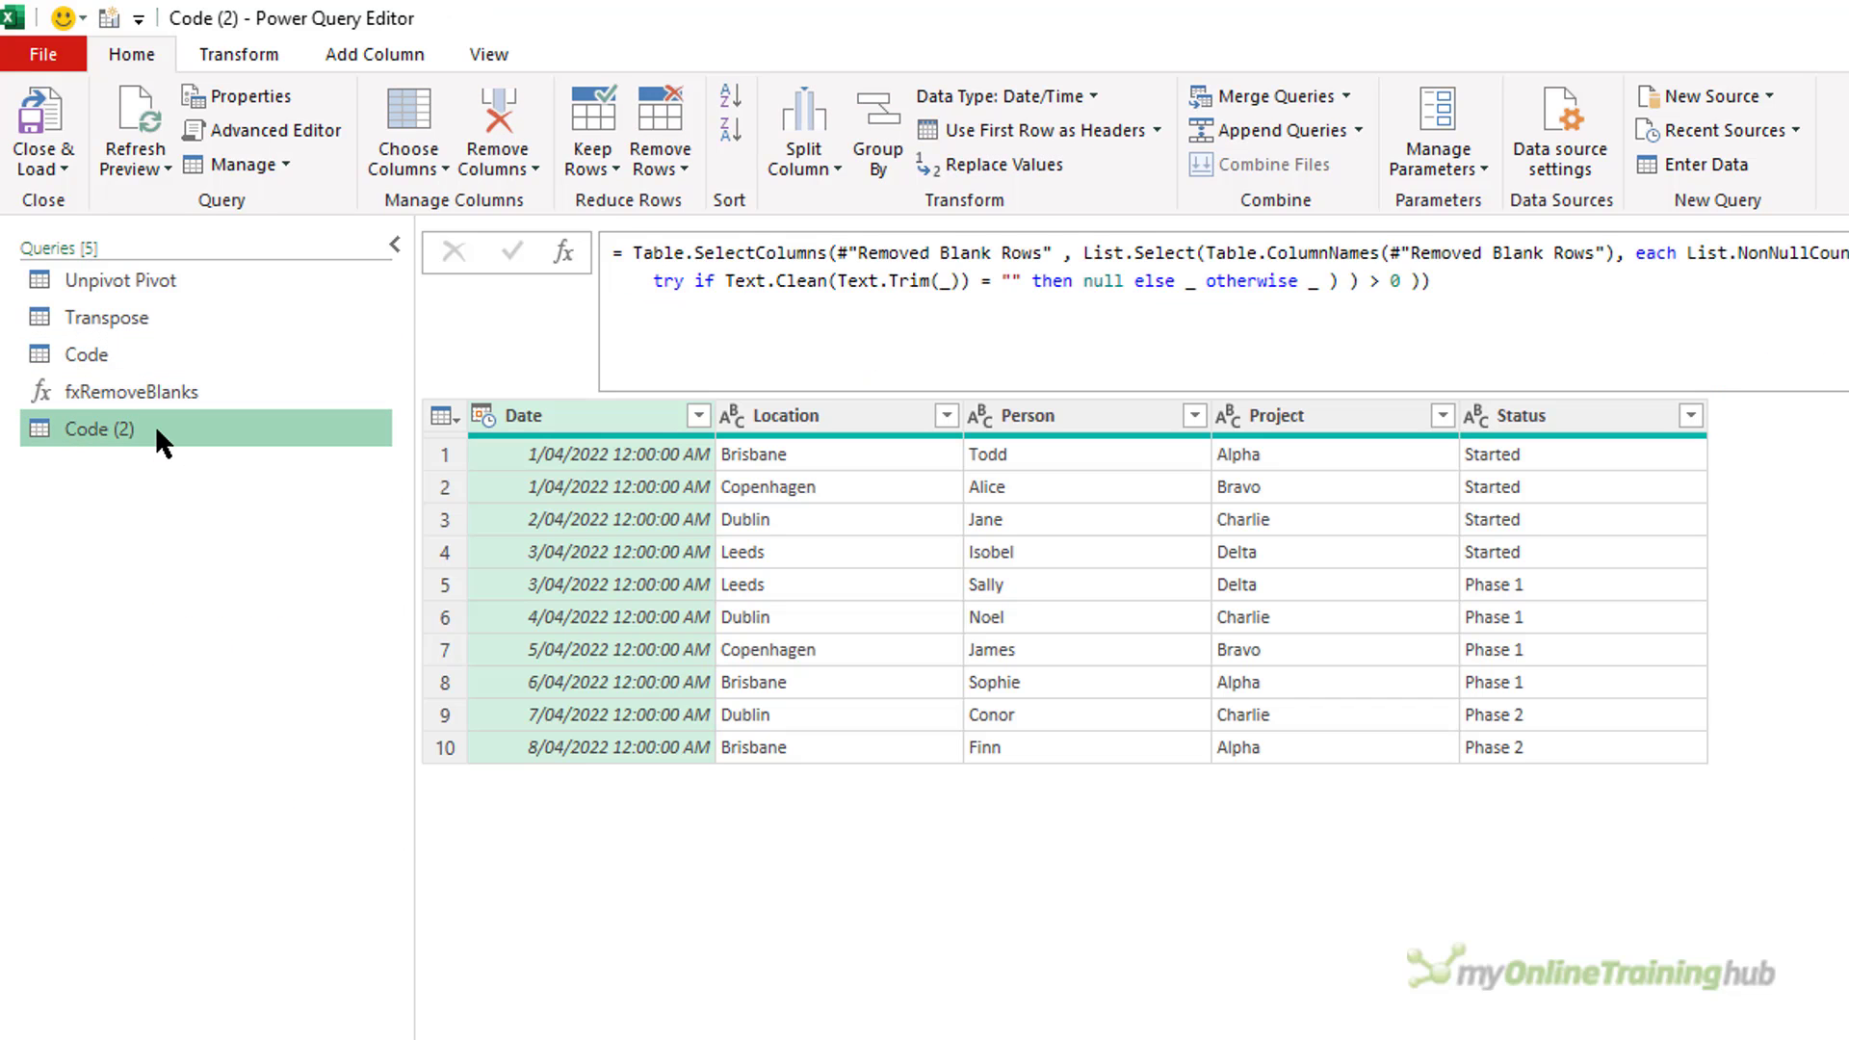
double_click(154, 425)
type("Function")
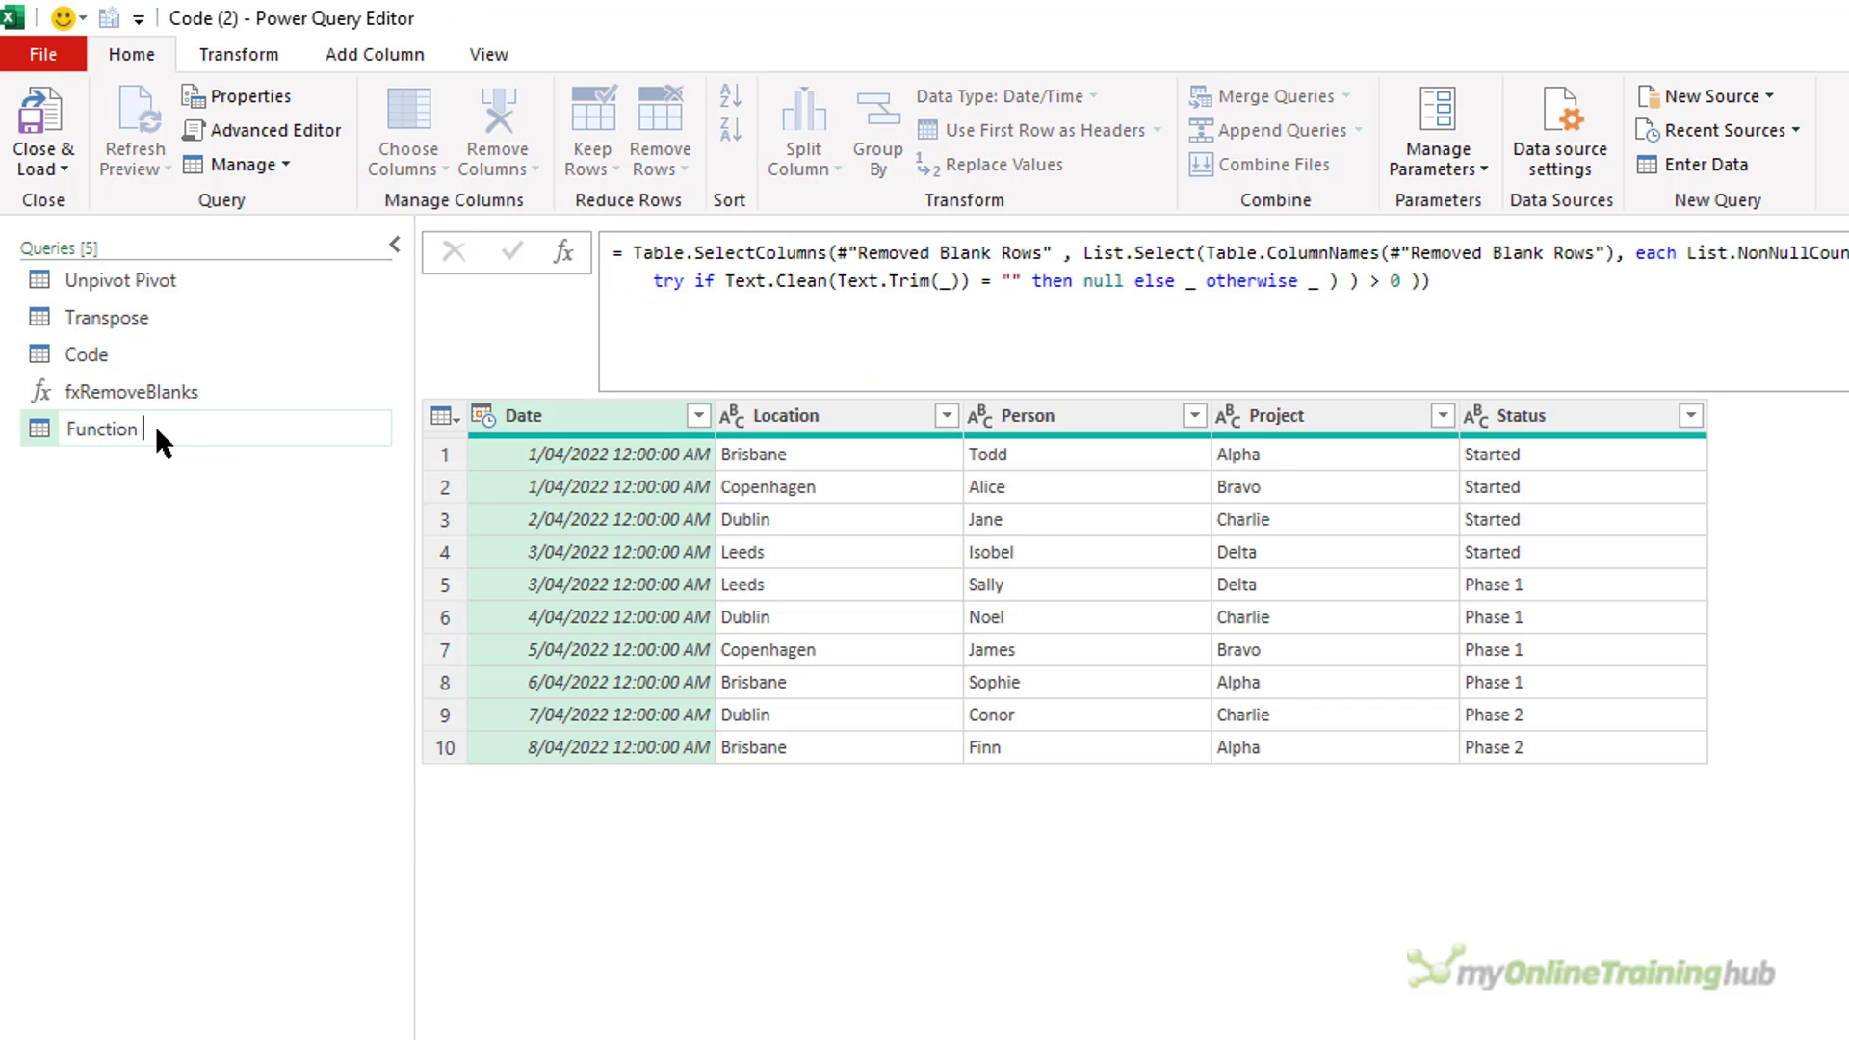
type(" Call")
key("Return")
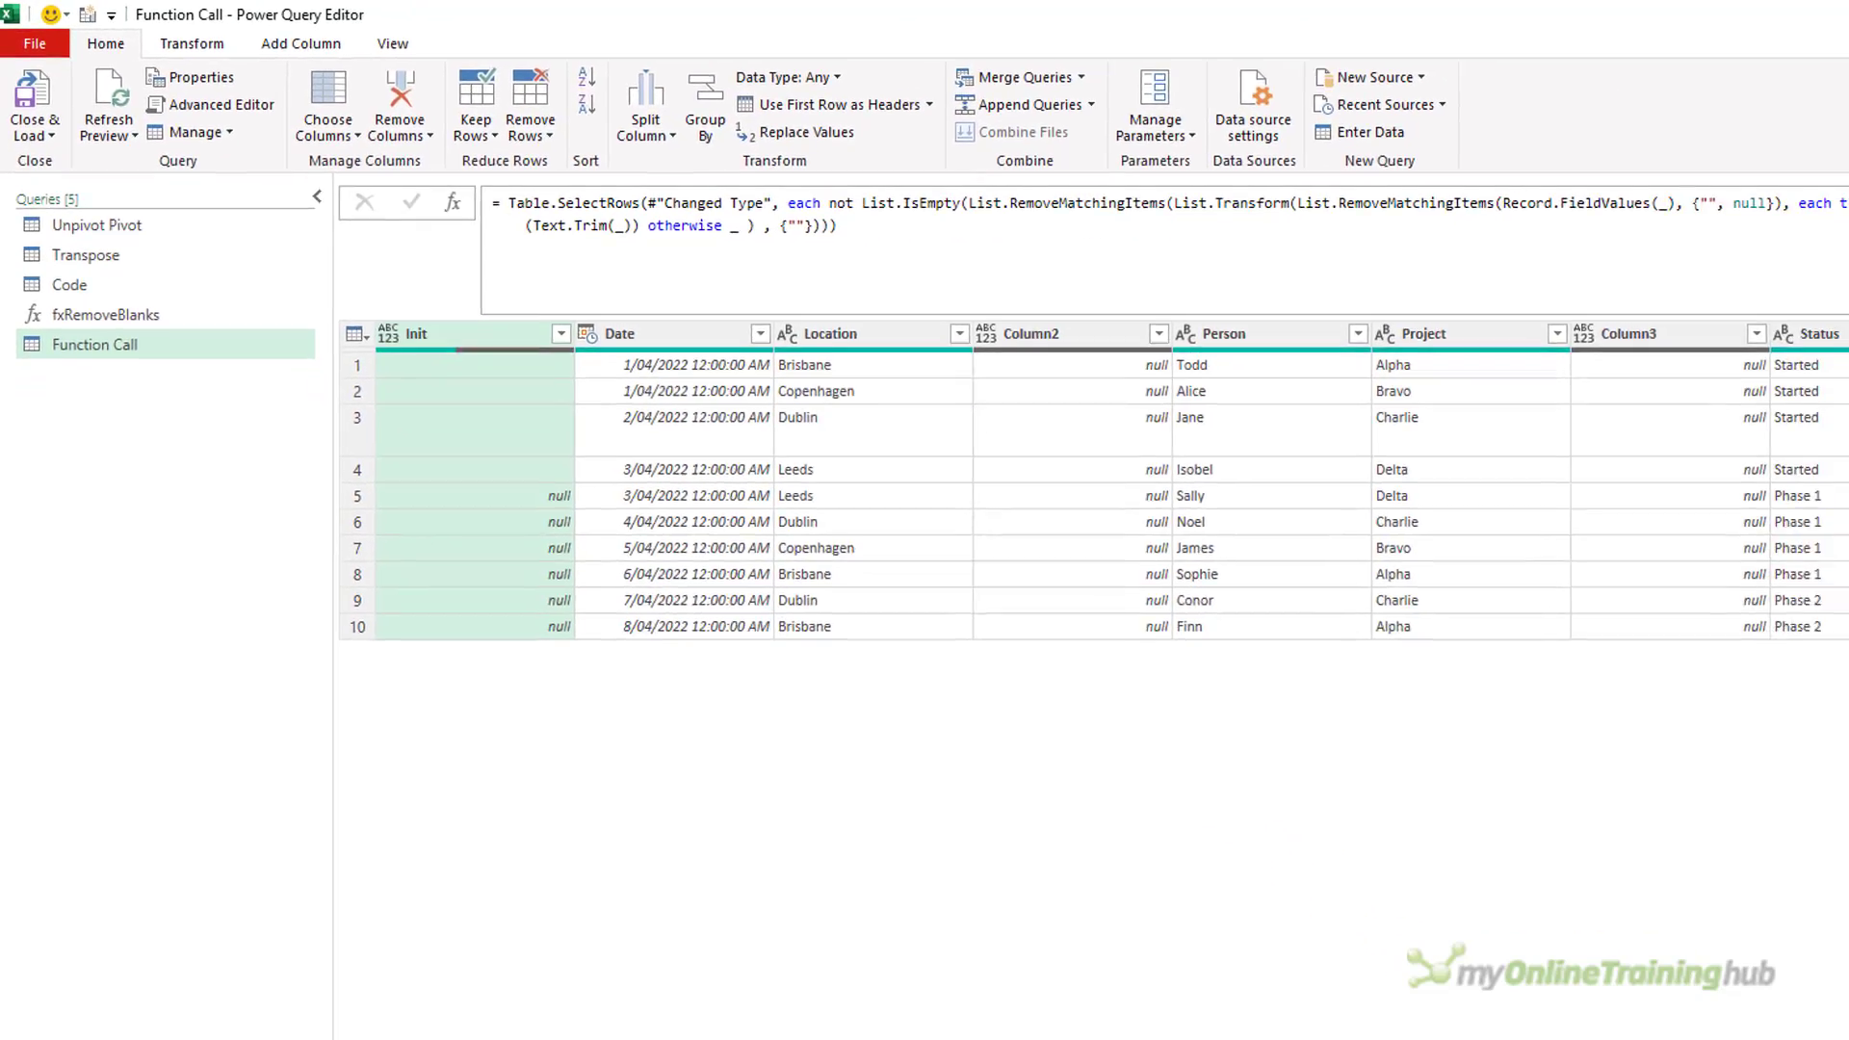
Delete the Function Call steps after Source and wrap the Source expression in its M code with fxRemoveBlanks( ).
left_click(1701, 376)
left_click(1701, 355)
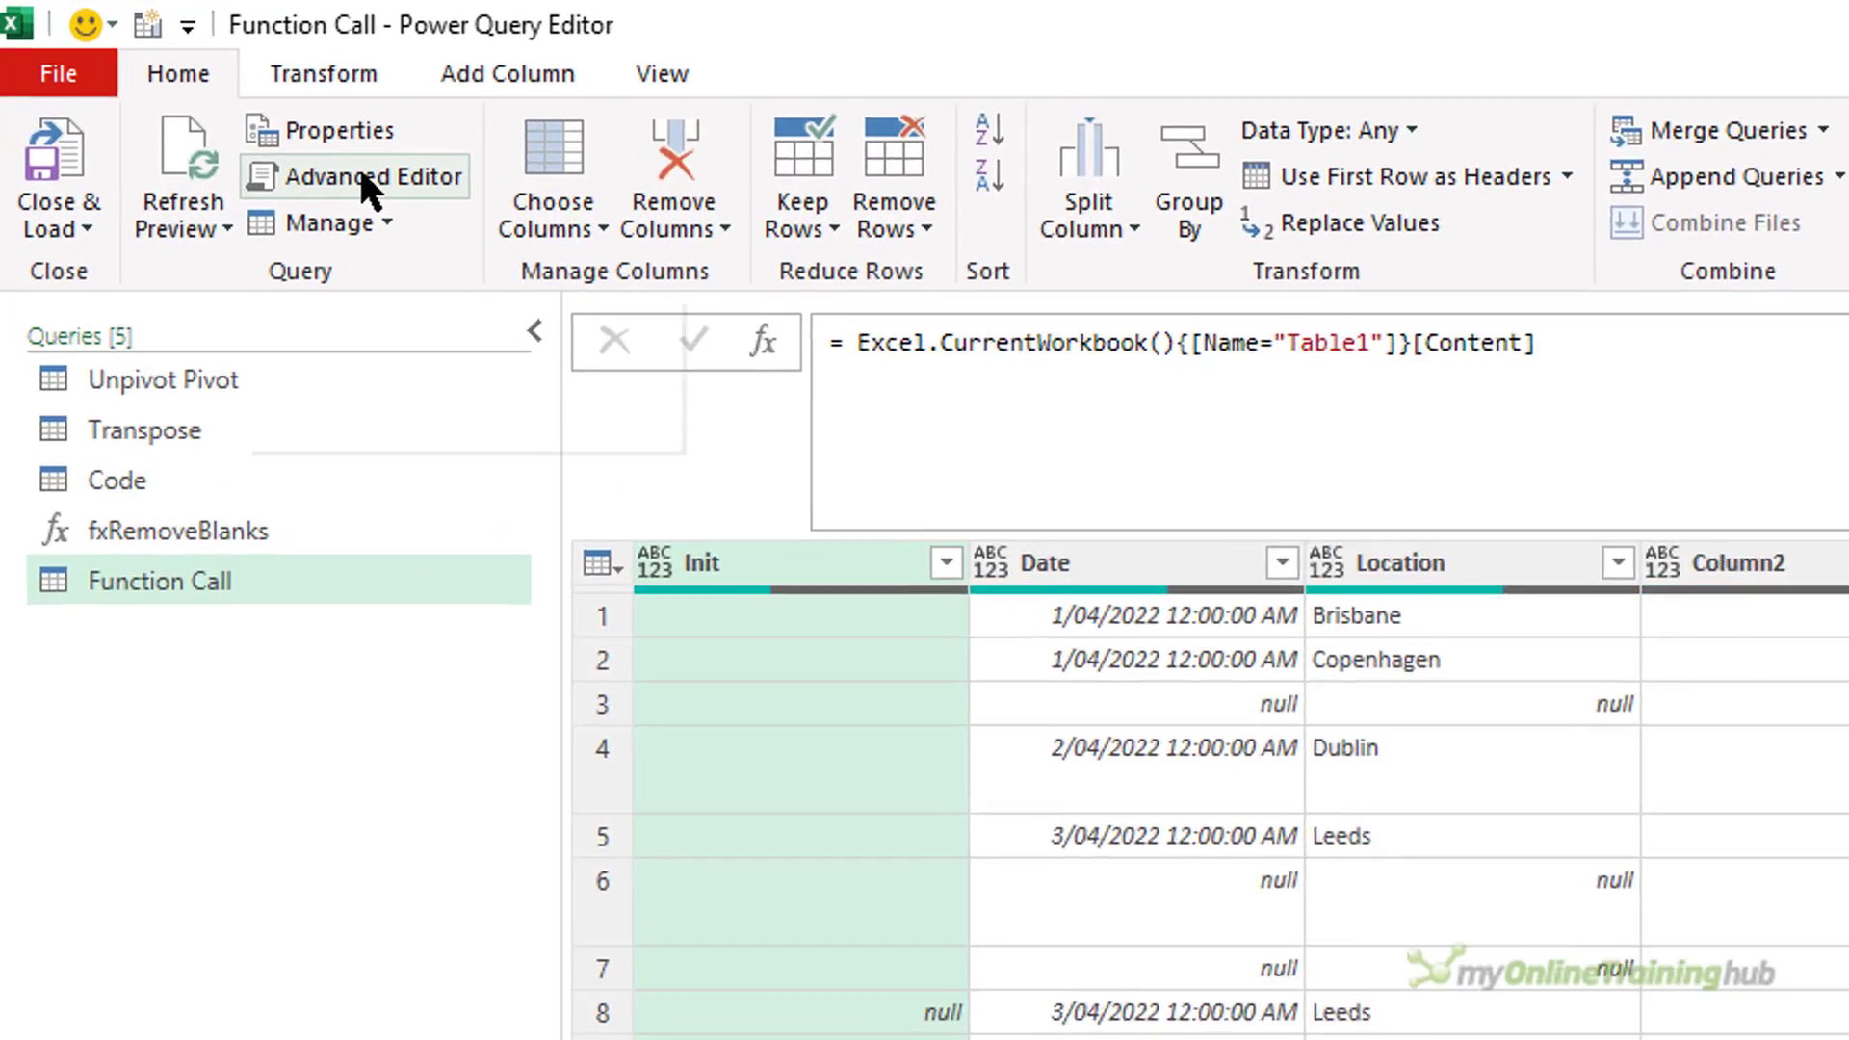
left_click(171, 85)
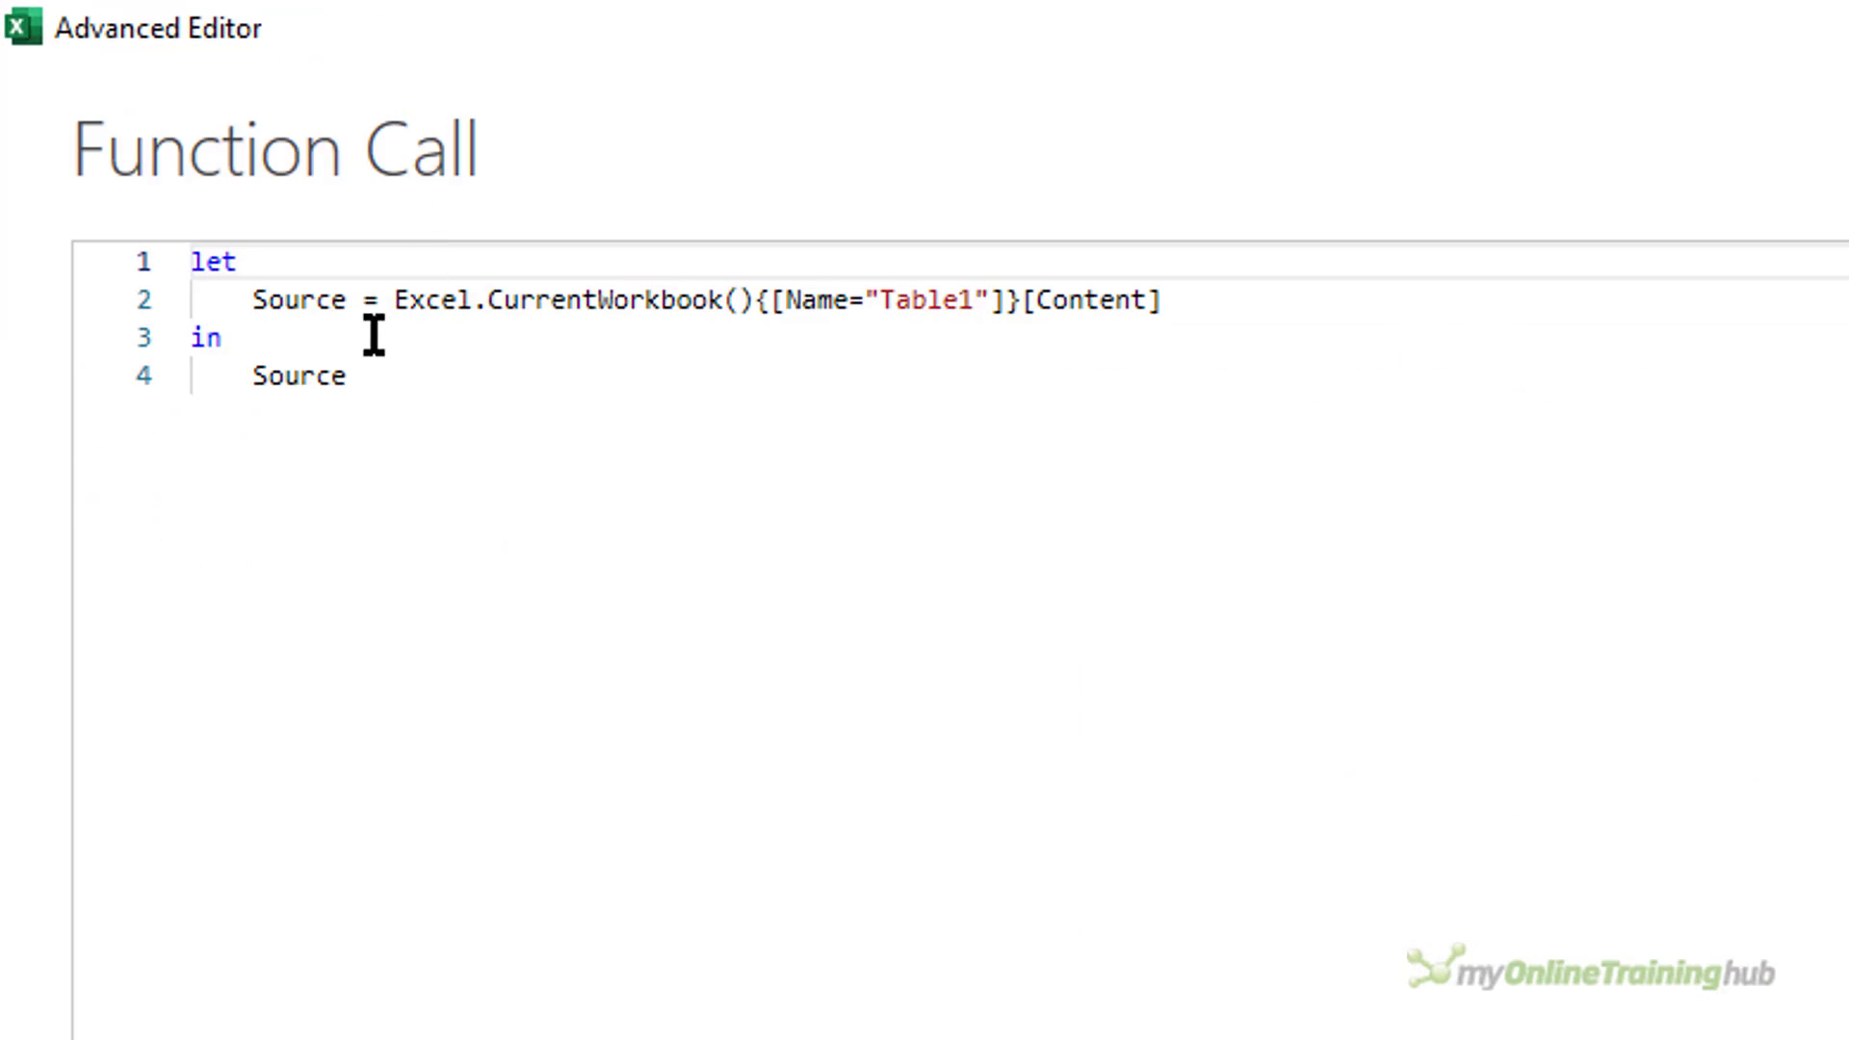
left_click(395, 301)
type("fxRemoveBla")
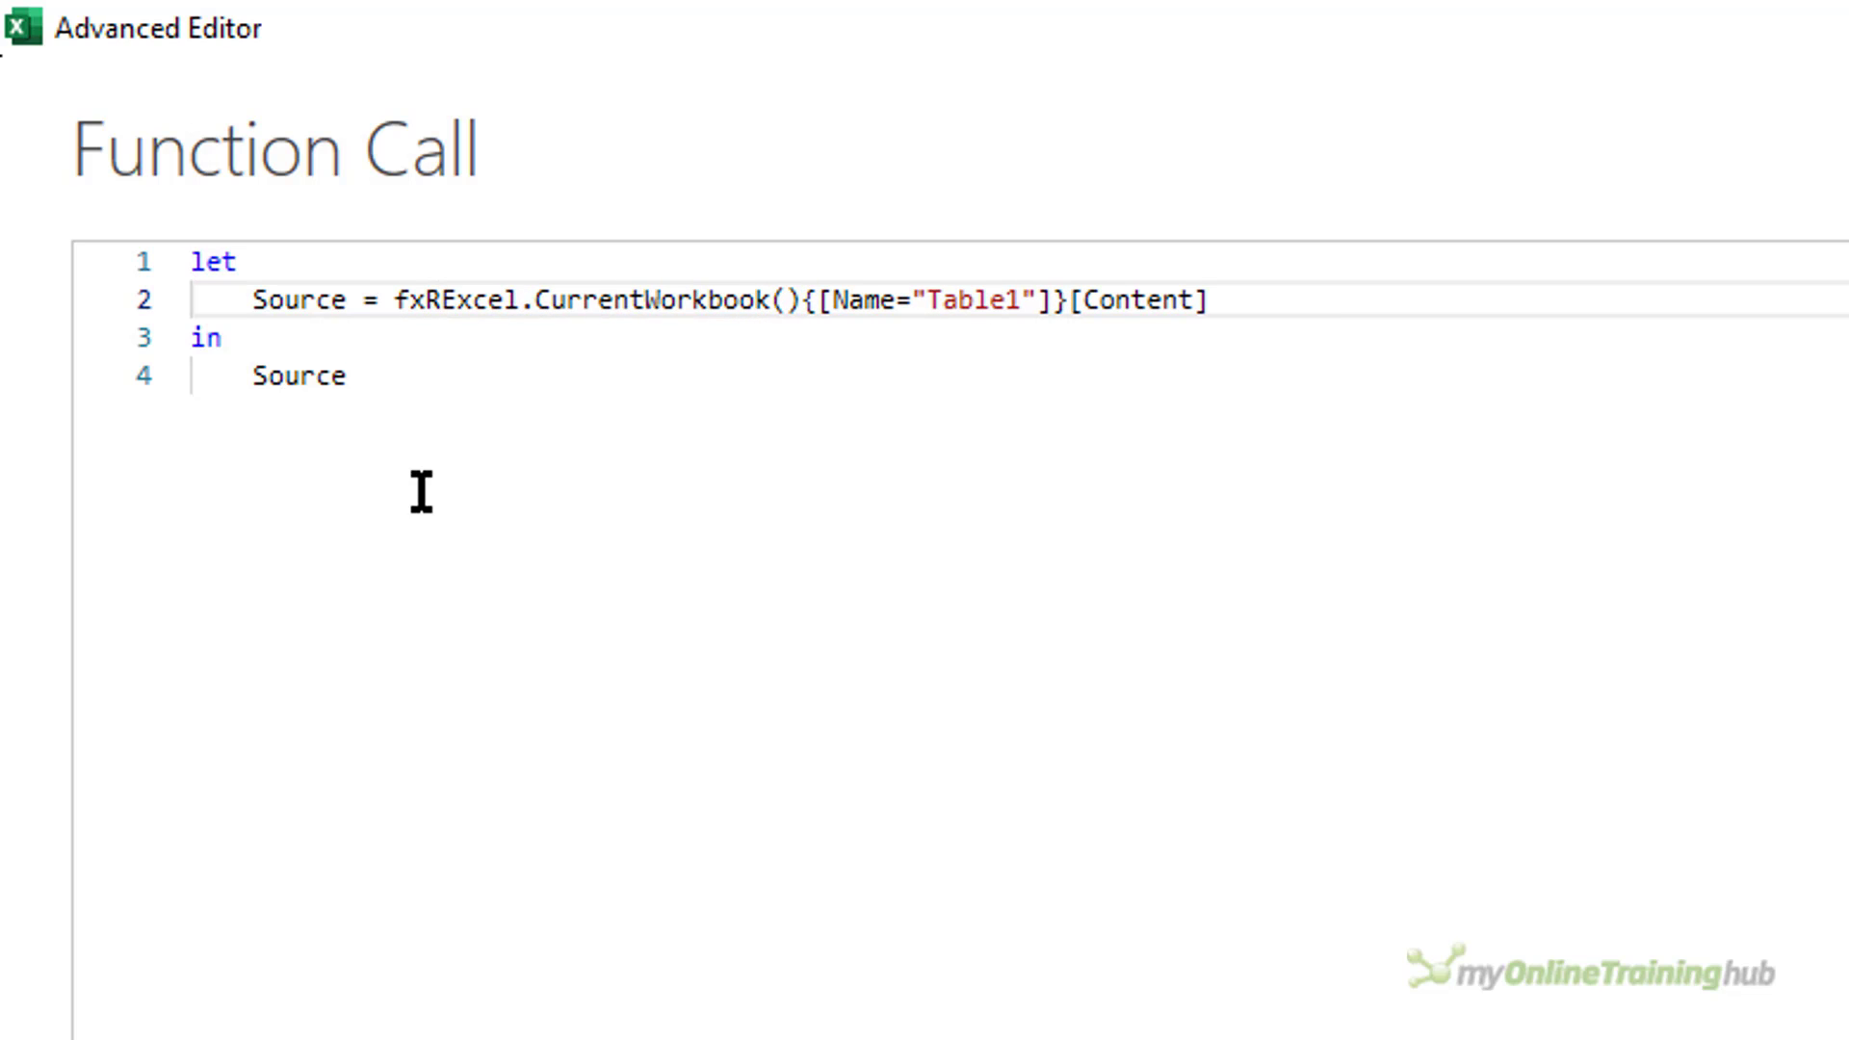
type("nks(")
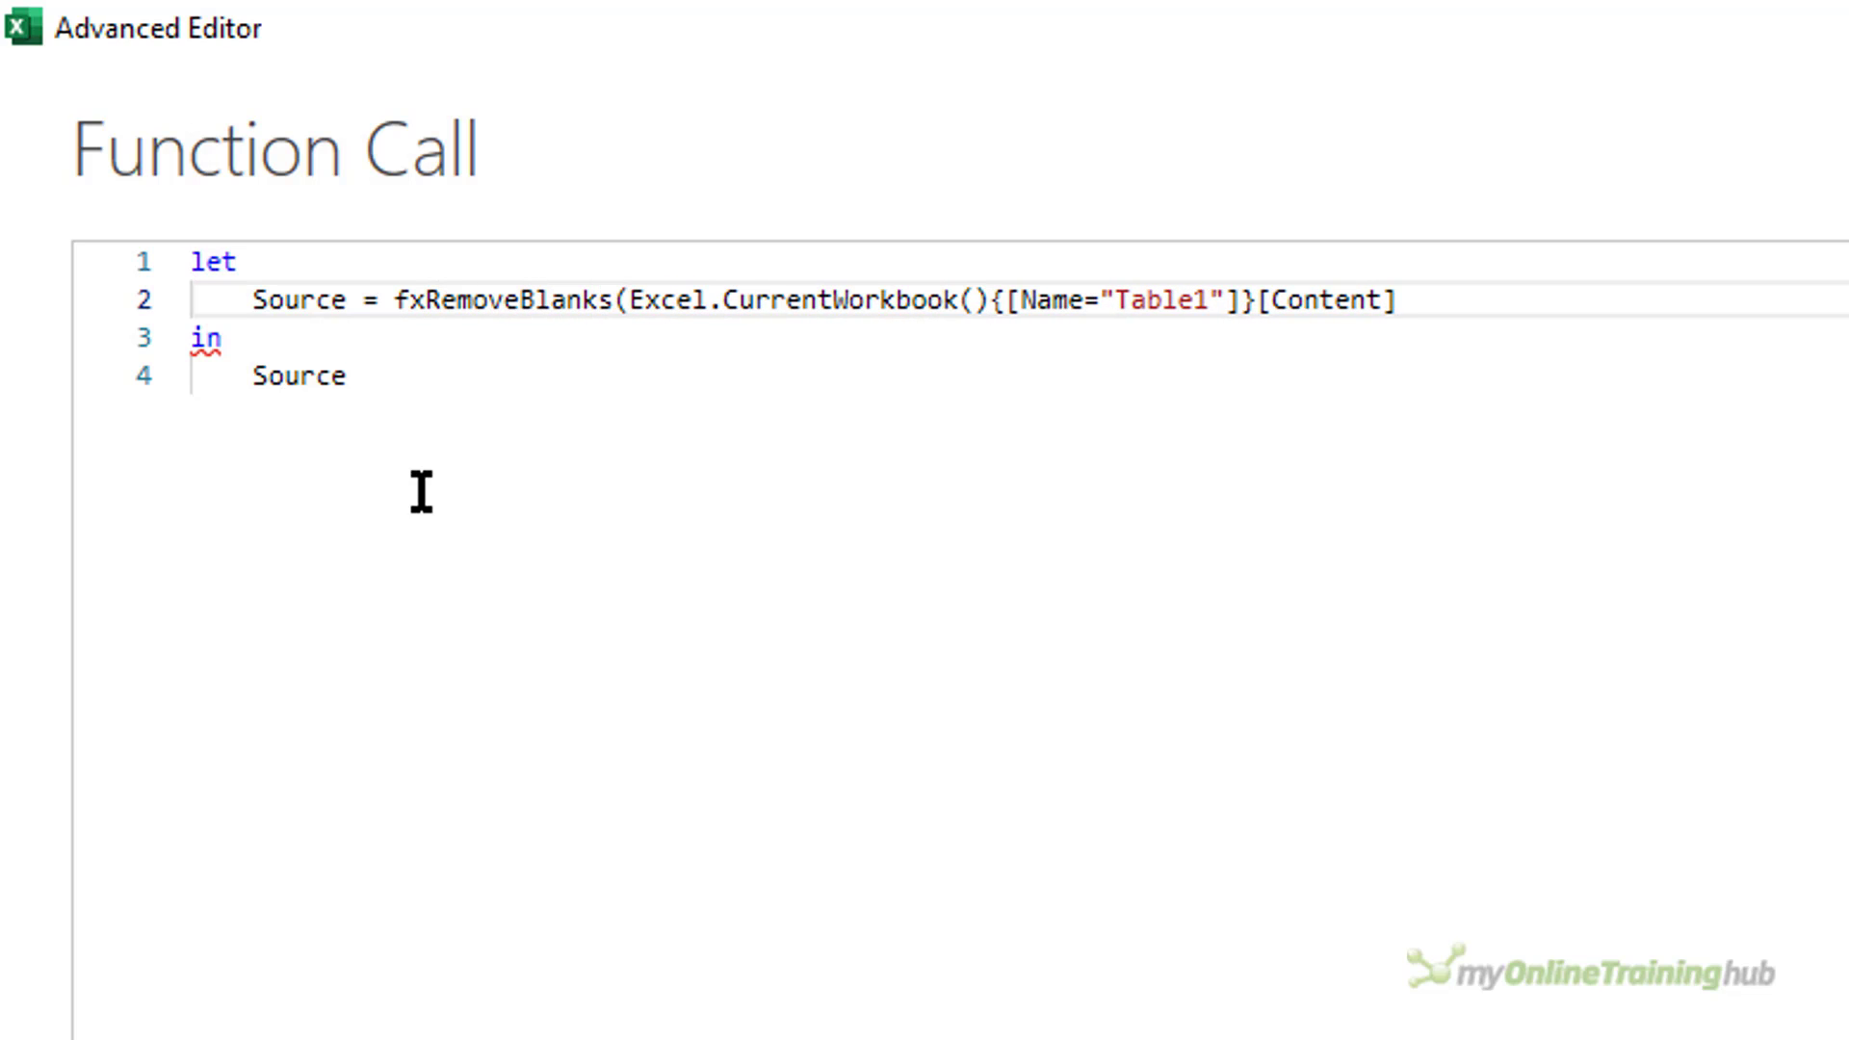
key("End")
type(")")
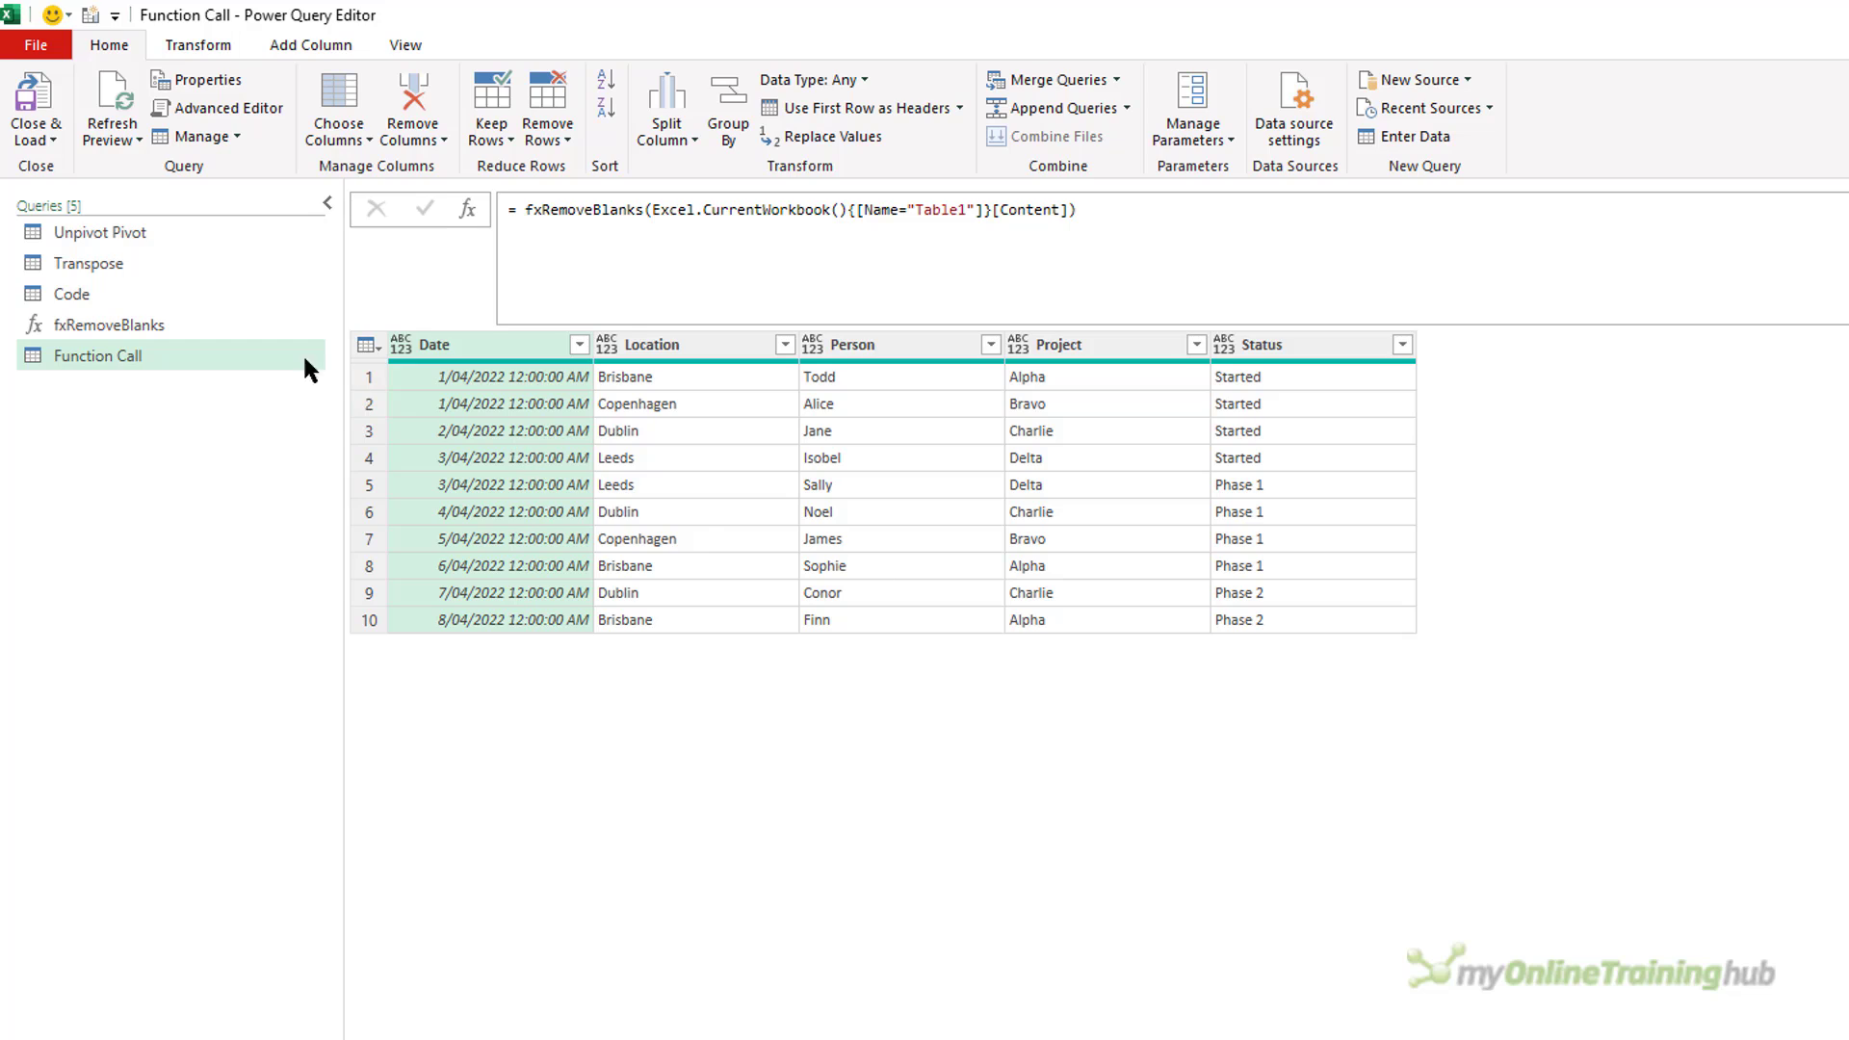
Review the Unpivot Pivot query, the fxRemoveBlanks function and the Function Call query's result.
left_click(118, 231)
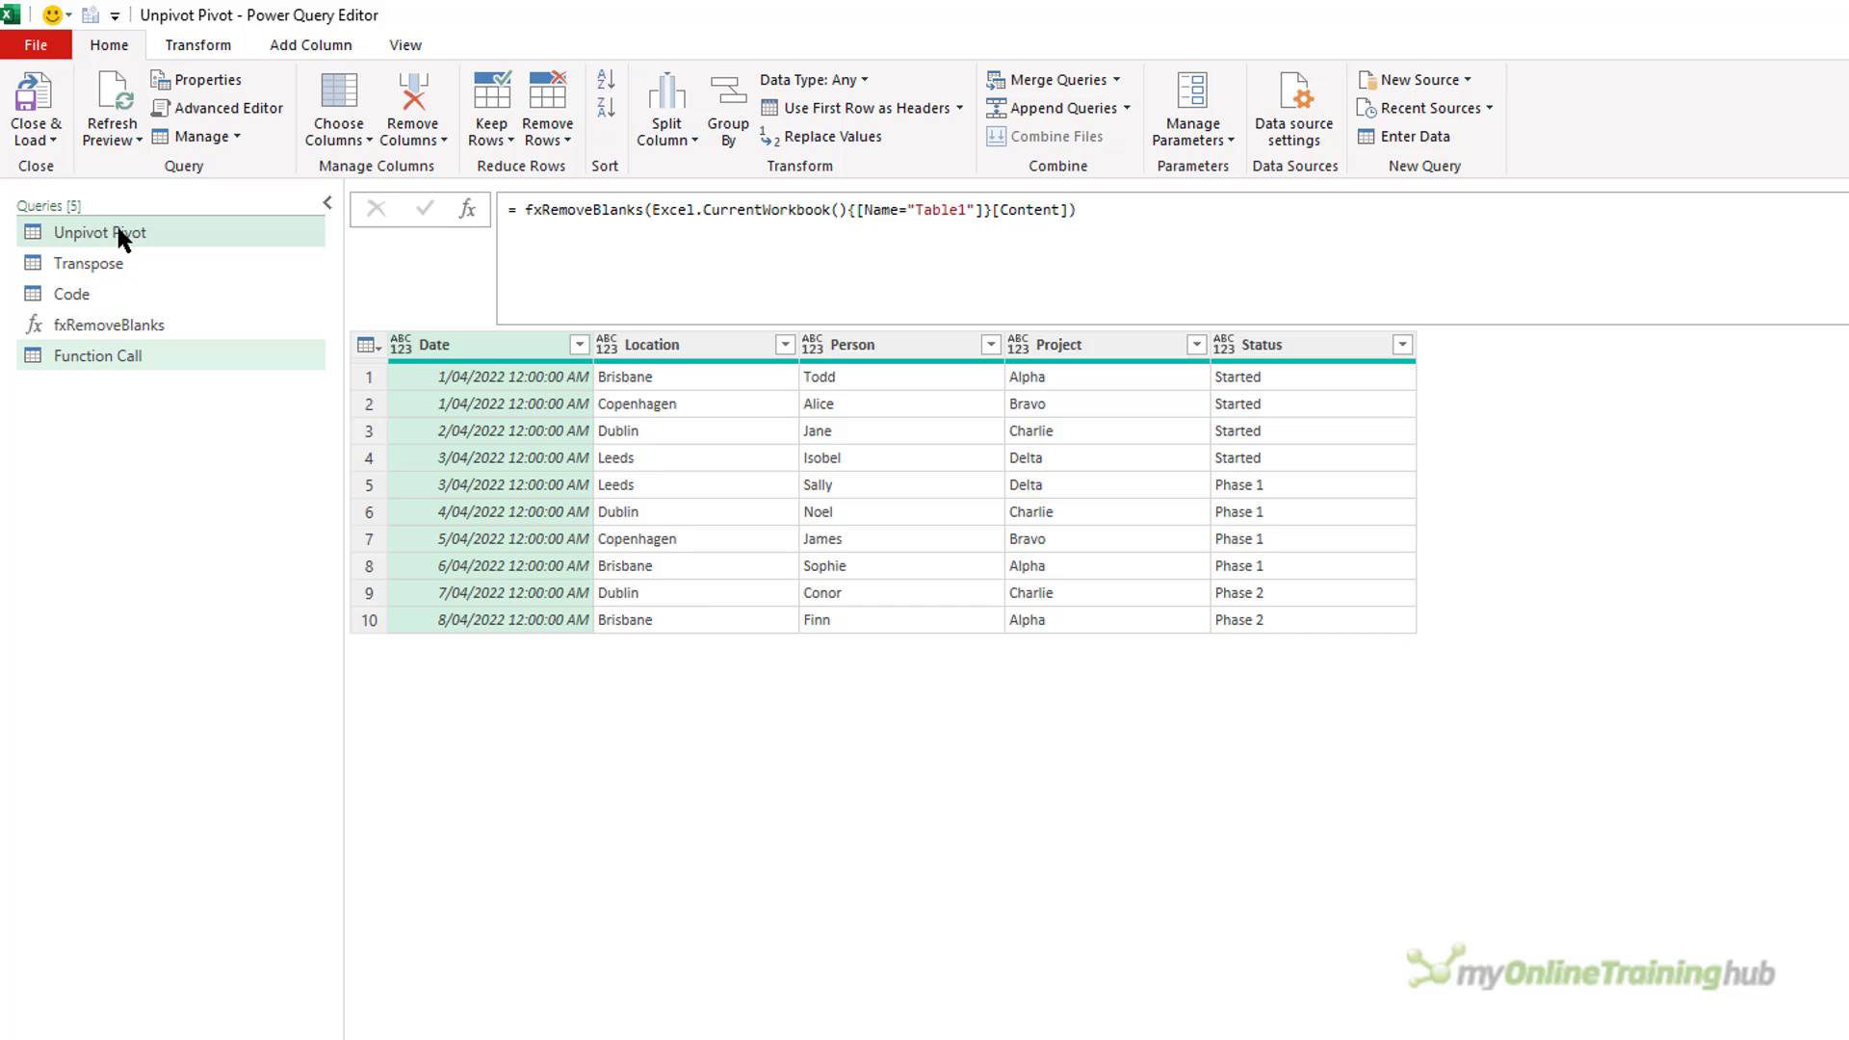
left_click(116, 329)
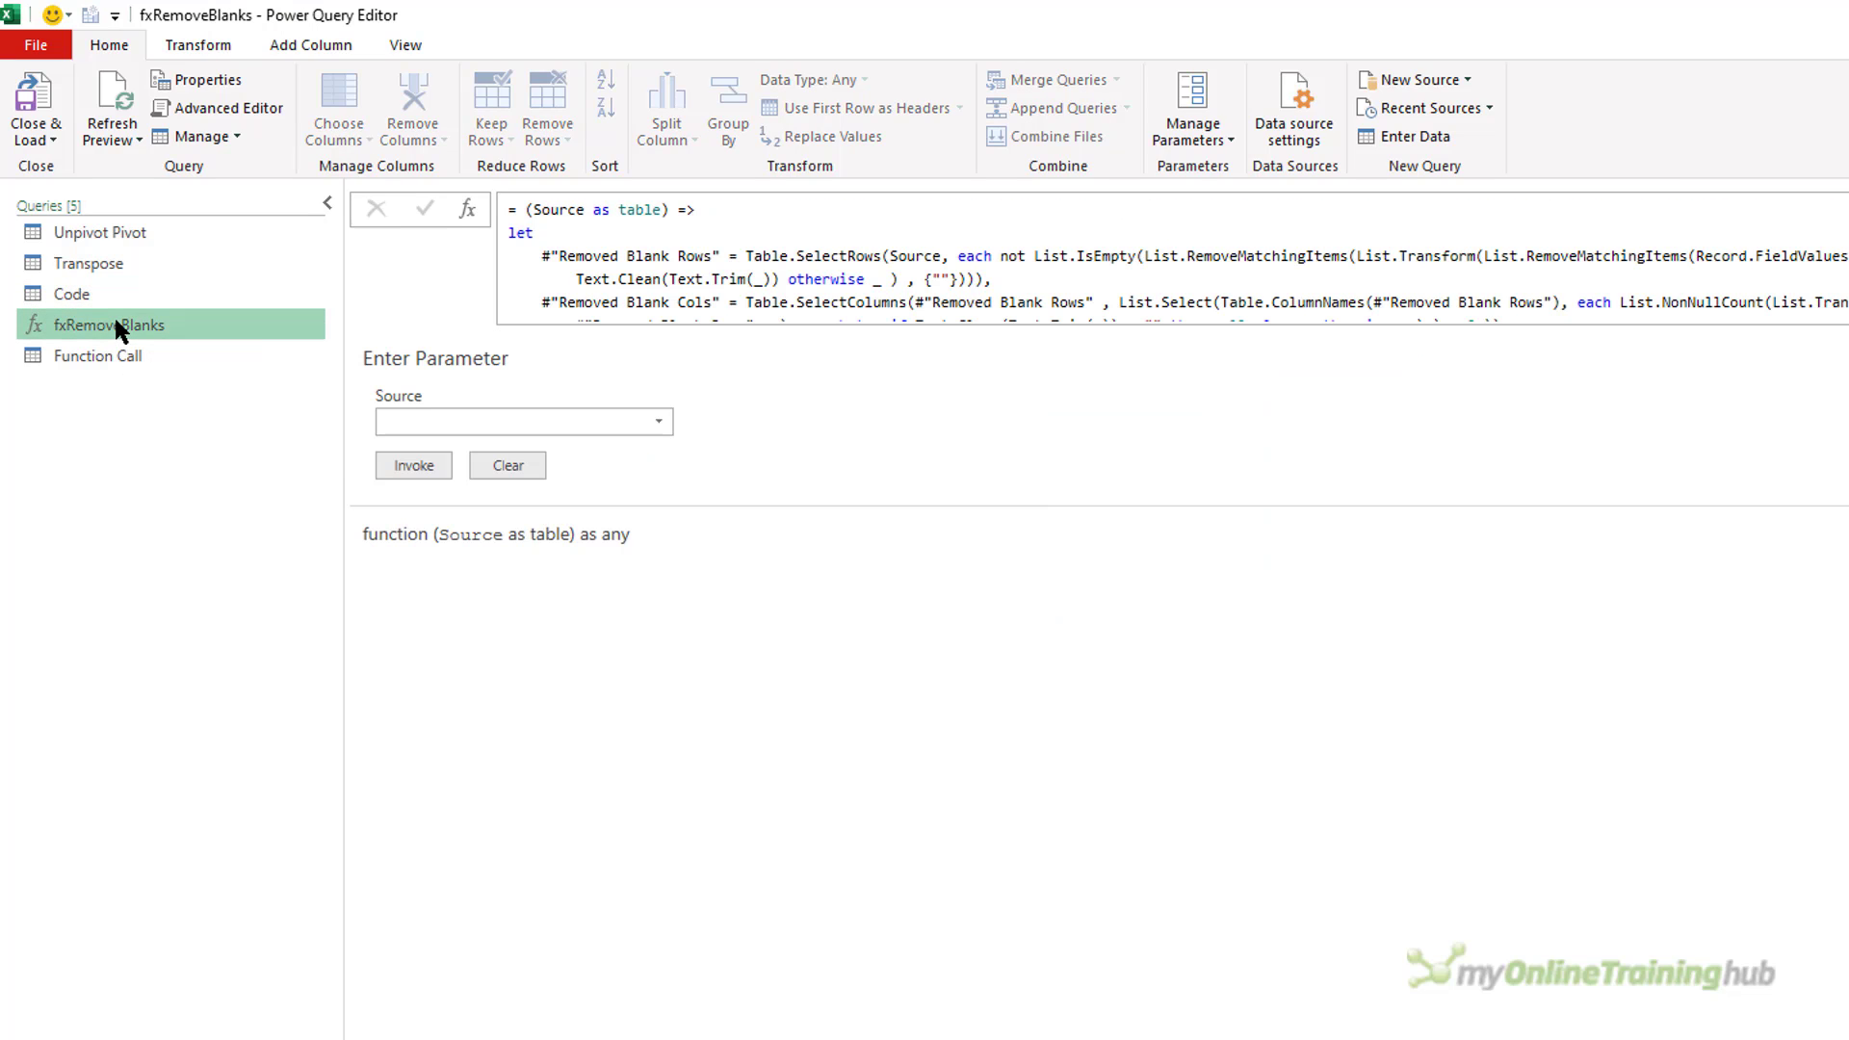
left_click(116, 352)
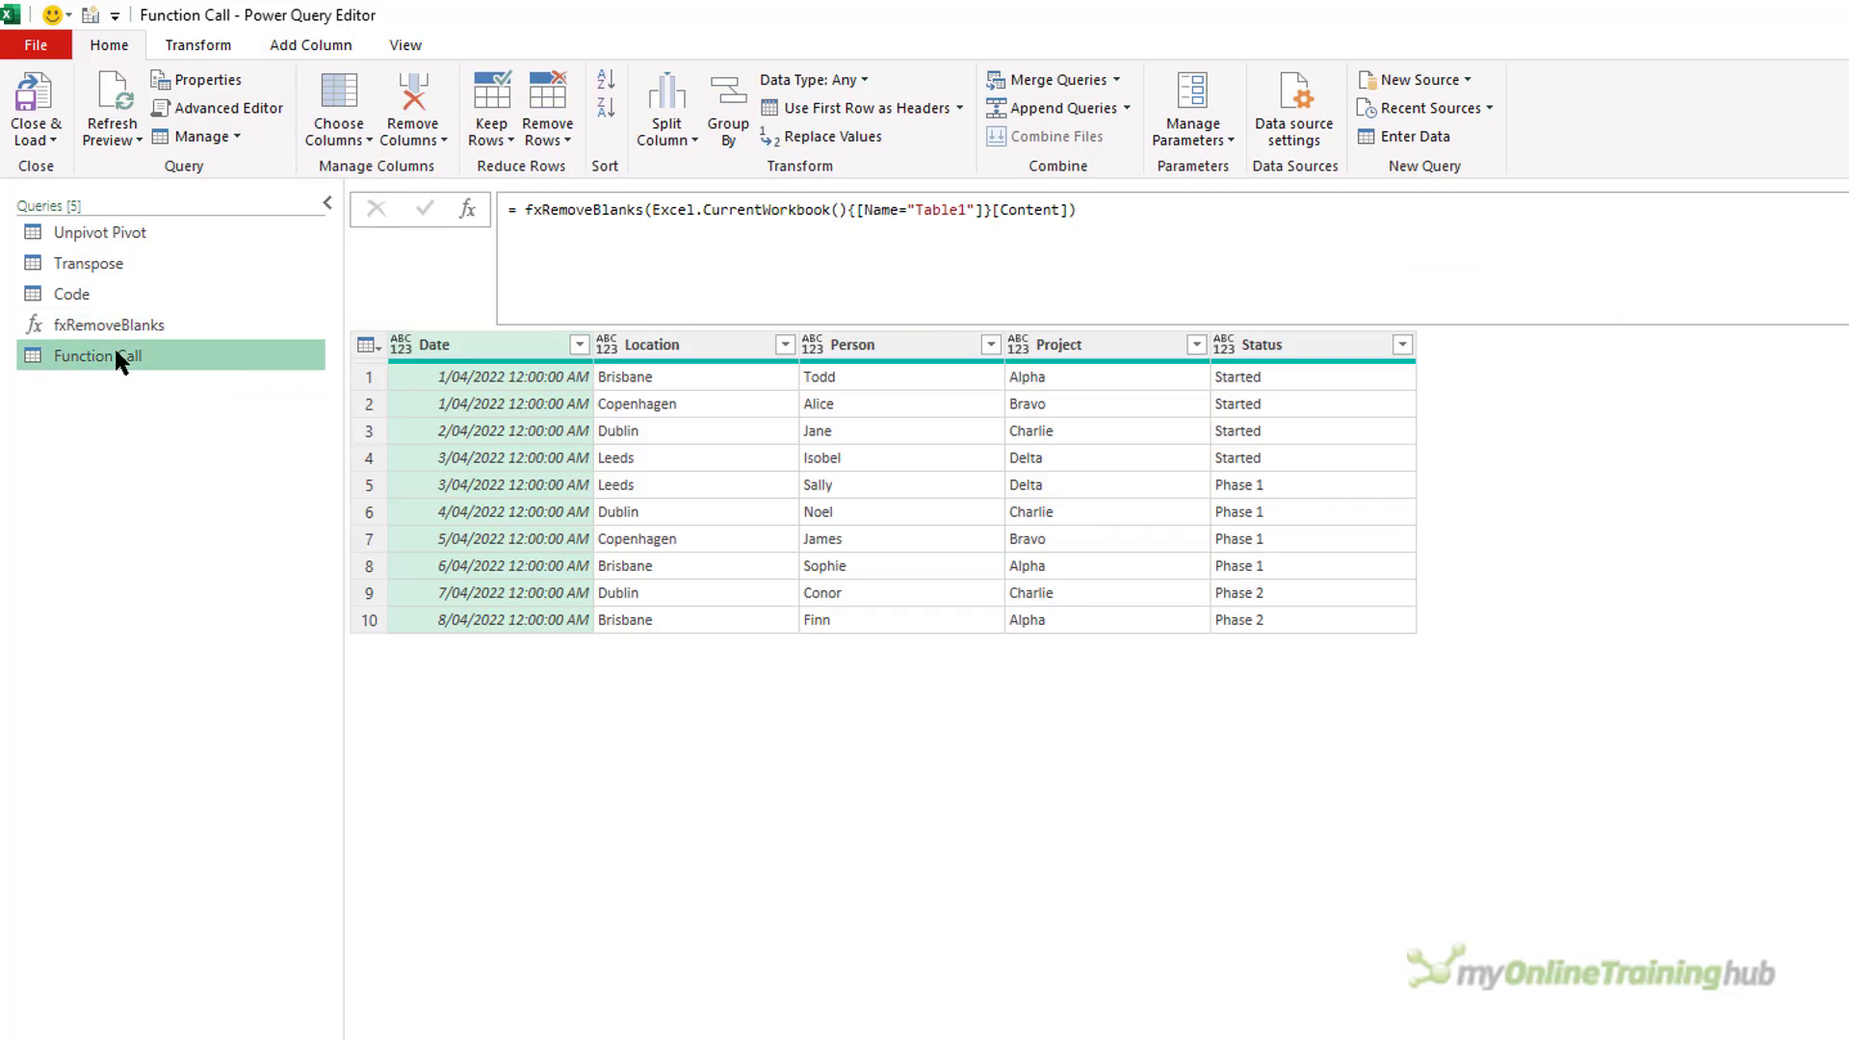